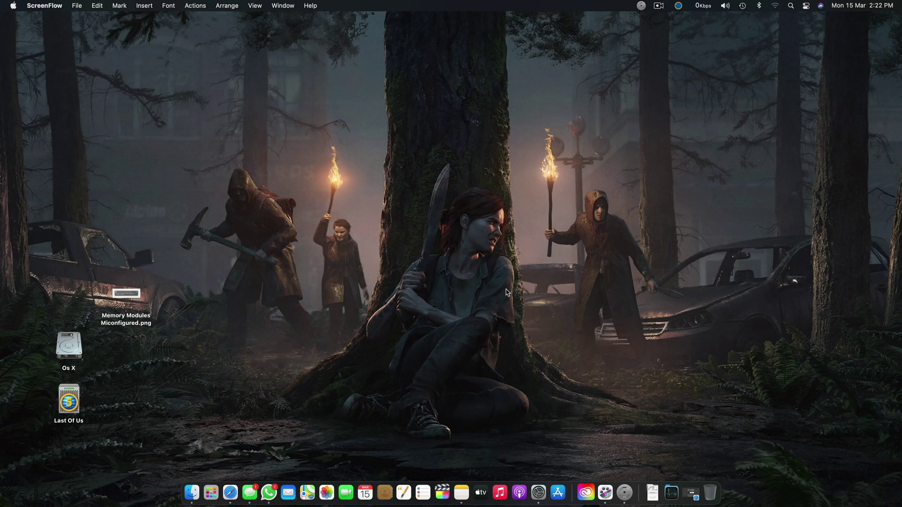
Bring up the About This Mac overview and reposition its window on the desktop.
click(13, 6)
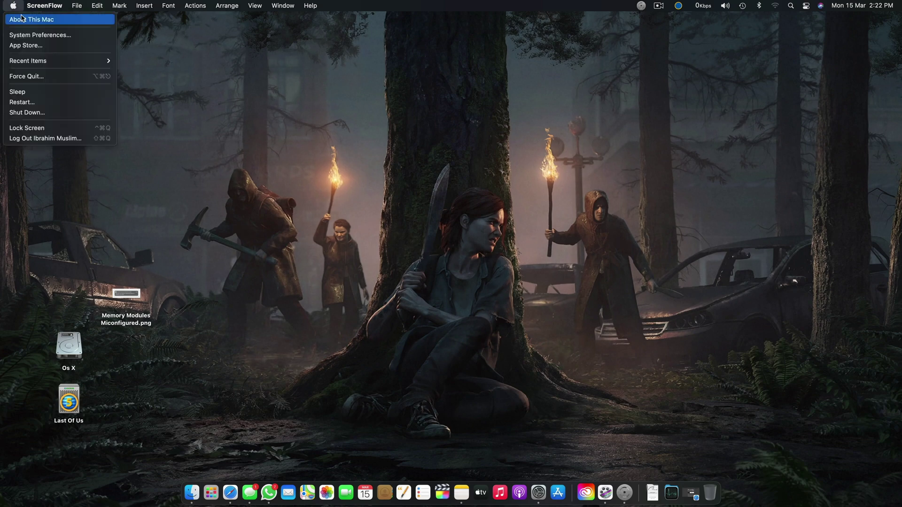
click(28, 19)
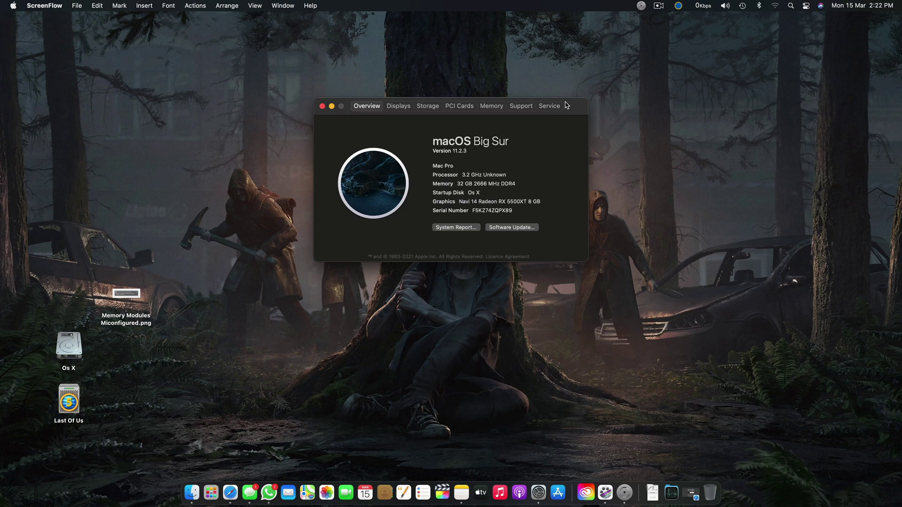
drag(577, 113, 628, 152)
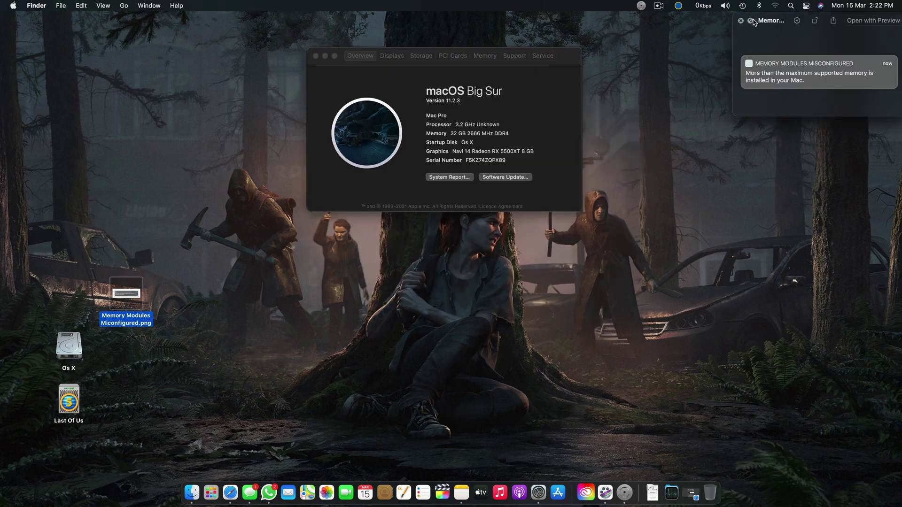
Preview Memory Modules Miconfigured.png enlarged below the system overview to read the notification, and close the preview.
drag(780, 25, 380, 272)
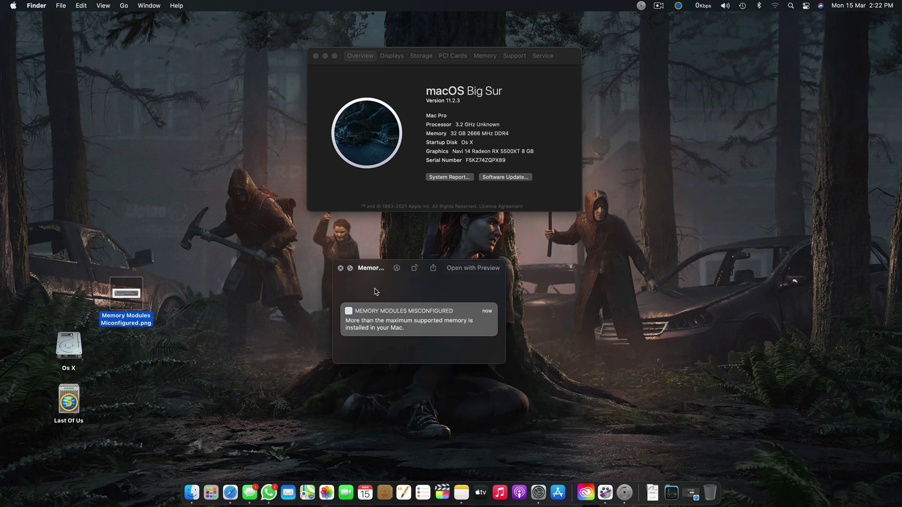
drag(504, 263, 599, 243)
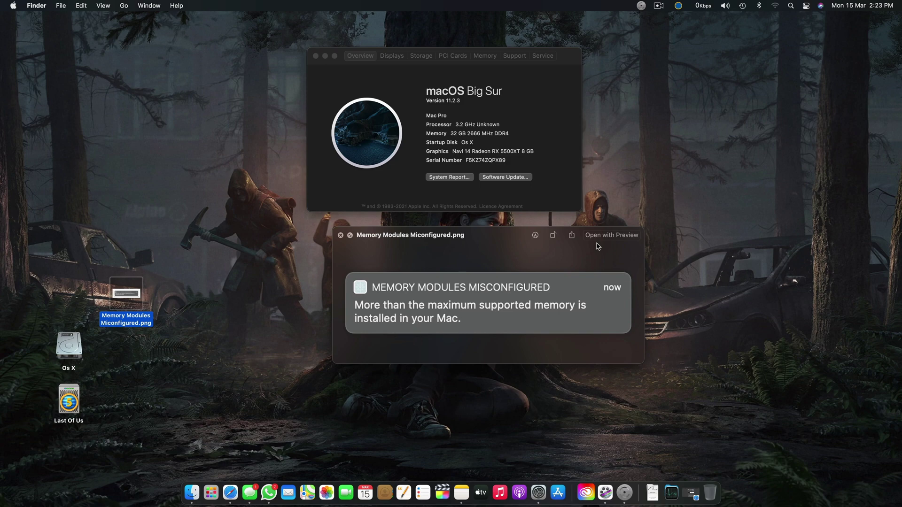
click(340, 235)
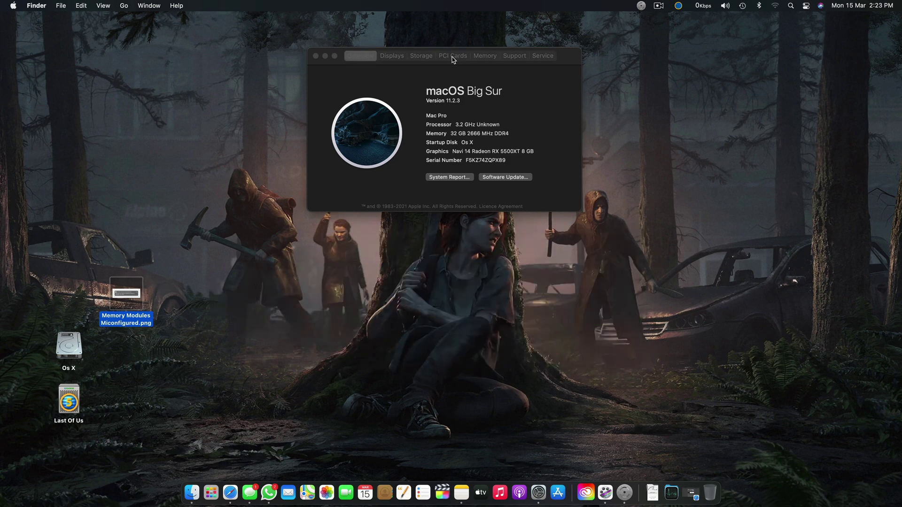
Inspect the installed memory slots in About This Mac and minimize the Apple support page.
click(485, 55)
drag(582, 56, 683, 118)
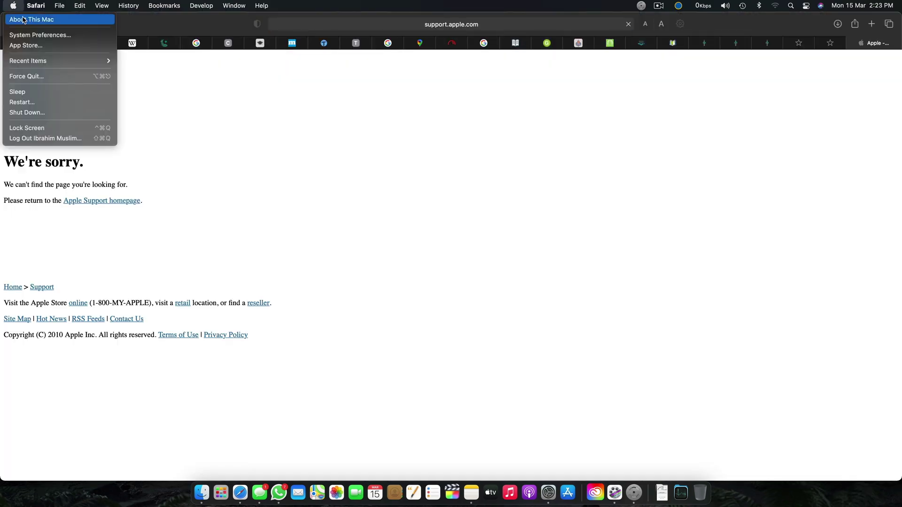
click(28, 16)
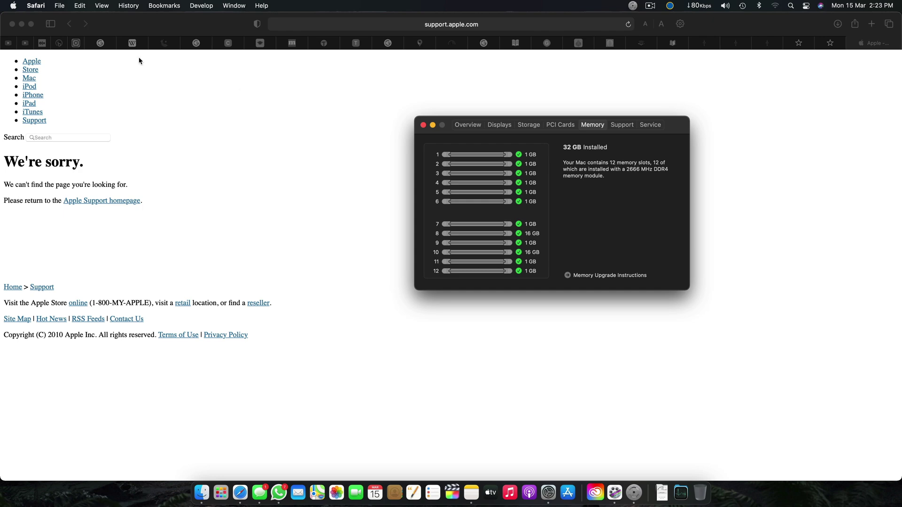
click(22, 24)
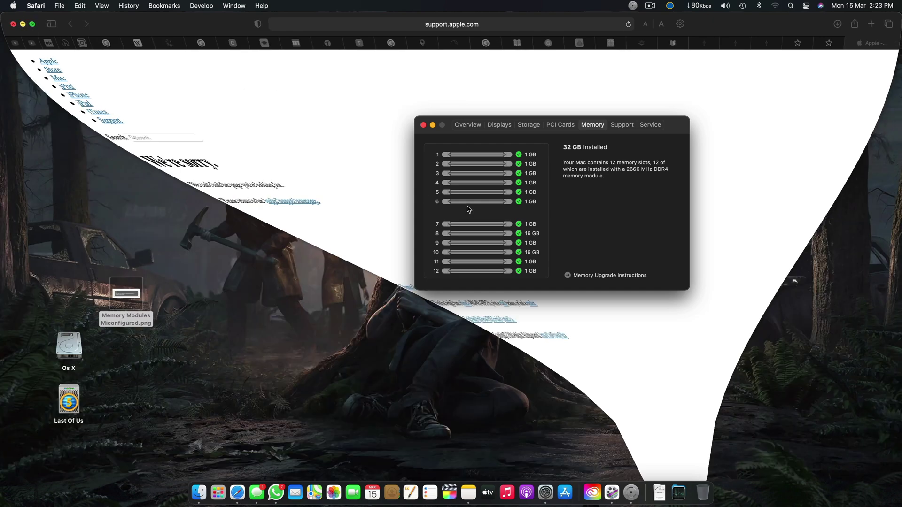
Generate the full System Report from the Mac overview and show its Memory section.
click(468, 124)
click(571, 245)
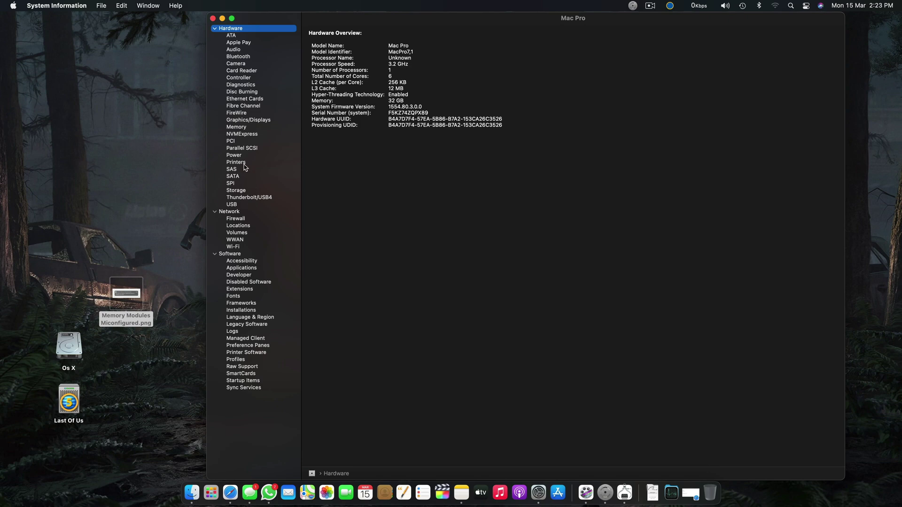
click(243, 127)
Examine the sizes of the empty and populated memory slots in the system report.
click(407, 93)
drag(407, 94, 459, 197)
click(427, 95)
click(691, 78)
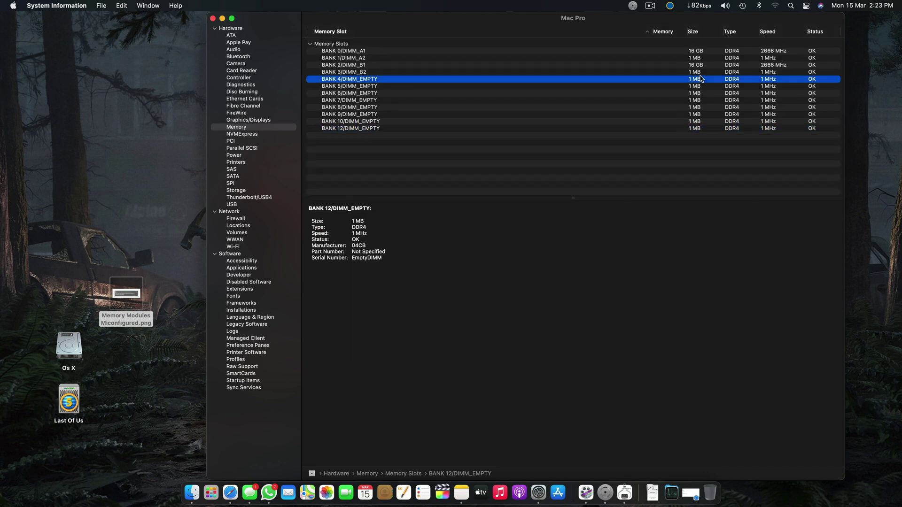
shift+click(697, 128)
shift+click(697, 65)
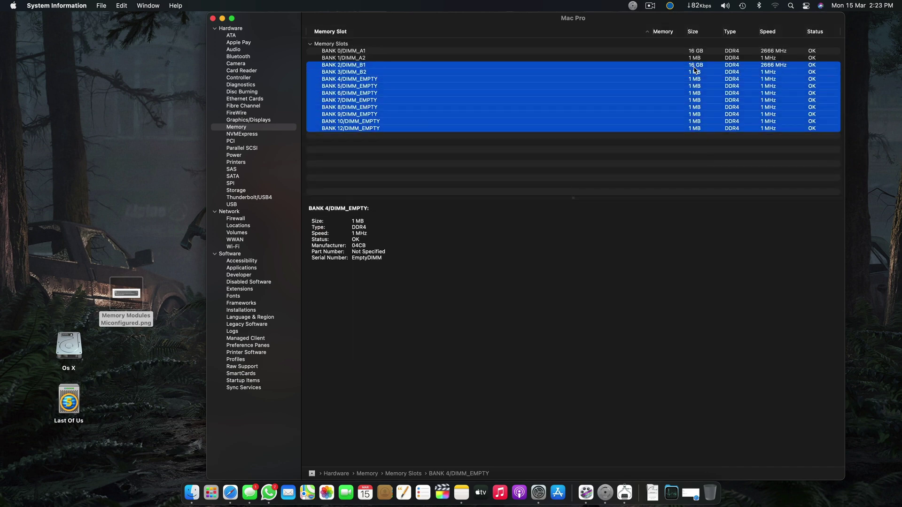
click(698, 52)
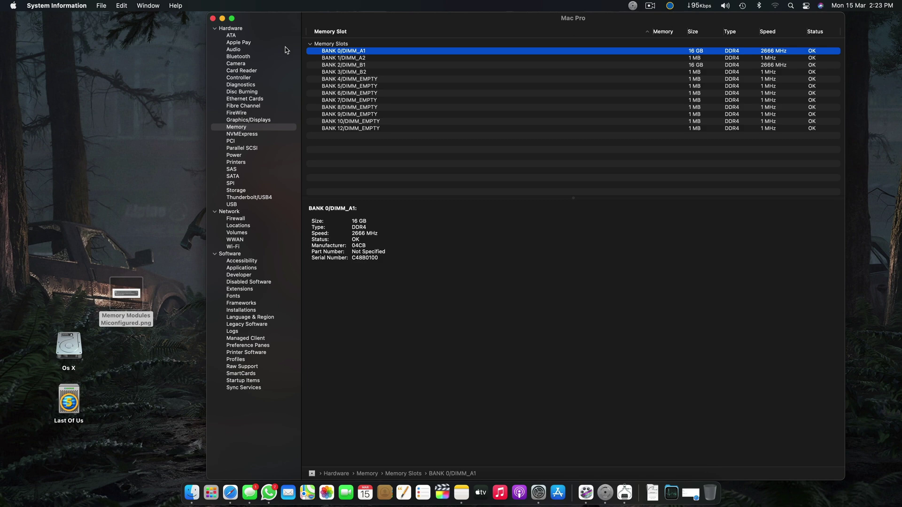
Compare the slot names and speeds of BANK 0/DIMM_A1, BANK 1/DIMM_A2 and BANK 2/DIMM_B1.
click(385, 58)
click(386, 51)
click(387, 59)
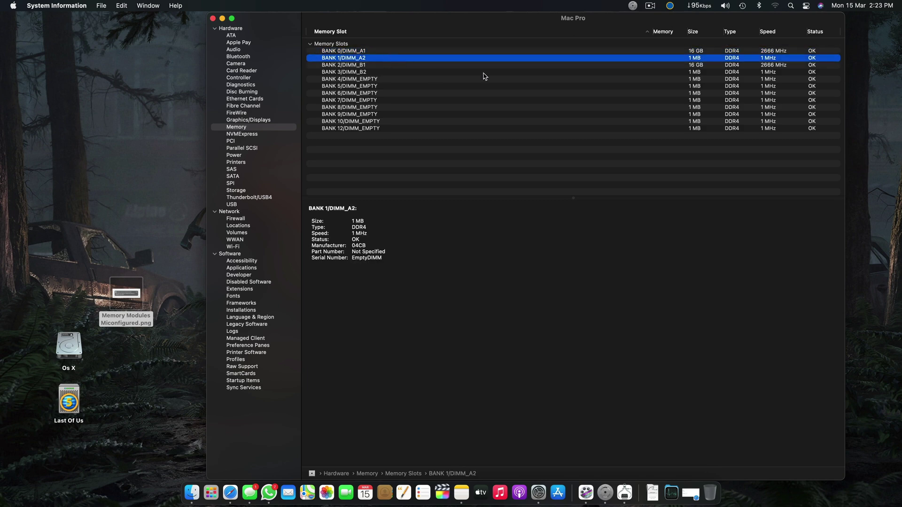
click(781, 52)
click(774, 65)
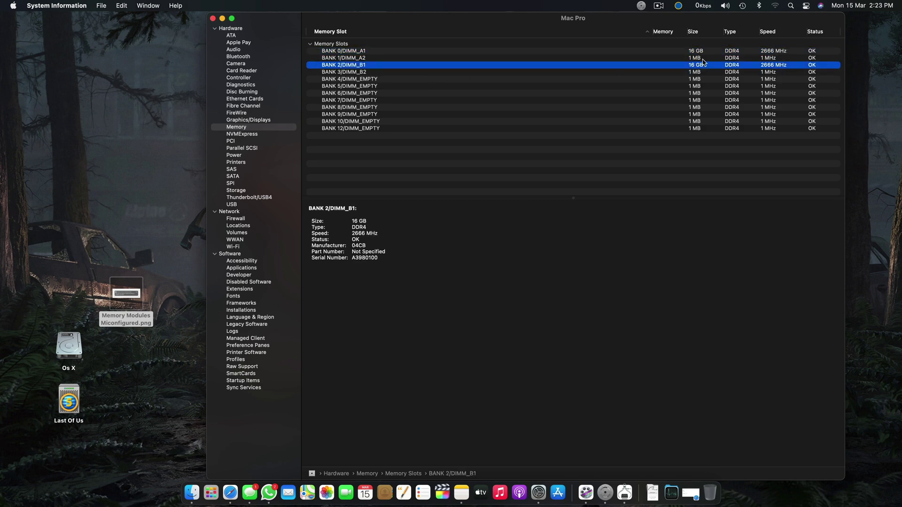
Highlight the details of BANK 2/DIMM_B1, and close the system report and About This Mac windows.
click(354, 263)
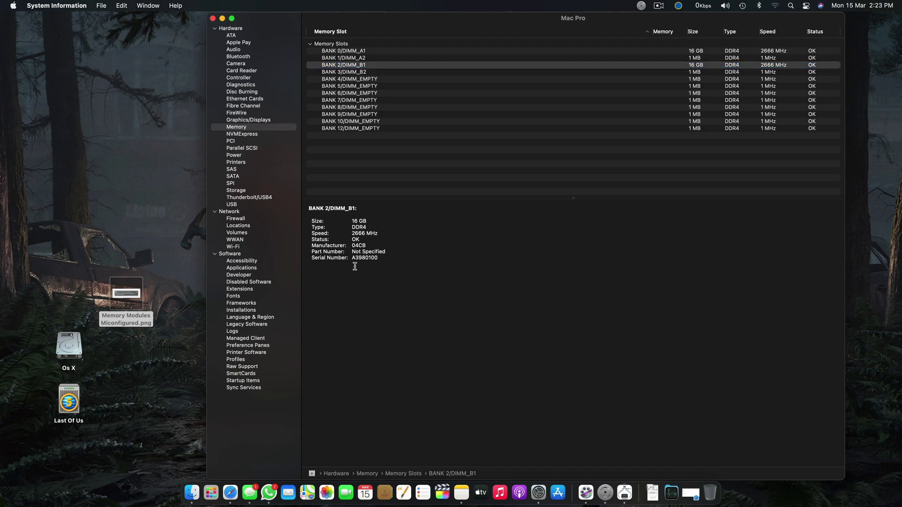
key(super+a)
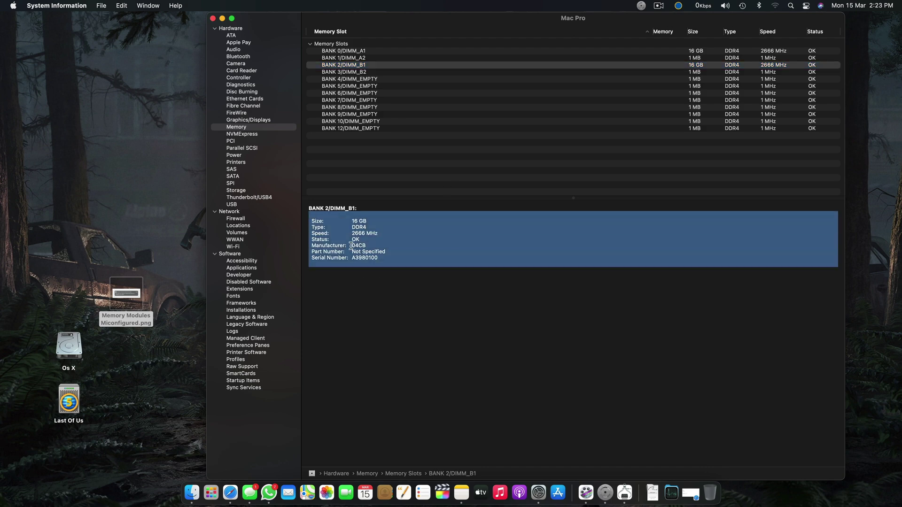
click(214, 19)
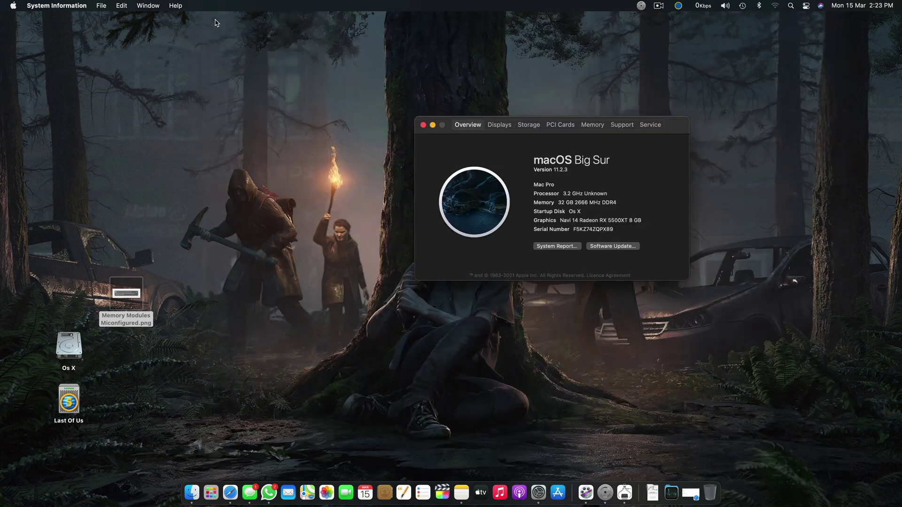
click(423, 125)
Launch OpenCore Configurator and position its untitled configuration window on the desktop.
click(605, 484)
drag(512, 162, 668, 94)
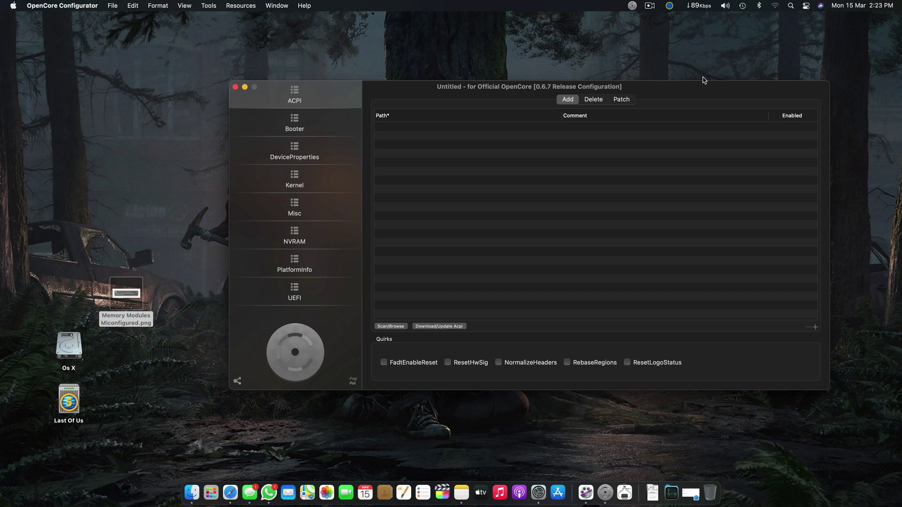
drag(703, 91, 740, 88)
Mount the EFI partition disk0s1 of the Samsung SSD 970 EVO Plus, authorizing it with the account password.
click(631, 5)
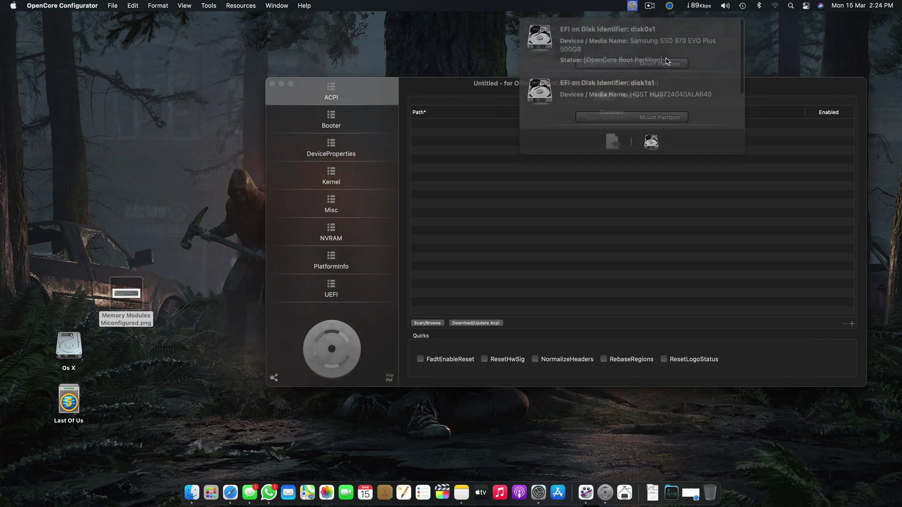
click(682, 61)
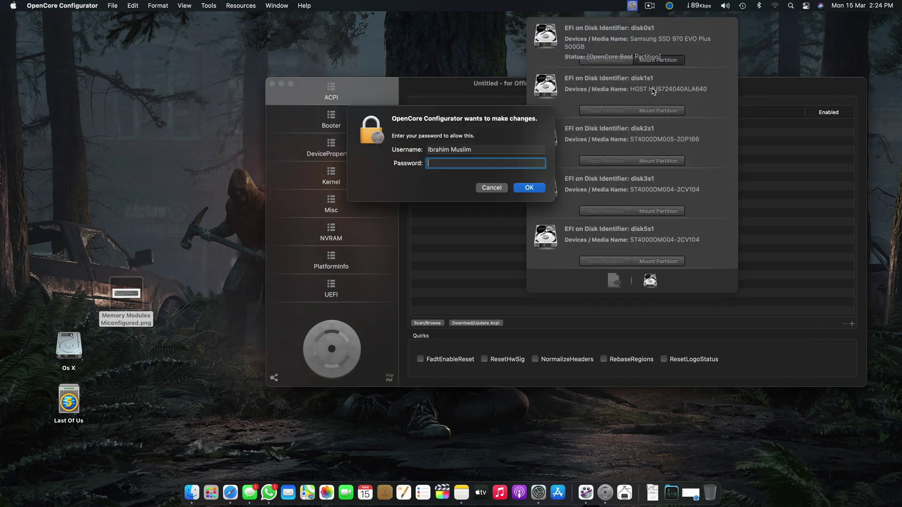
text(••)
key(Return)
Open the mounted EFI partition and load config.plist from the EFI/OC folder into the configurator.
click(605, 60)
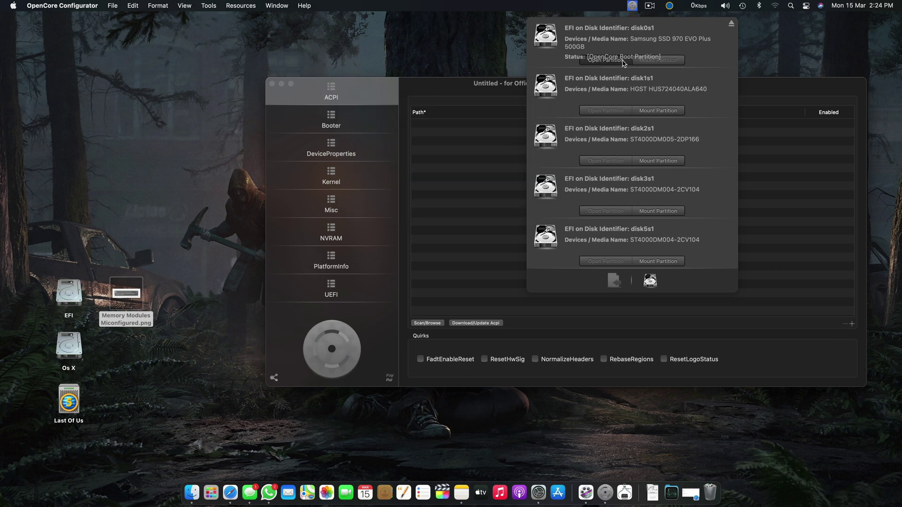
click(417, 123)
click(540, 130)
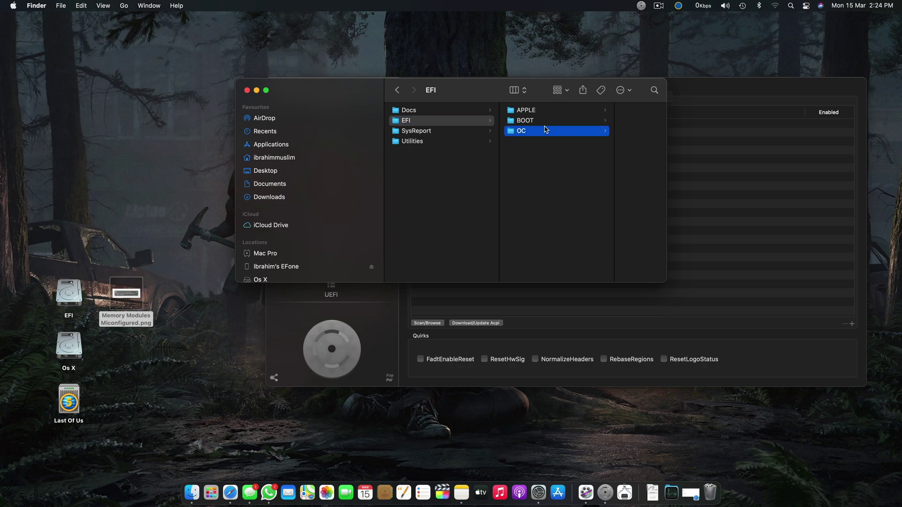
double_click(583, 162)
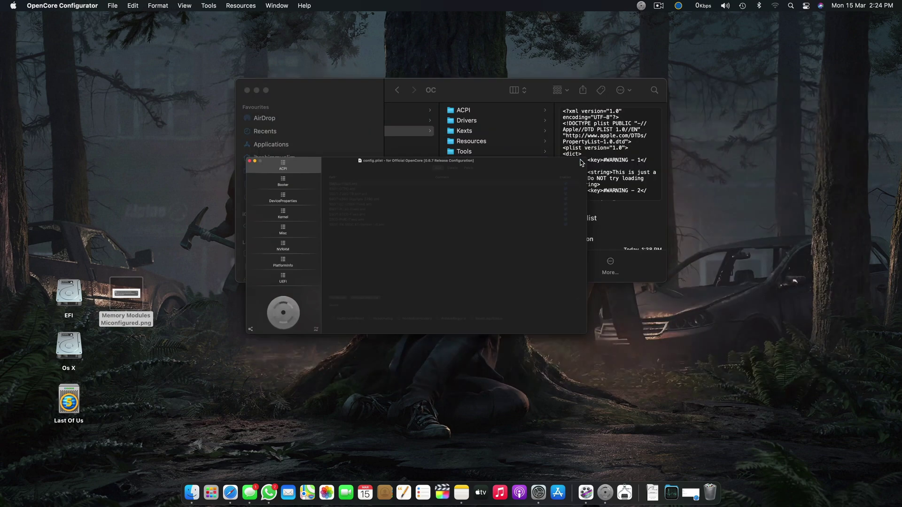
View the custom memory devices under PlatformInfo in config.plist and put its window away.
click(173, 329)
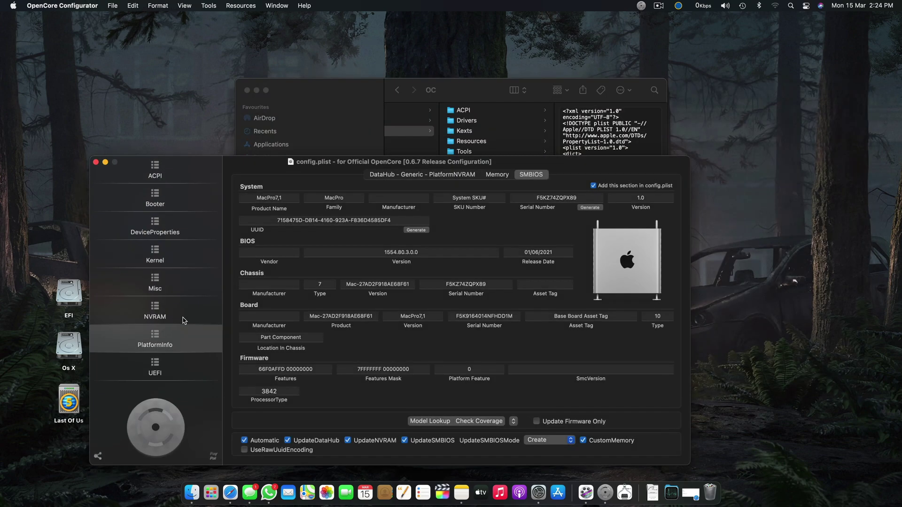
click(169, 311)
click(168, 334)
click(490, 175)
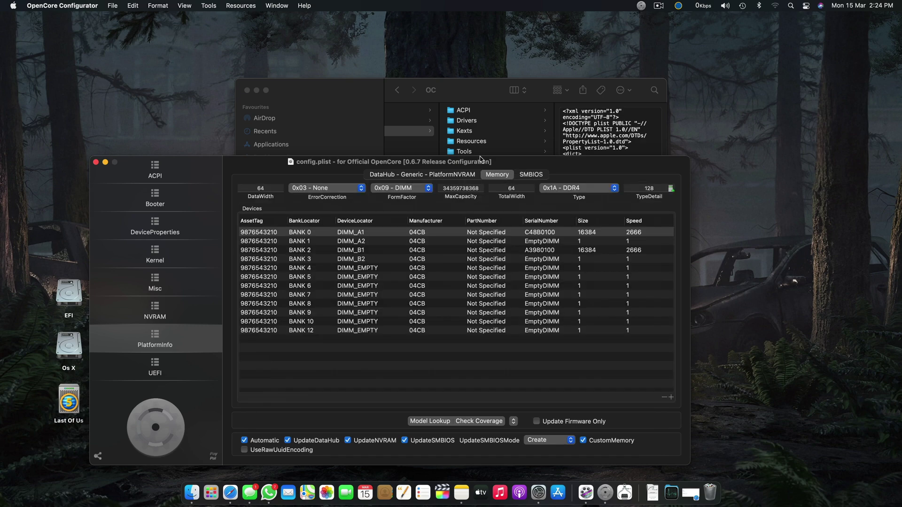
click(105, 163)
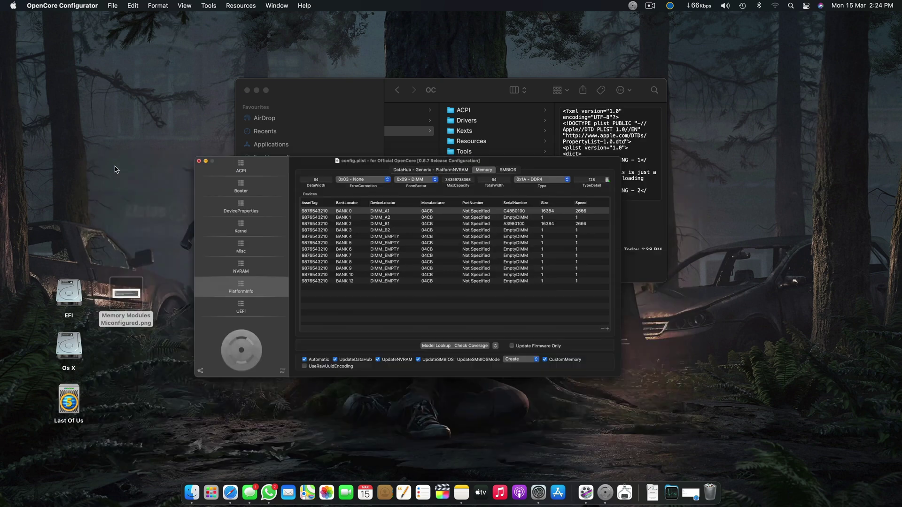
Reopen config.plist from the OC folder, review its PlatformInfo memory table, and close the file.
drag(497, 91, 545, 101)
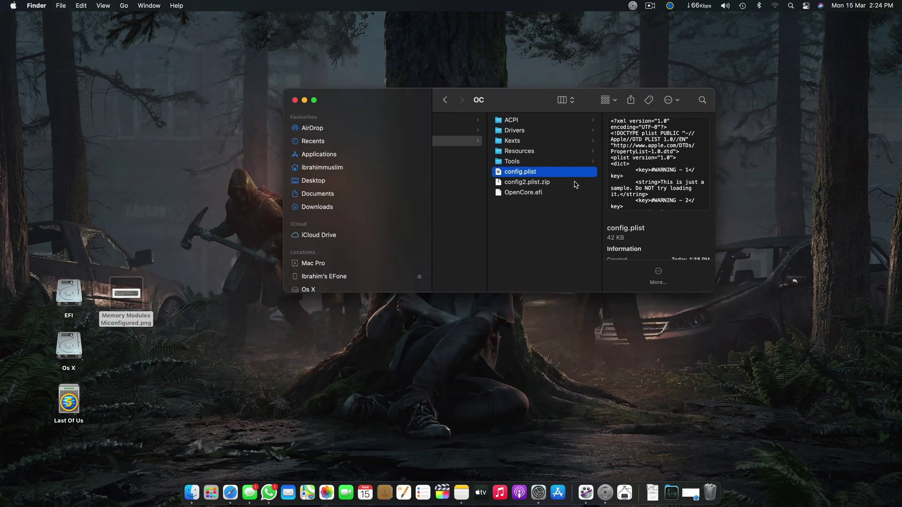
double_click(523, 173)
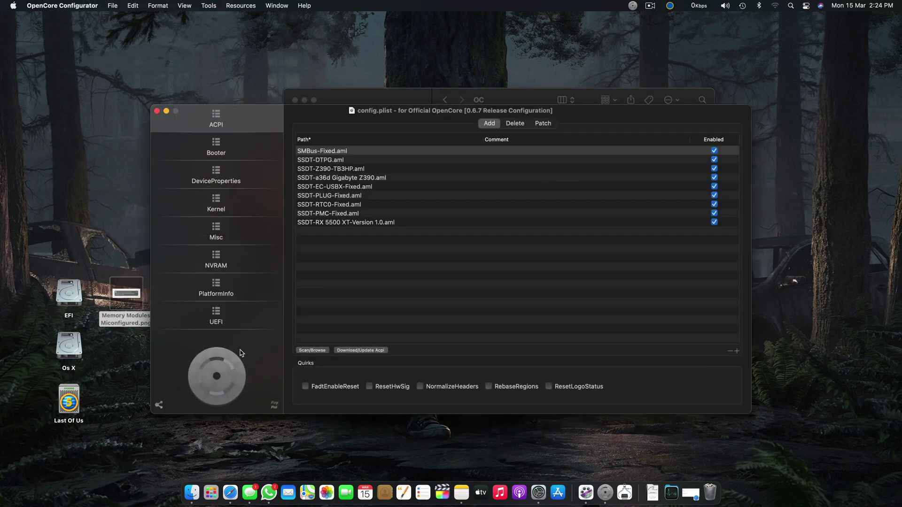
click(221, 294)
click(563, 124)
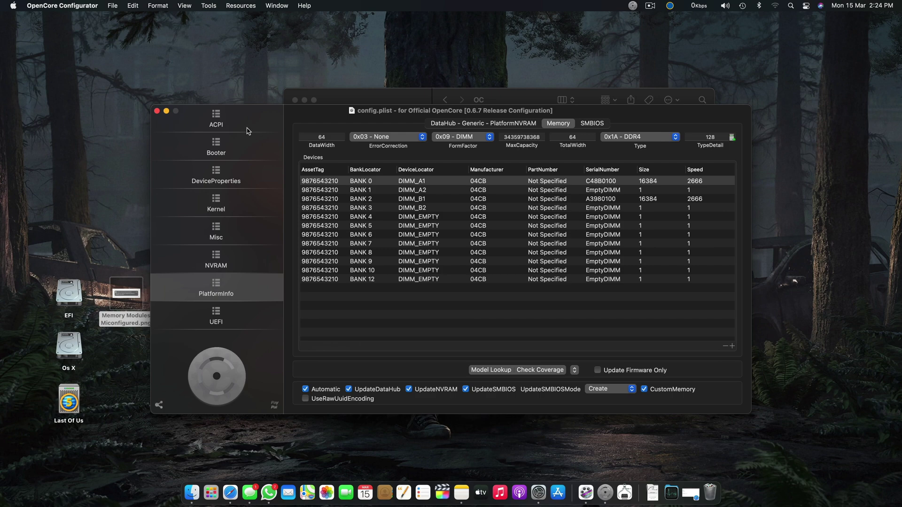
click(157, 111)
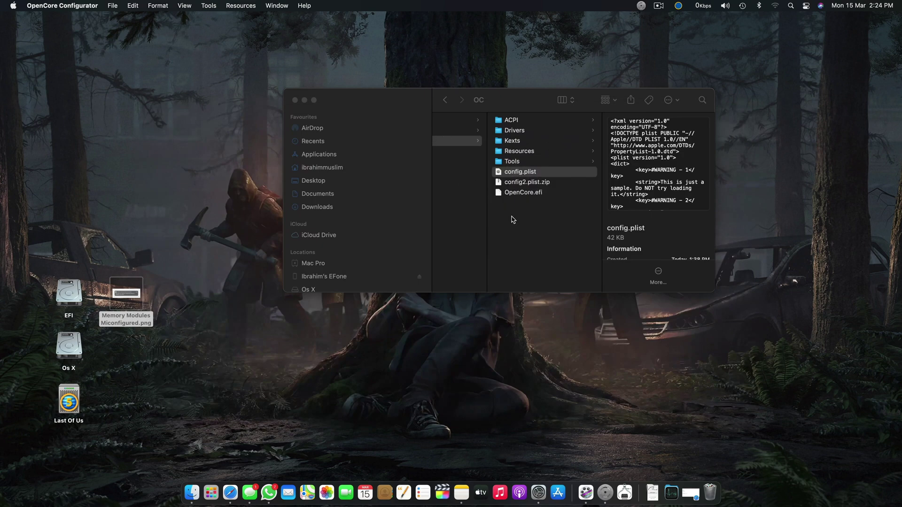
Extract config2.plist.zip in the OC folder and open config 2.plist at its PlatformInfo SMBIOS settings.
double_click(515, 186)
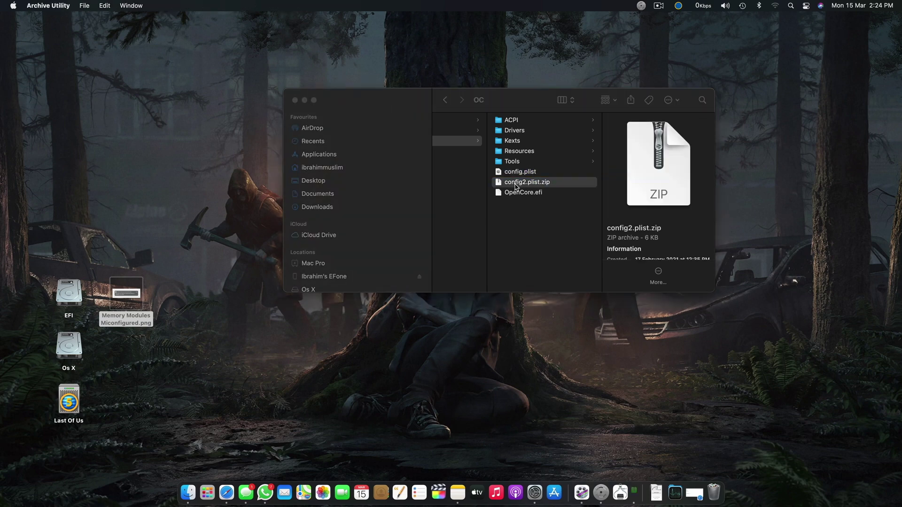
double_click(520, 173)
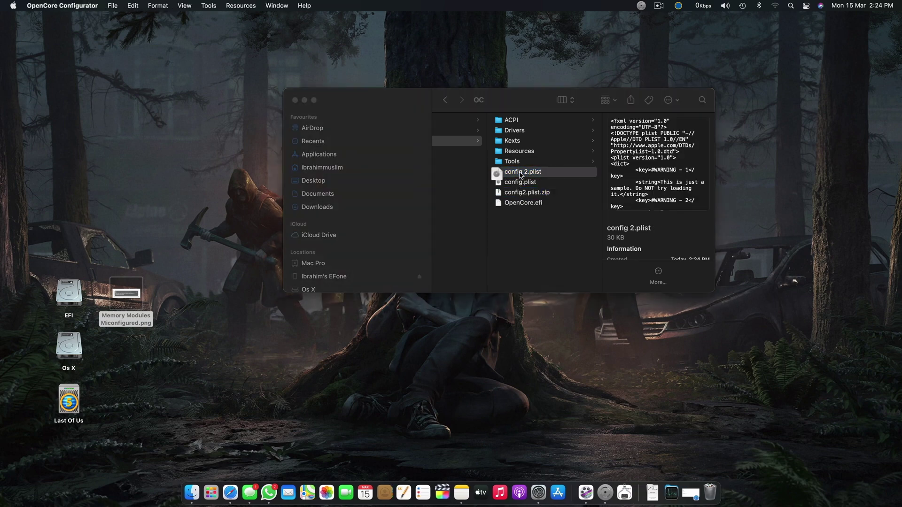
click(234, 261)
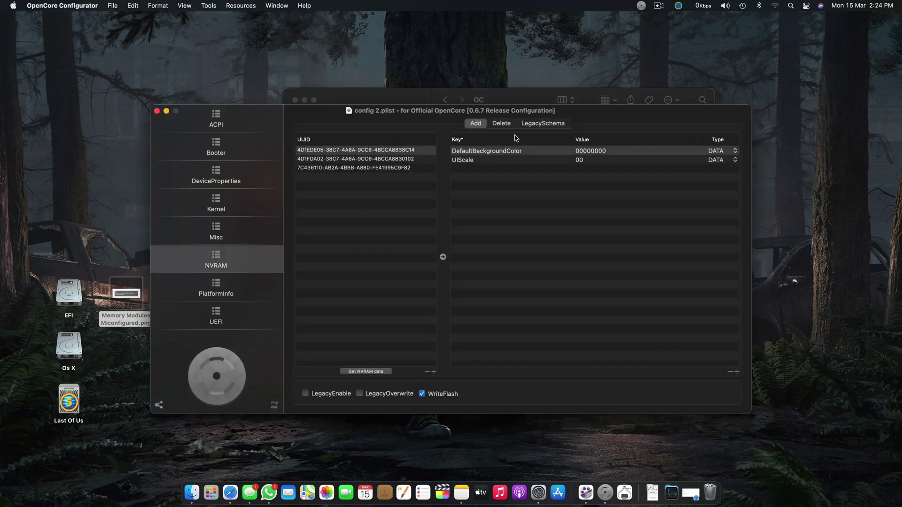
click(240, 281)
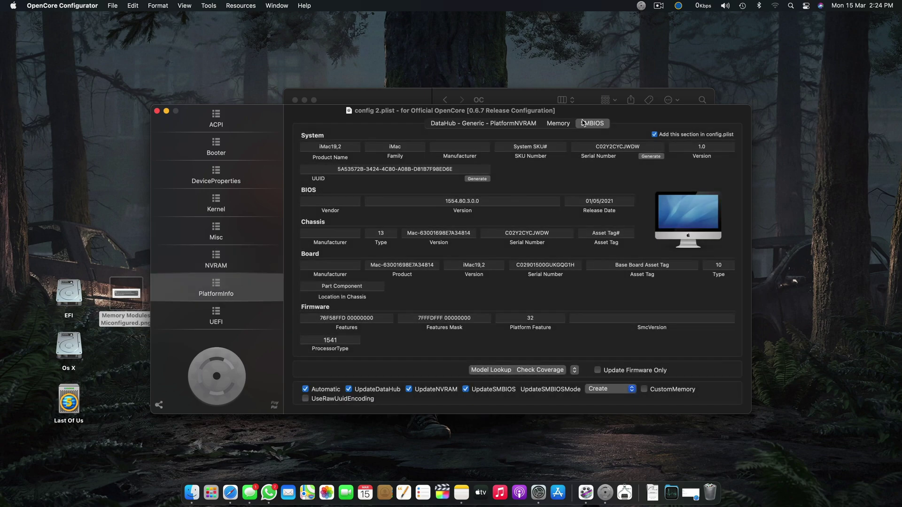
Show the PlatformInfo memory settings of config 2.plist and close the OC folder window.
click(562, 126)
drag(638, 115, 686, 151)
click(366, 103)
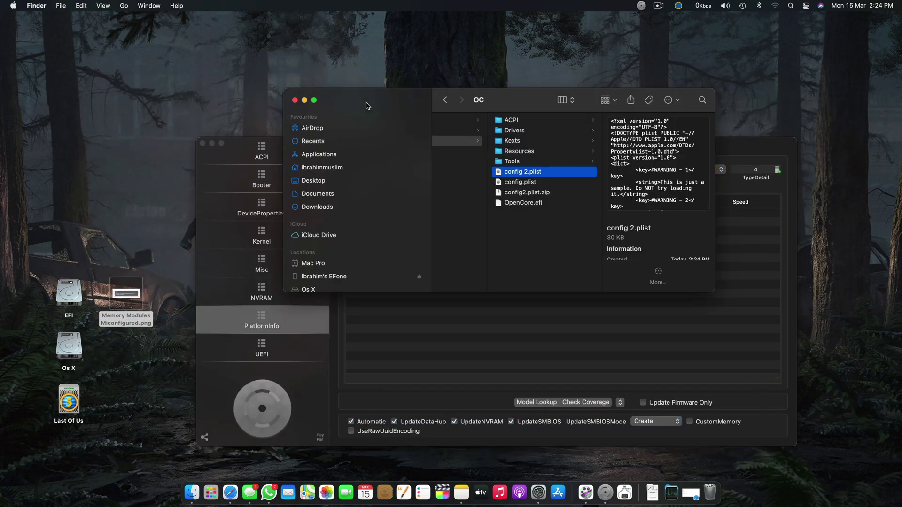
click(295, 100)
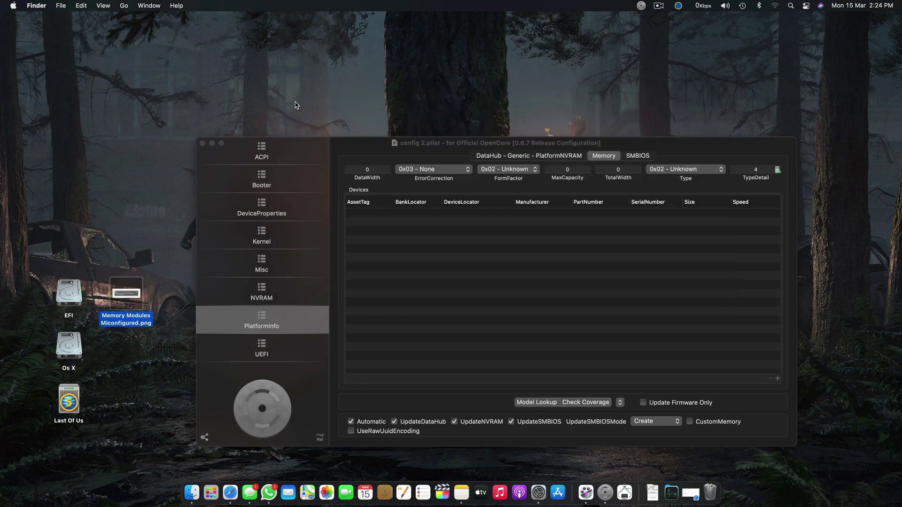
Move the dmidecode tool from Downloads onto the desktop, above the configurator window.
click(652, 493)
drag(656, 398, 500, 70)
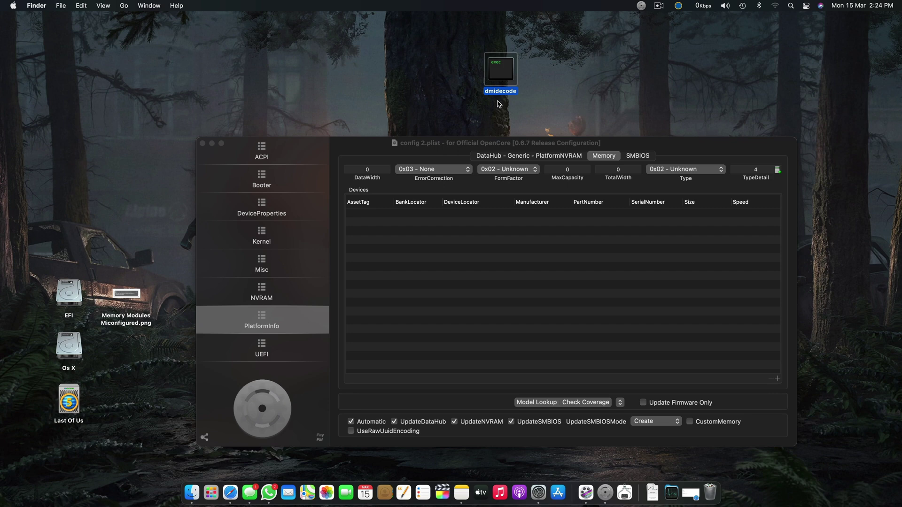
drag(452, 144, 446, 133)
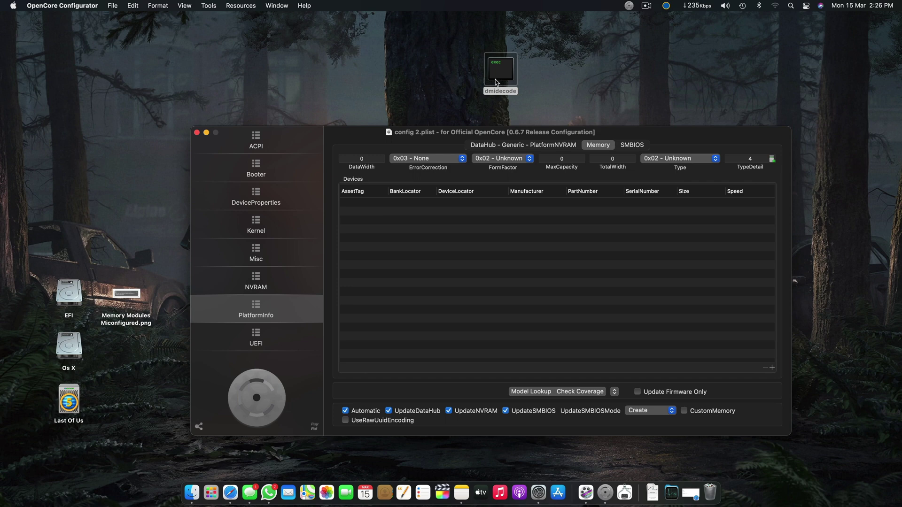
drag(508, 76, 555, 92)
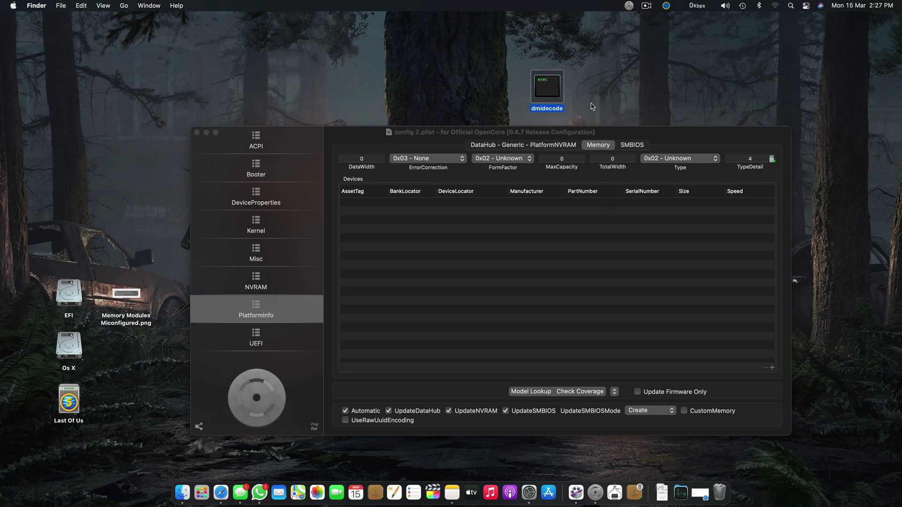
Run dmidecode from the desktop with Desktop folder access allowed for Terminal, and look through its hardware output.
double_click(547, 82)
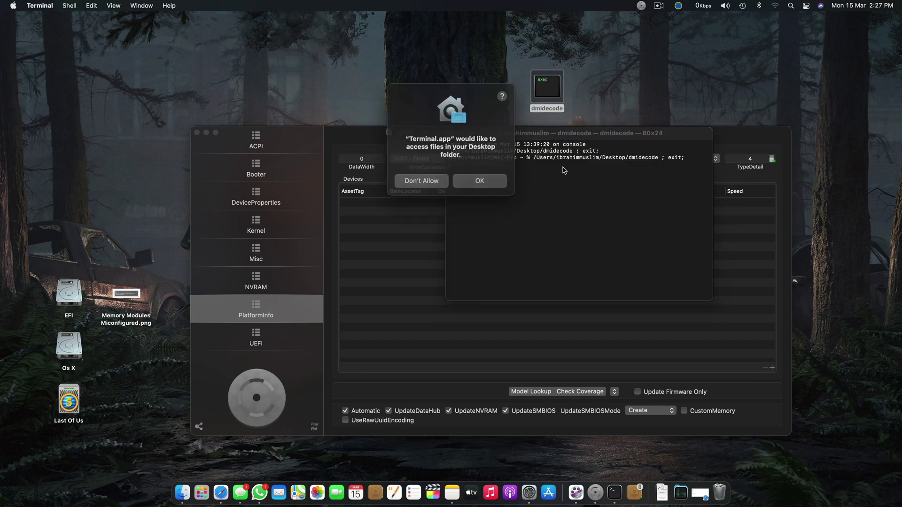
click(479, 180)
scroll(618, 212, up, 5)
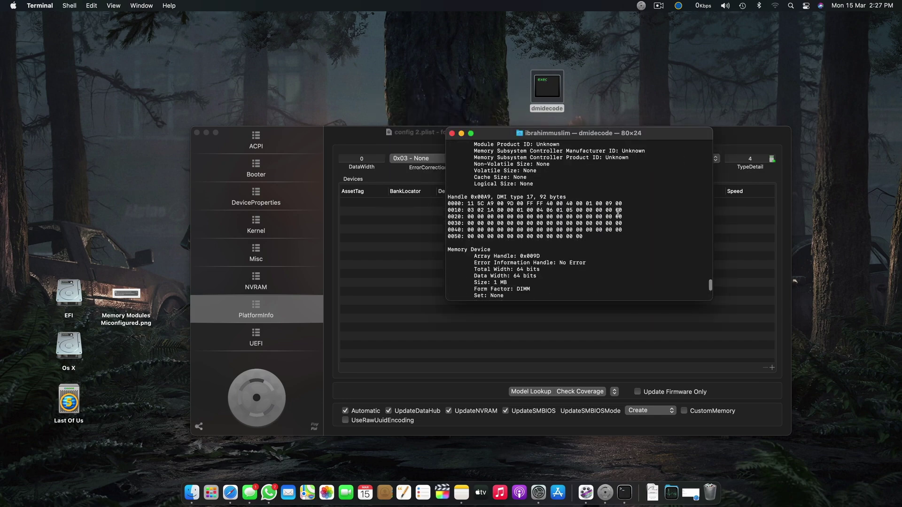
scroll(618, 212, up, 10)
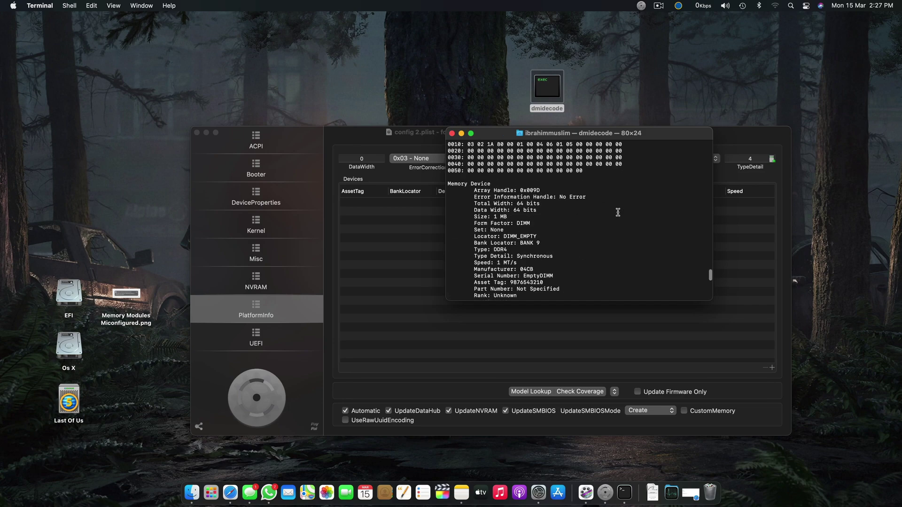
scroll(618, 212, up, 15)
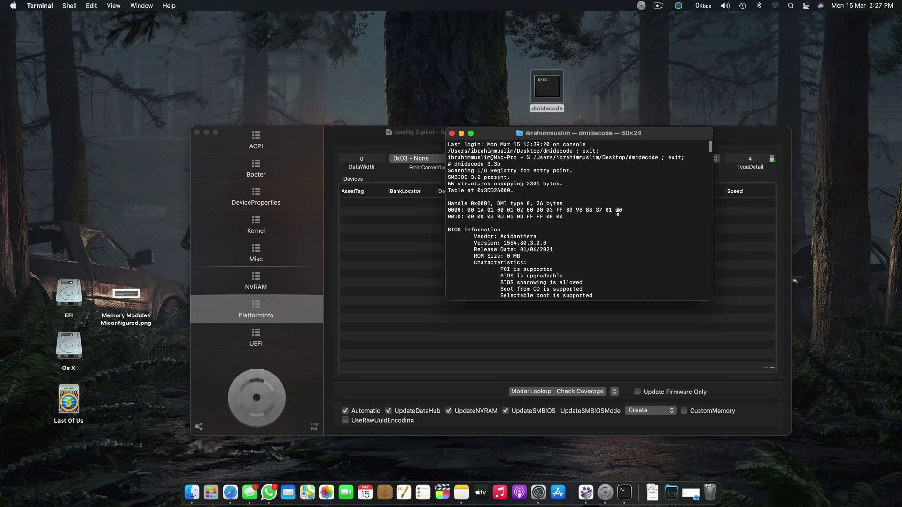
drag(712, 296, 807, 366)
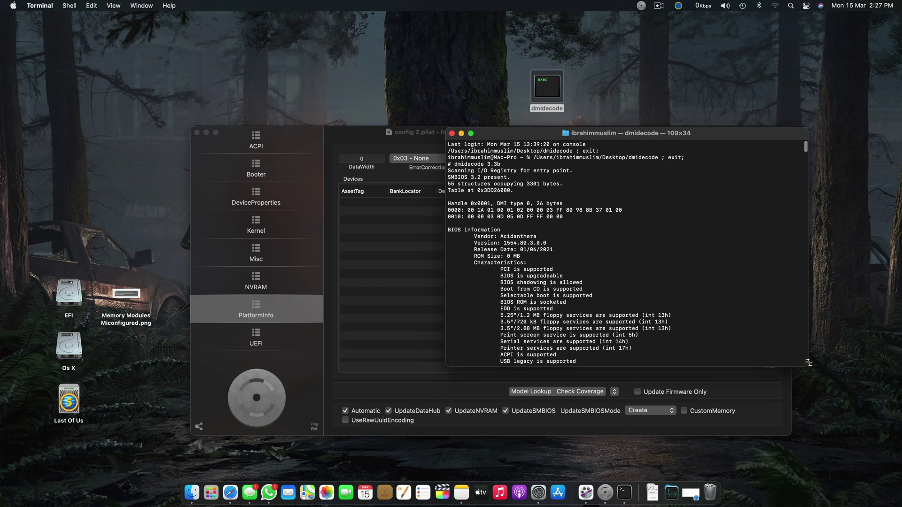
click(452, 133)
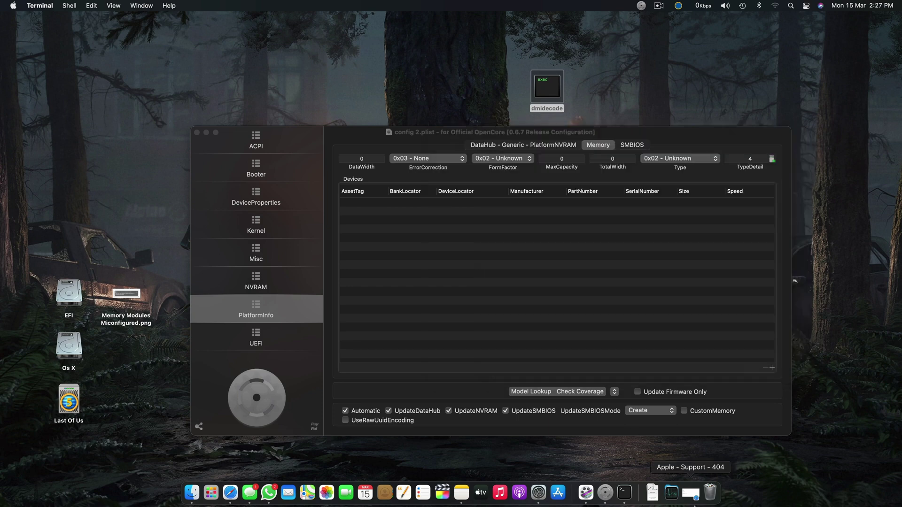
Switch to a fresh Terminal window and place it over the empty memory devices table.
click(629, 493)
drag(632, 133, 521, 196)
click(788, 6)
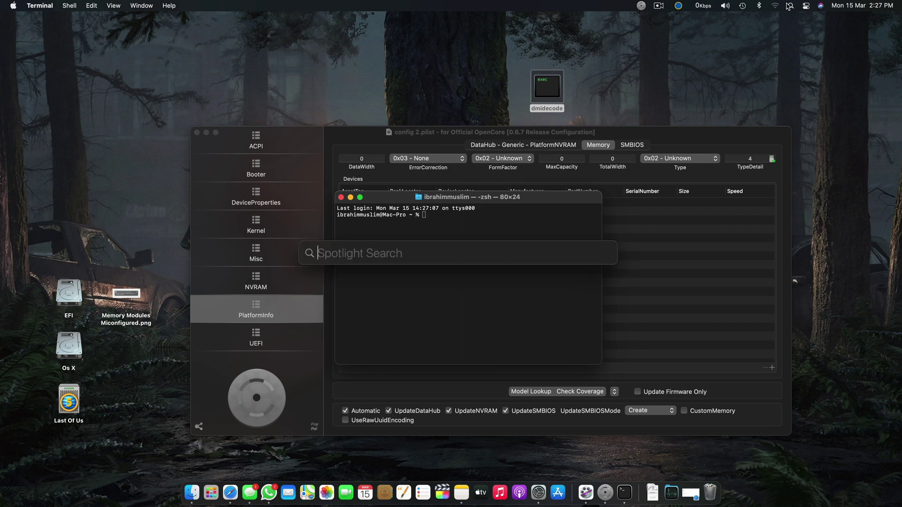
text(term)
key(Return)
drag(569, 201, 573, 222)
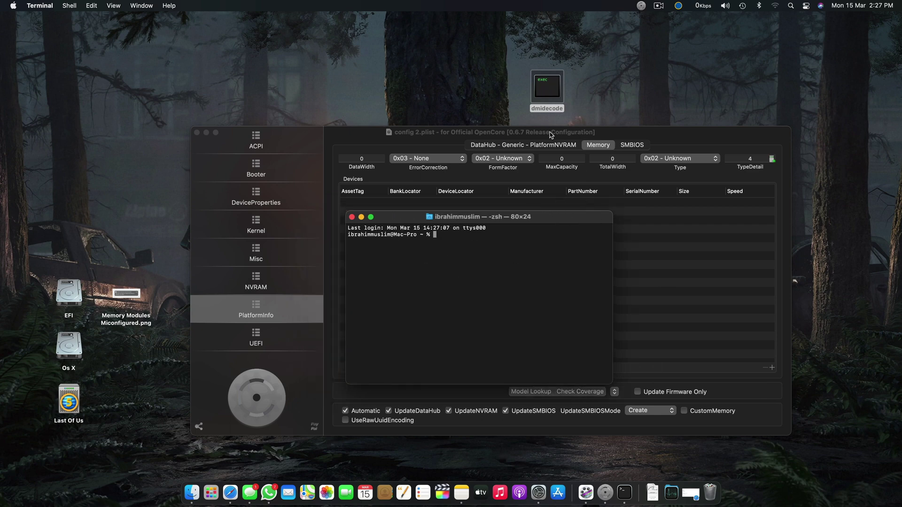
Query the memory data width in Terminal by running the desktop dmidecode with -t memory | grep "Data Width:".
drag(557, 82, 493, 266)
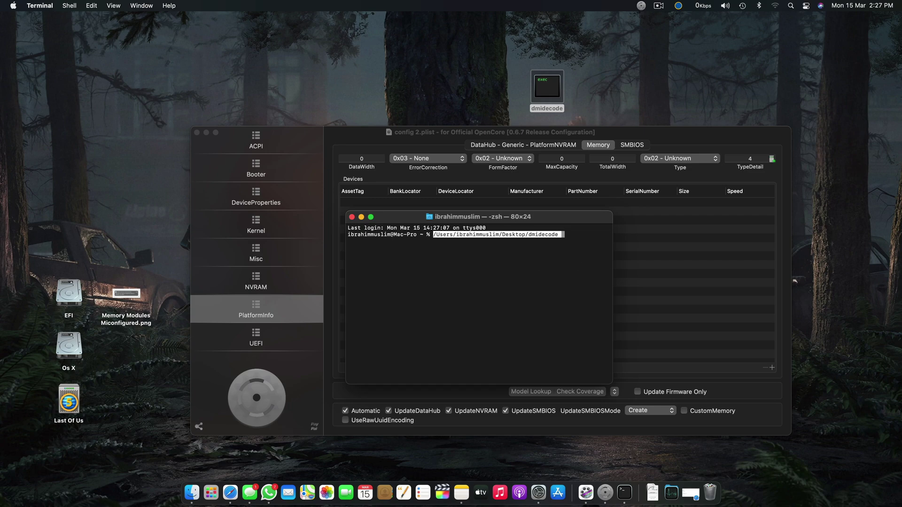
drag(0, 208, 0, 113)
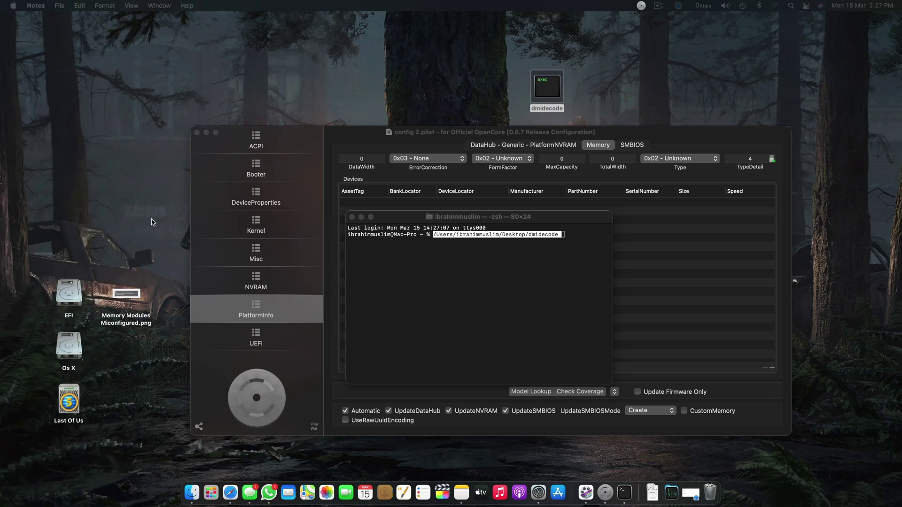
key(super+c)
click(587, 242)
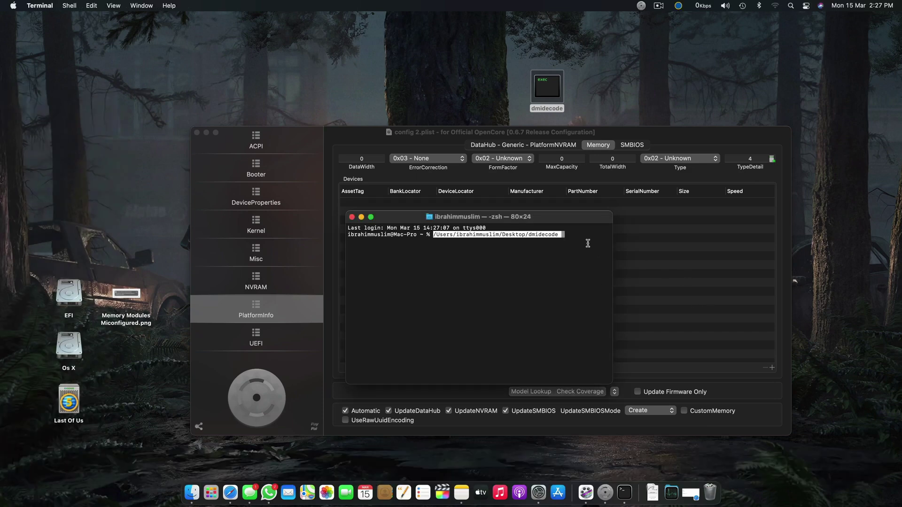
key(Right)
key(Left)
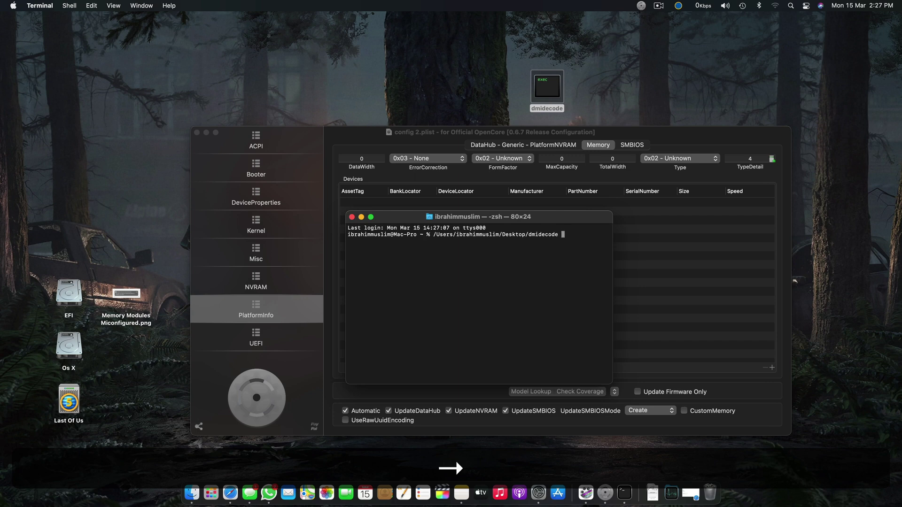
key(super+v)
key(Return)
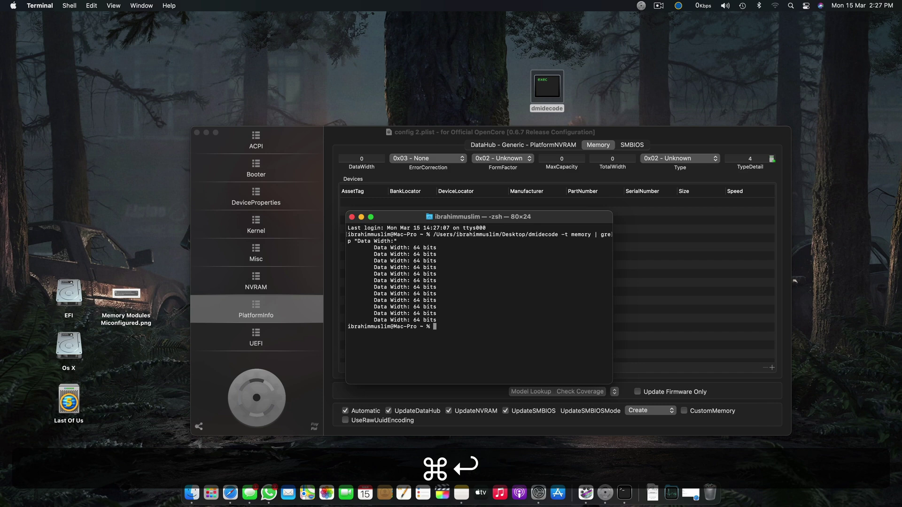
Set the memory DataWidth in config 2.plist to 64.
drag(439, 247, 417, 244)
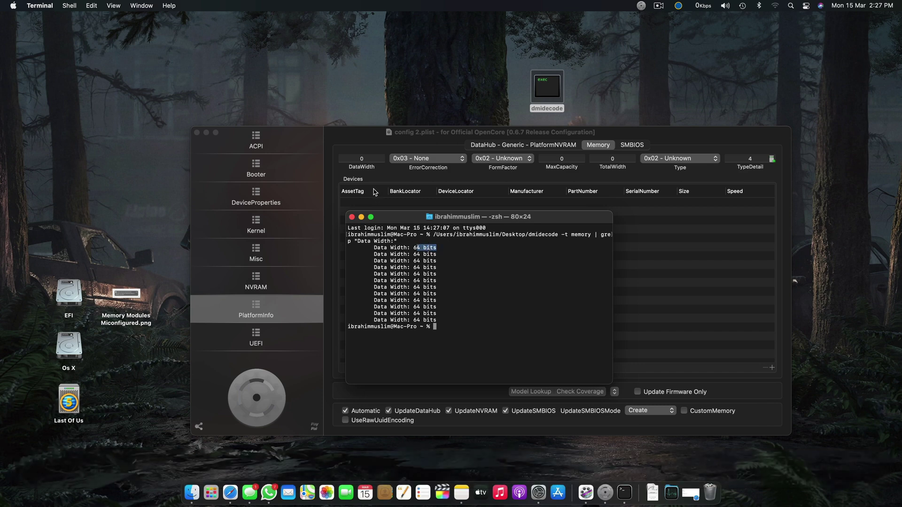
drag(458, 216, 694, 91)
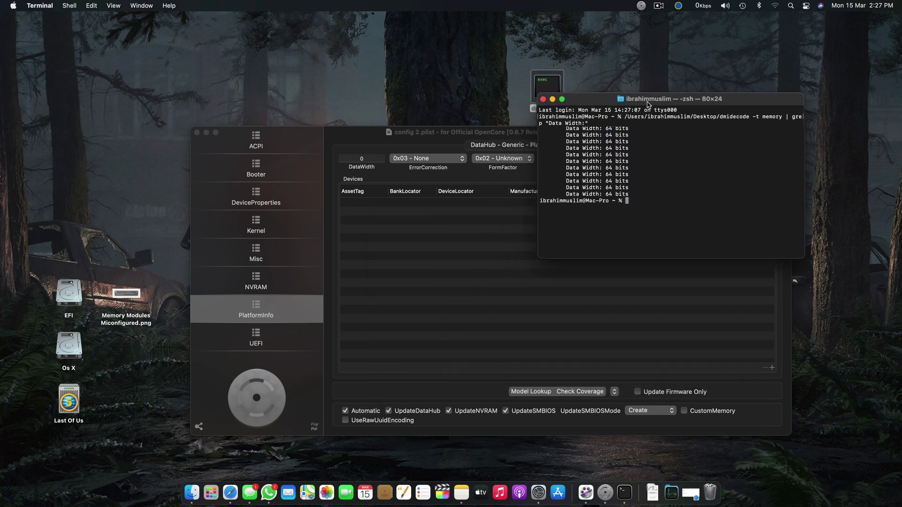
click(373, 160)
text(64)
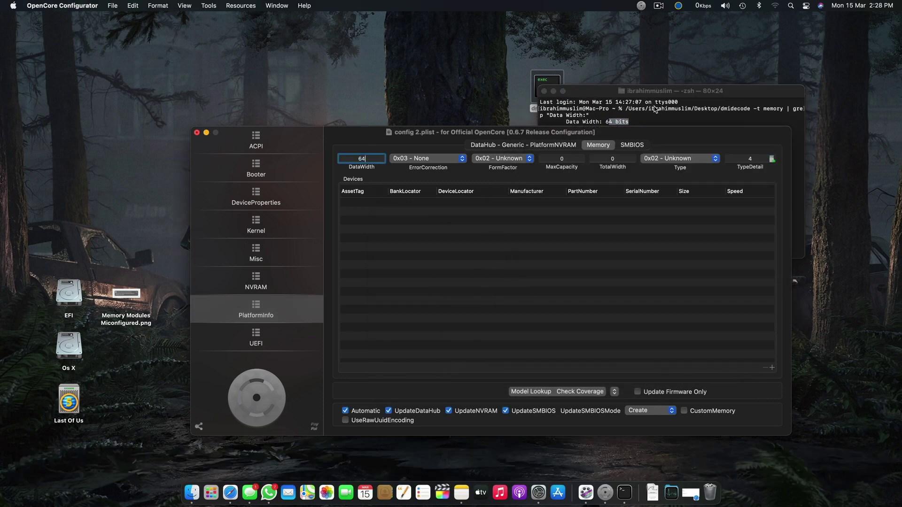
Query the memory error correction in Terminal by running dmidecode with -t memory | grep "Error Correction Type:".
click(682, 102)
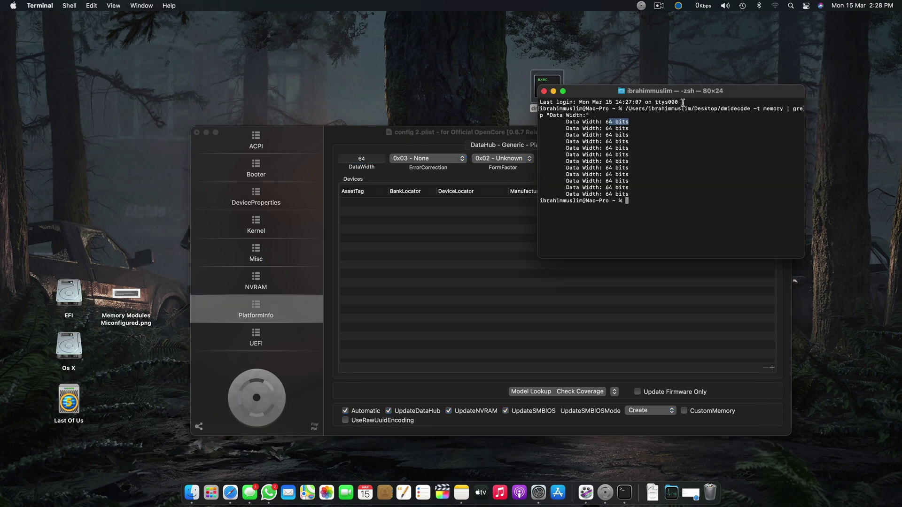
click(399, 158)
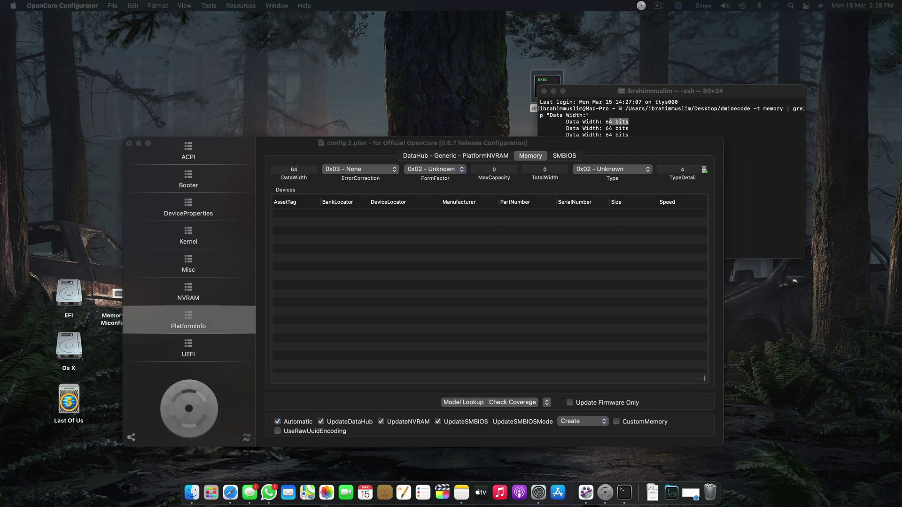
key(super+c)
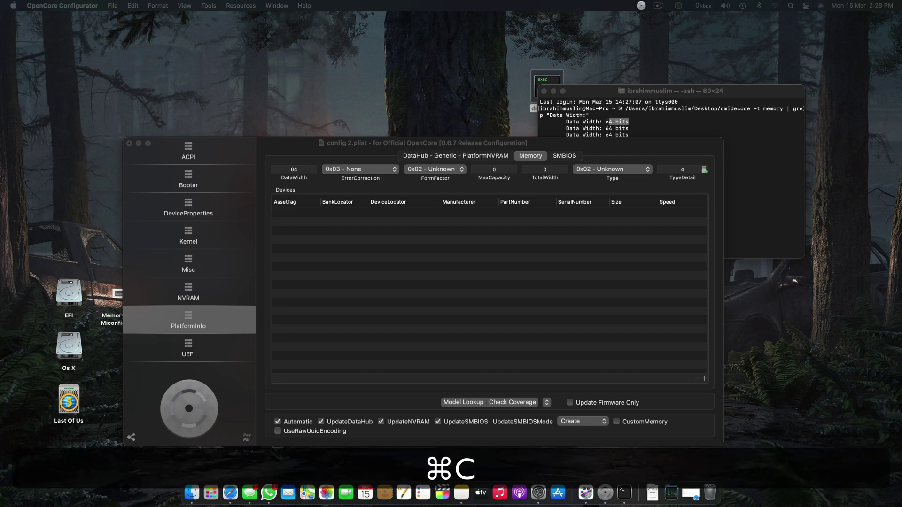
click(678, 115)
drag(605, 92, 669, 96)
drag(547, 86, 724, 144)
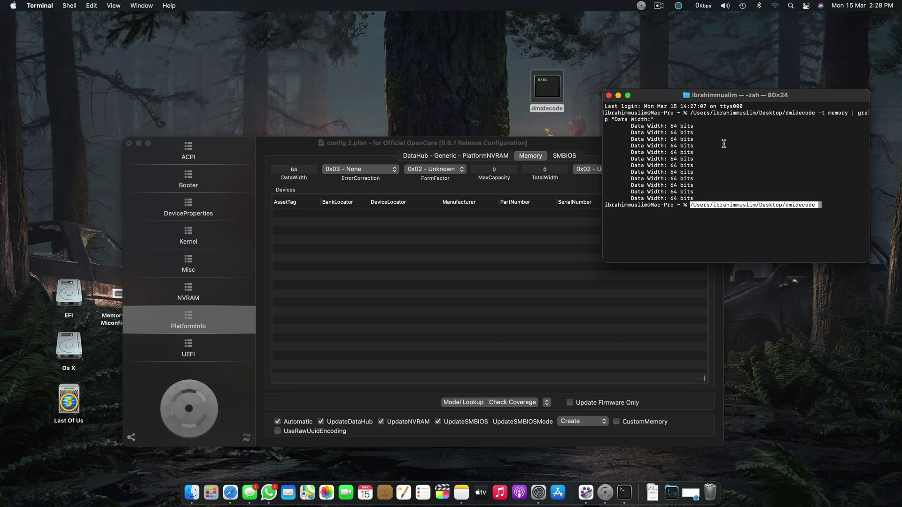
key(super+v)
key(Return)
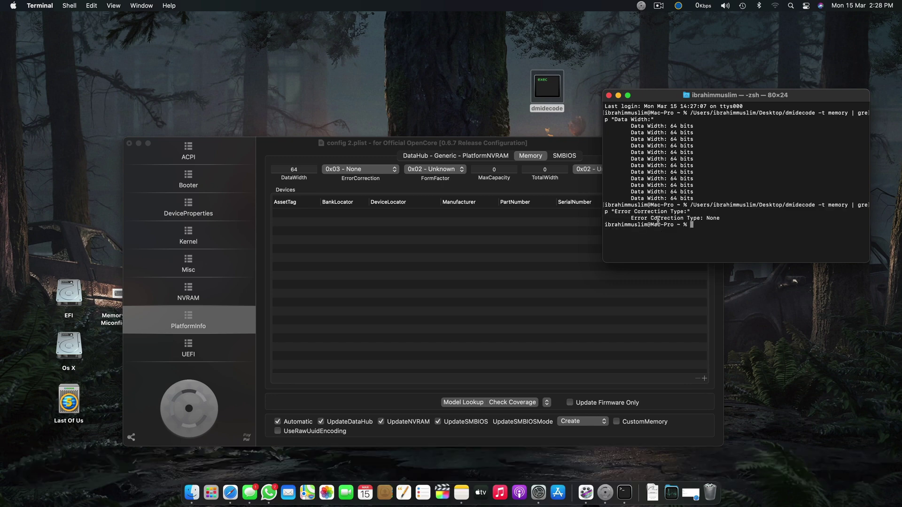
Check that the memory ErrorCorrection setting in config 2.plist is 0x03 - None.
click(379, 171)
click(367, 171)
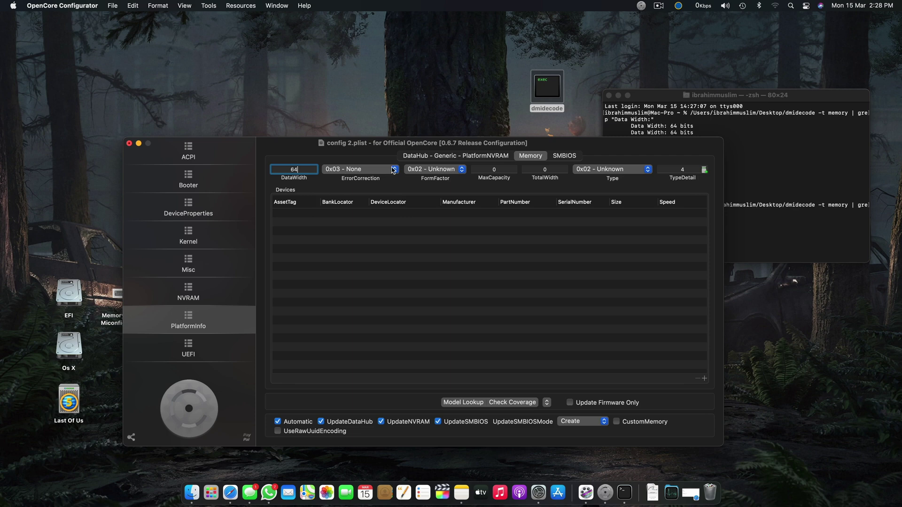
click(427, 170)
click(353, 190)
Copy the form factor query from Notes and run dmidecode with -t memory | grep "Form Factor:" in Terminal.
key(super+c)
drag(547, 87, 816, 219)
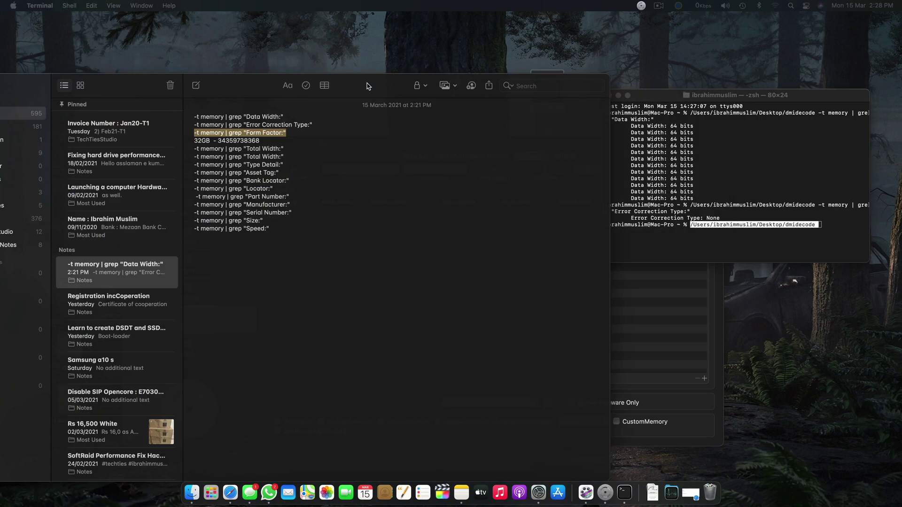
drag(368, 84, 338, 63)
drag(581, 52, 297, 296)
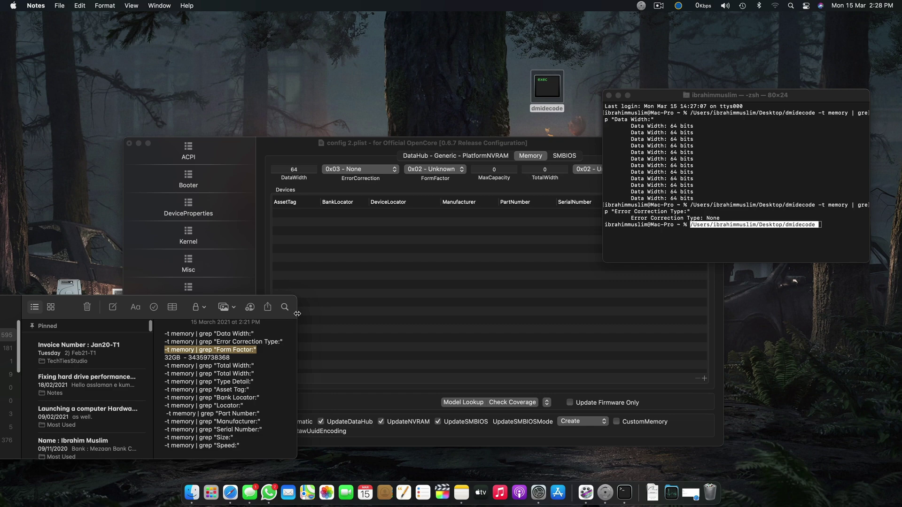
drag(422, 143, 382, 59)
click(418, 287)
click(835, 231)
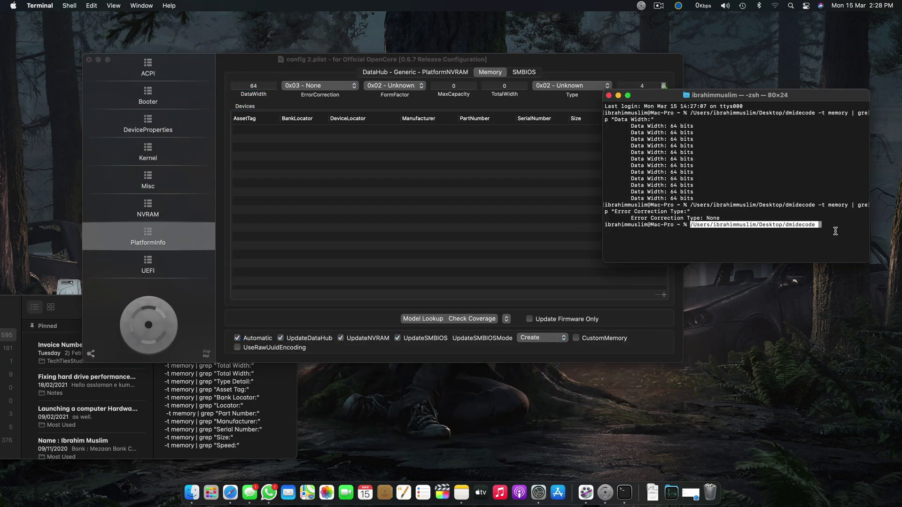
key(super+Right)
key(super+v)
key(Return)
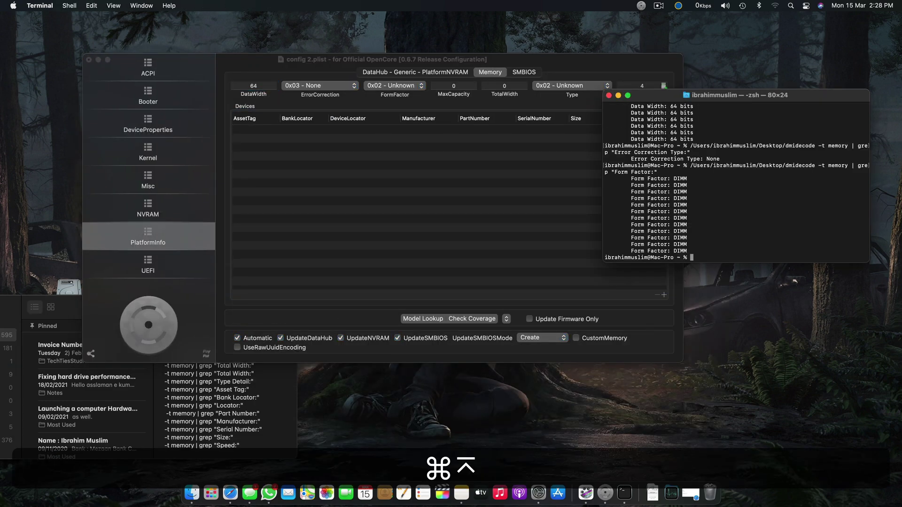
Move the Notes window out of view and set the memory FormFactor in config 2.plist to 0x09 - DIMM.
drag(65, 306, 0, 283)
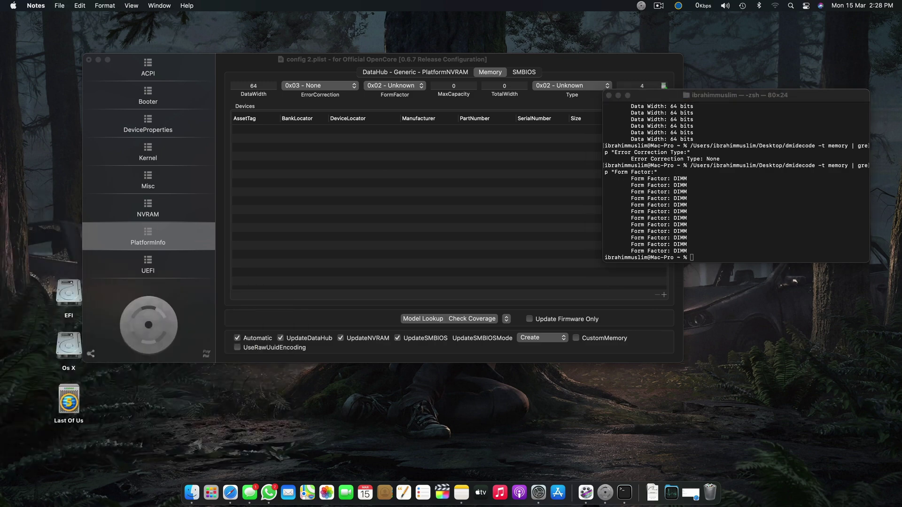
click(394, 87)
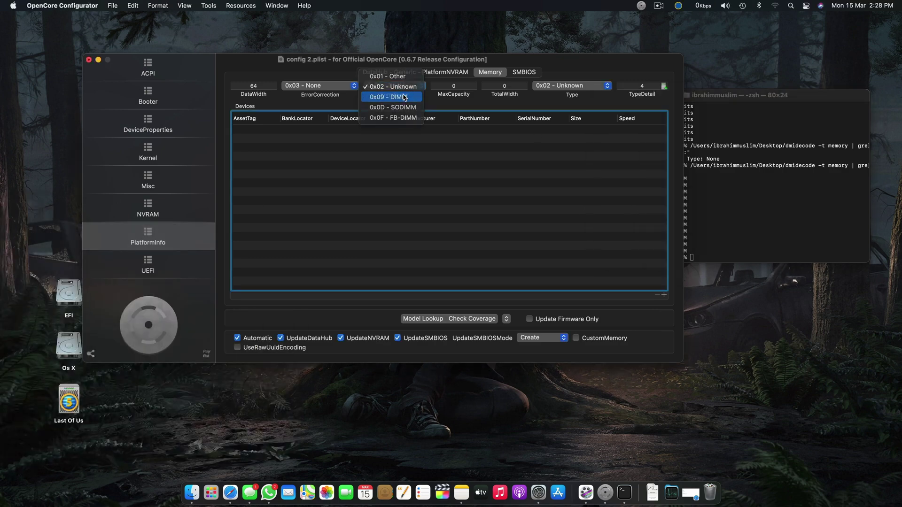
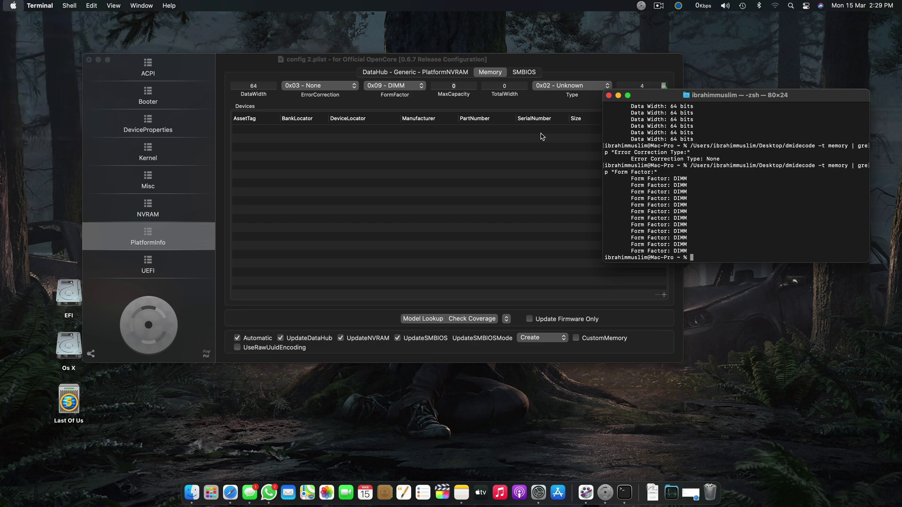
View the installed memory in About This Mac and move that window clear of the config 2.plist memory fields.
click(419, 109)
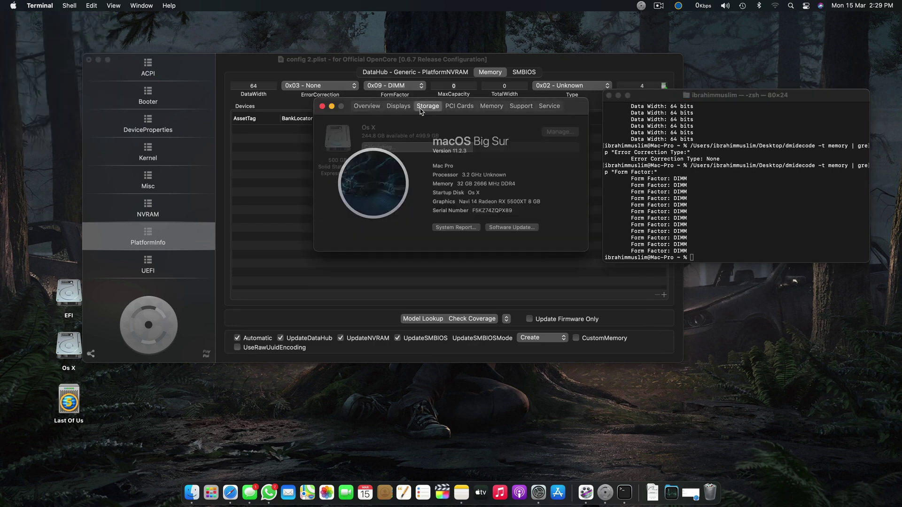
click(491, 106)
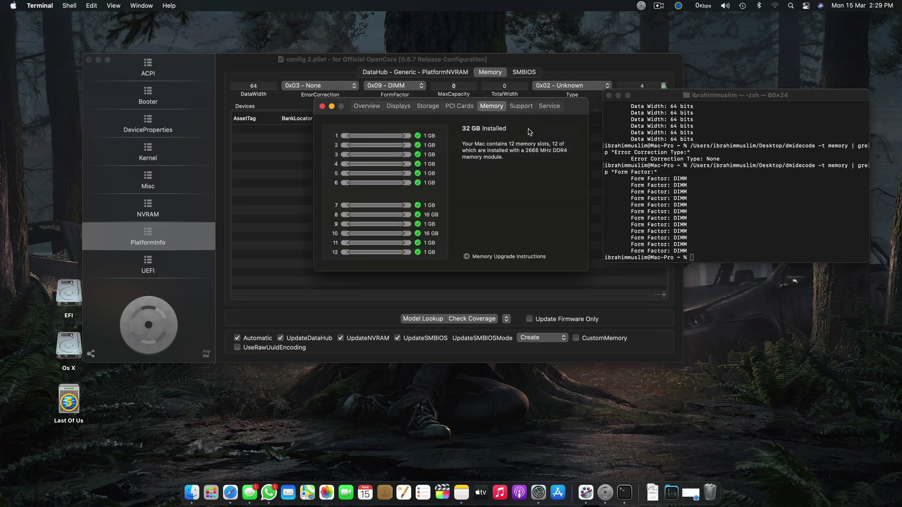
drag(572, 108, 639, 261)
click(392, 87)
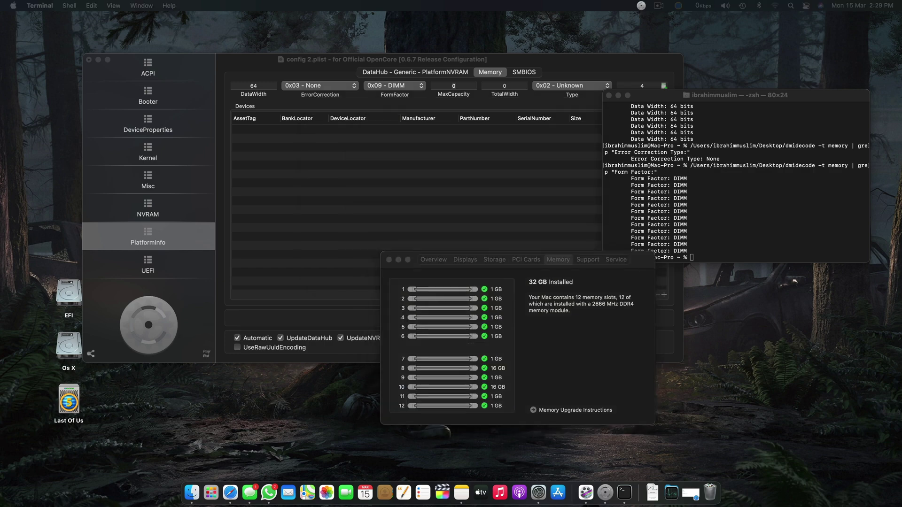
key(super+c)
click(455, 84)
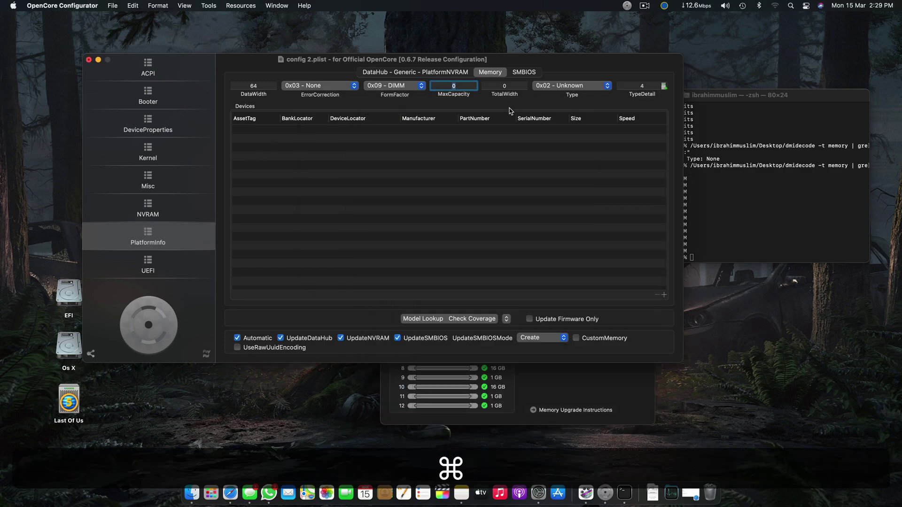
key(super+v)
Bring the About This Mac memory overview forward and calculate 32*1024*1024*1024 in Spotlight.
click(604, 385)
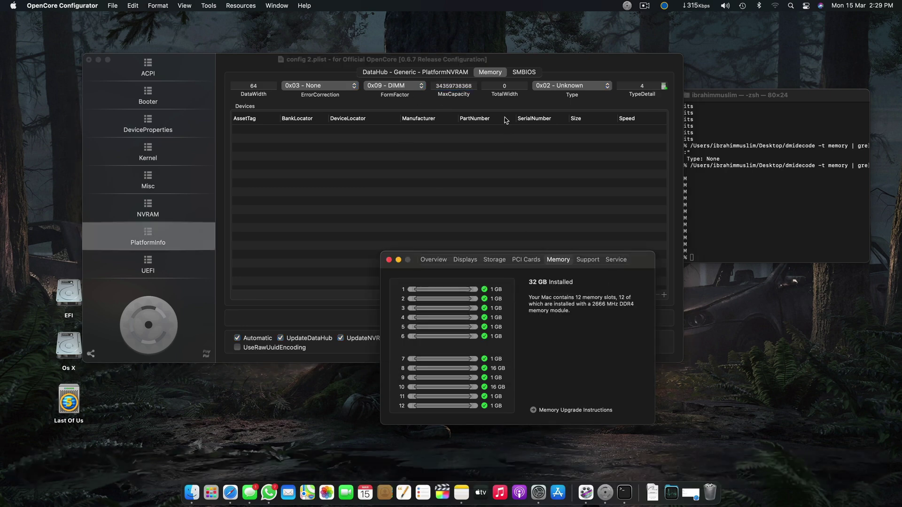
key(ctrl+space)
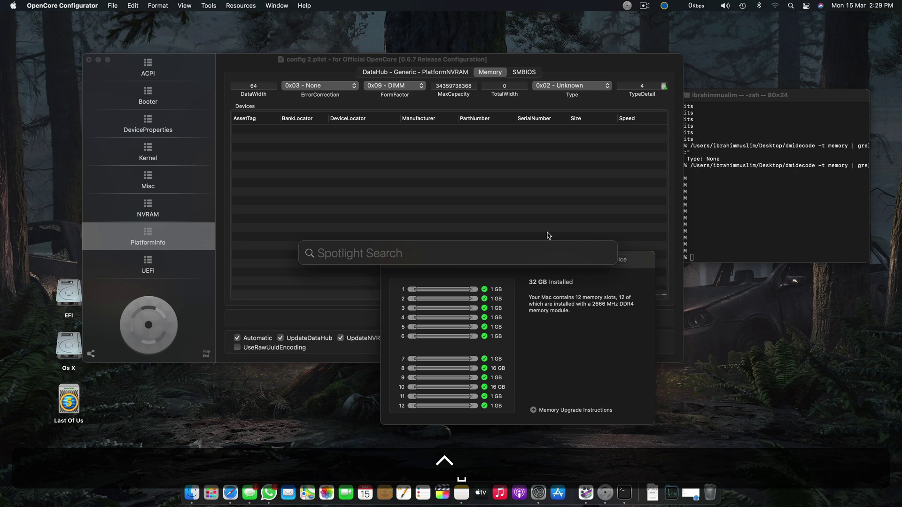
text(32)
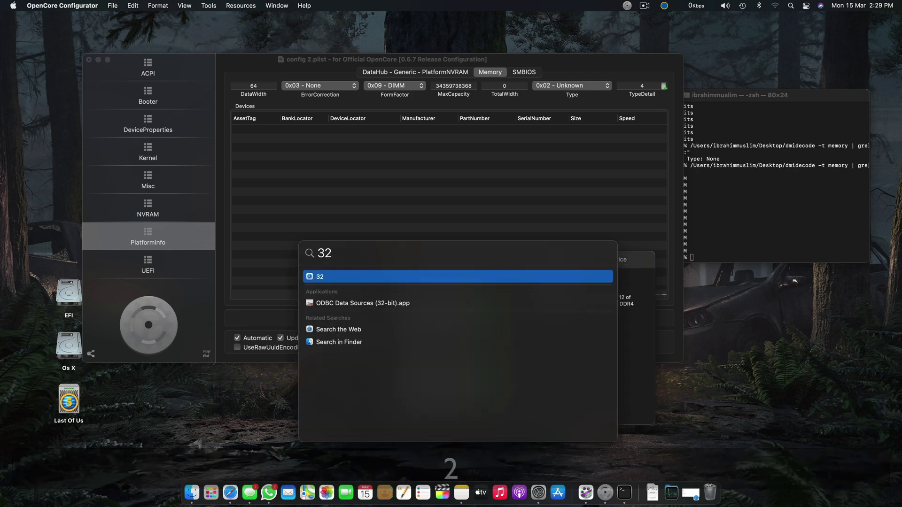
text(*1024)
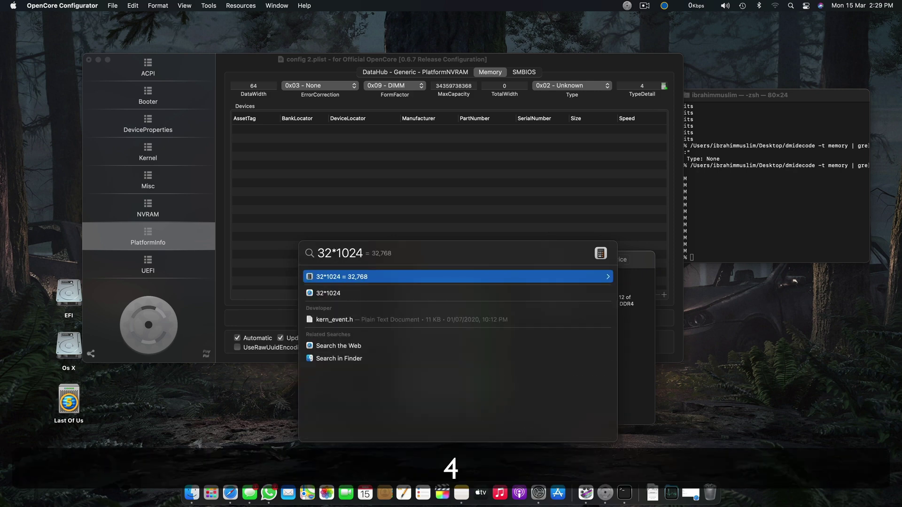
text(*1024)
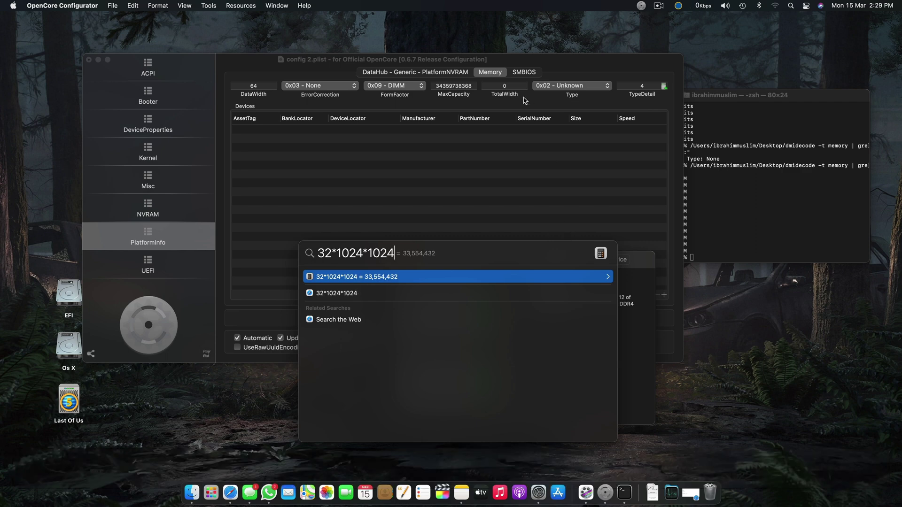
text(*1024)
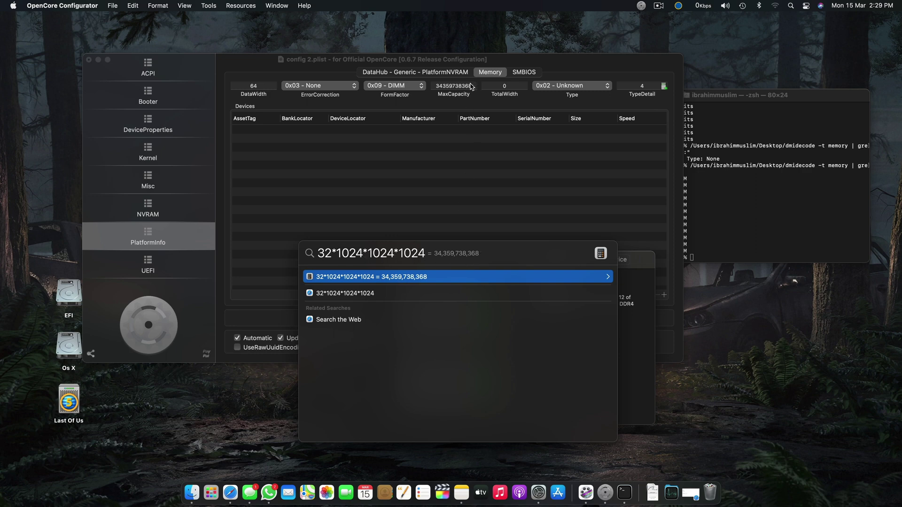
Recalculate the Spotlight formula with 16, 64 and 32 as the first factor, and return to the TotalWidth field in config 2.plist.
click(319, 256)
drag(334, 254, 293, 252)
text(16)
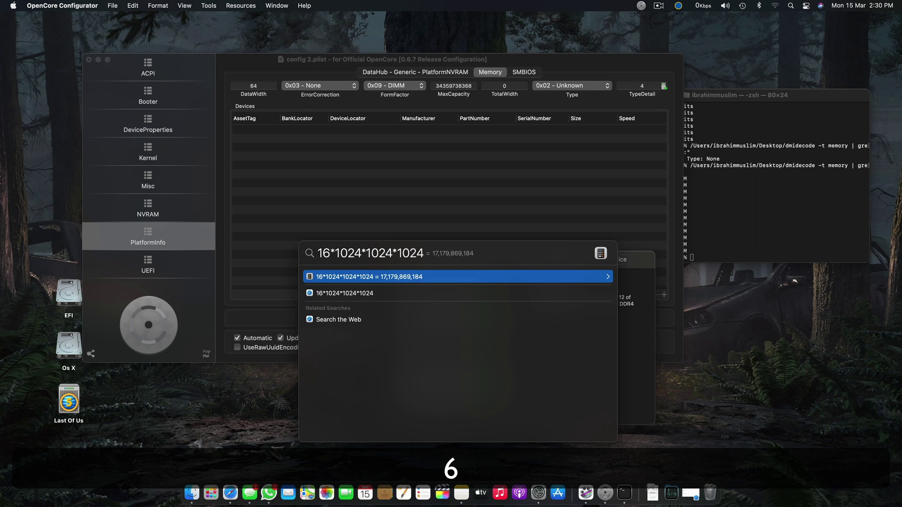
key(shift+Left)
key(shift+Left)
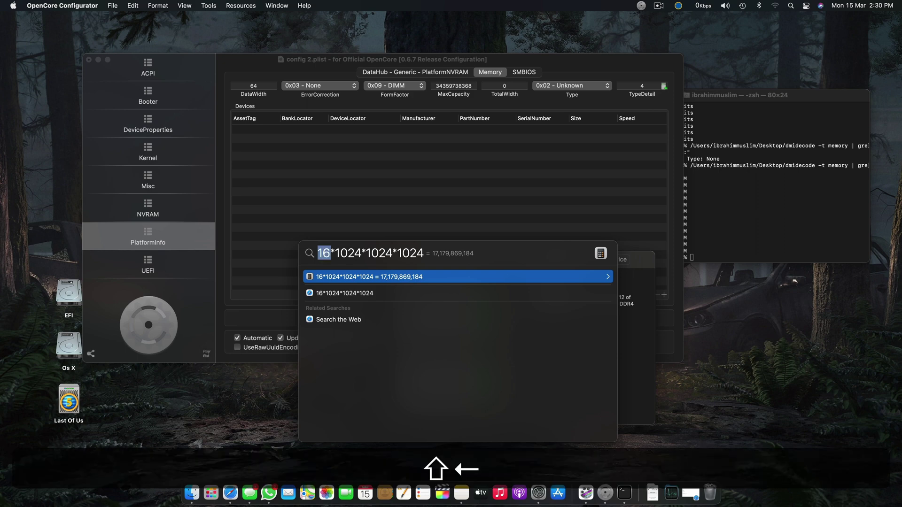
text(64)
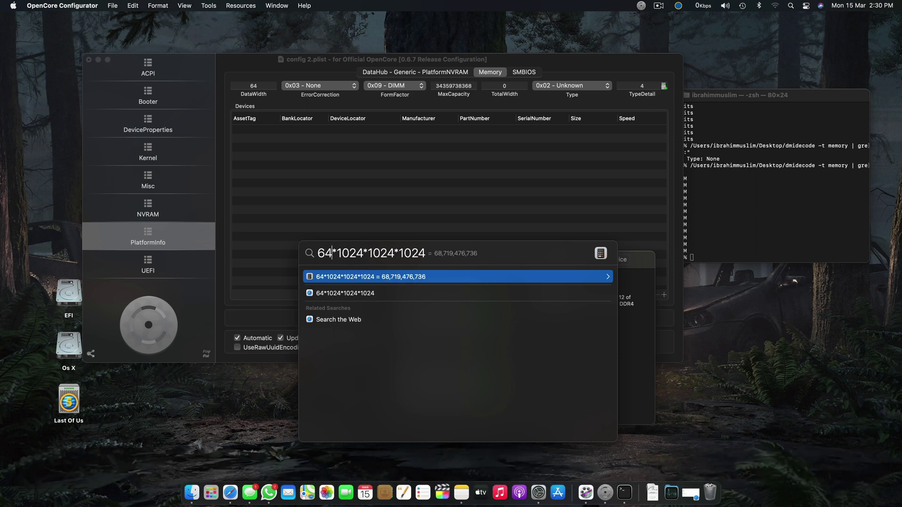
key(shift+Left)
key(shift+Left)
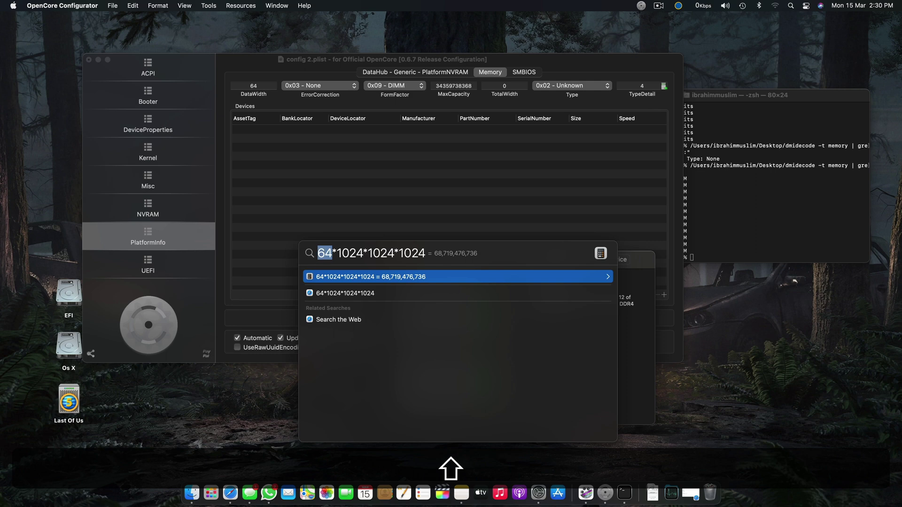
text(32)
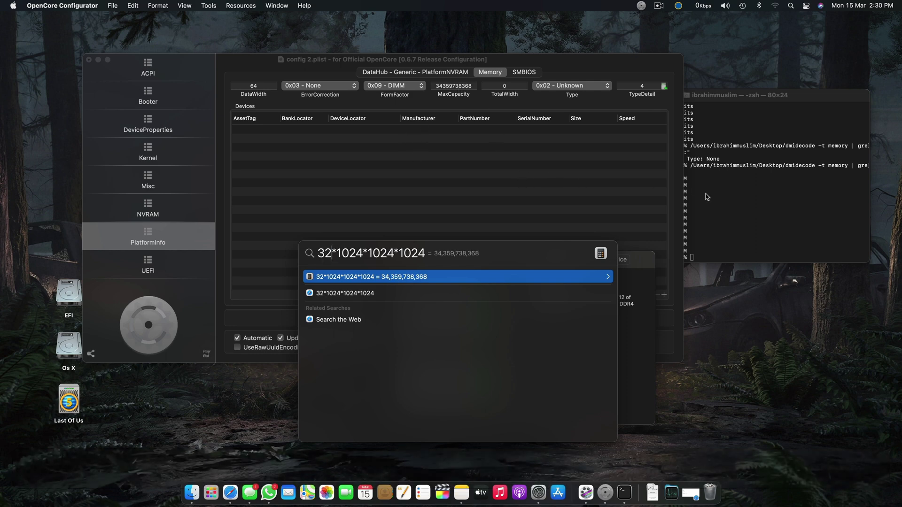
click(526, 93)
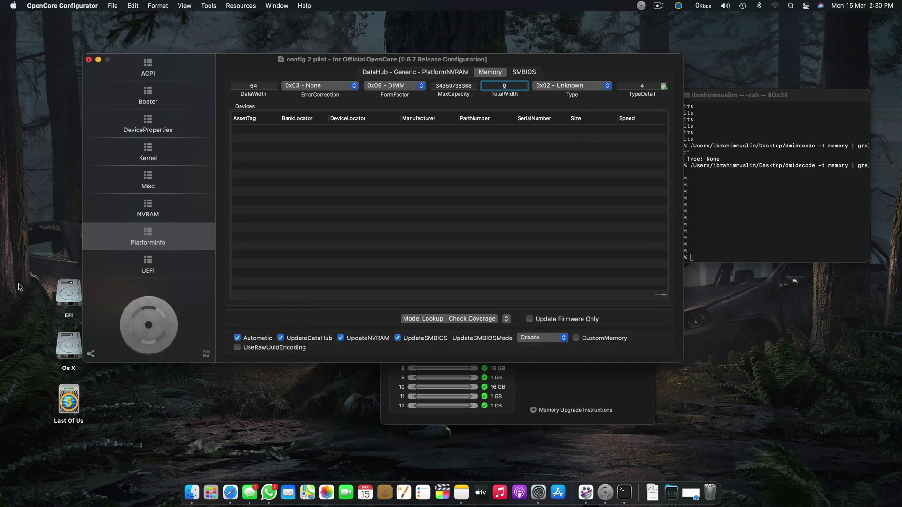
Copy the total width query and reposition the Terminal window, checking the open windows in Mission Control.
key(super+space)
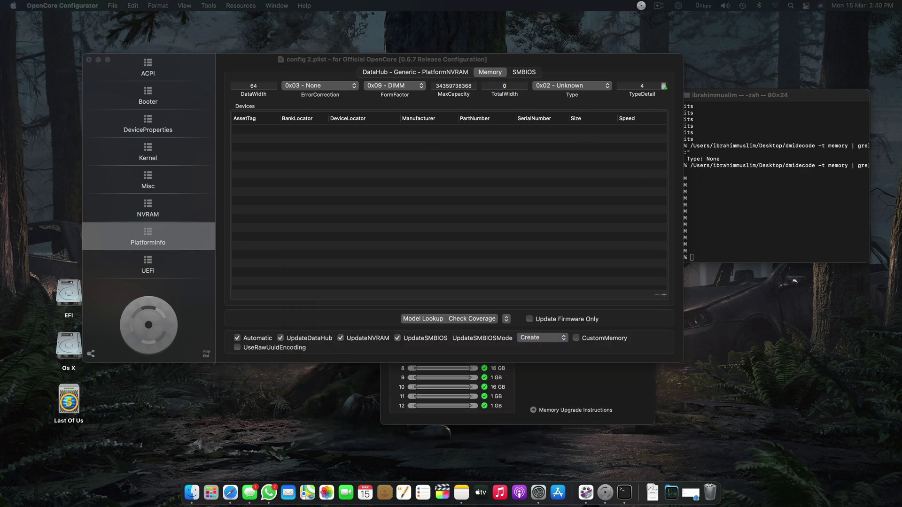
click(714, 125)
drag(711, 97, 683, 149)
key(ctrl+Up)
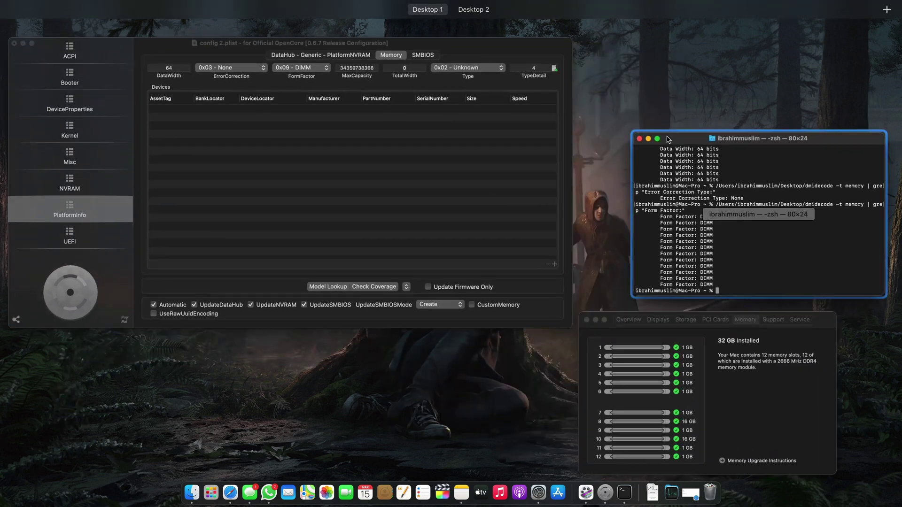
key(ctrl+Up)
Insert the path of the desktop dmidecode tool into the Terminal command line and place the cursor at its end.
key(F11)
drag(541, 85, 757, 254)
key(F11)
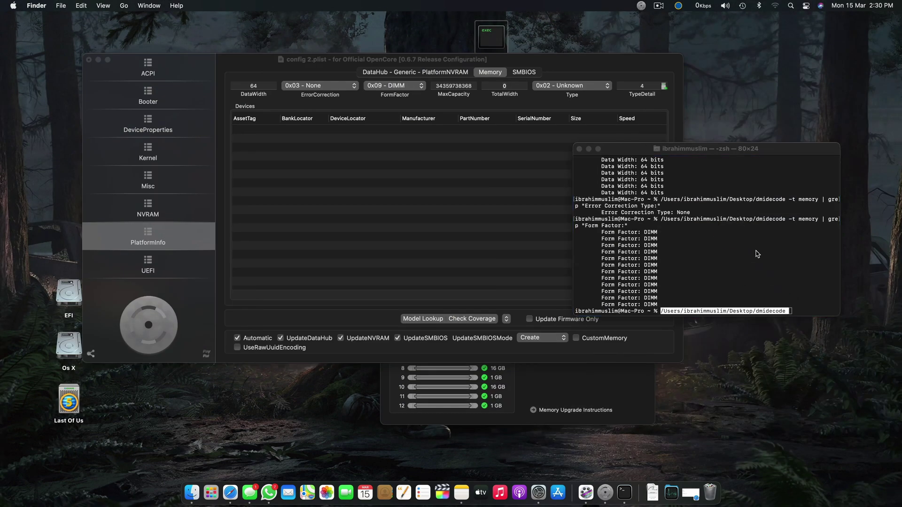
key(Right)
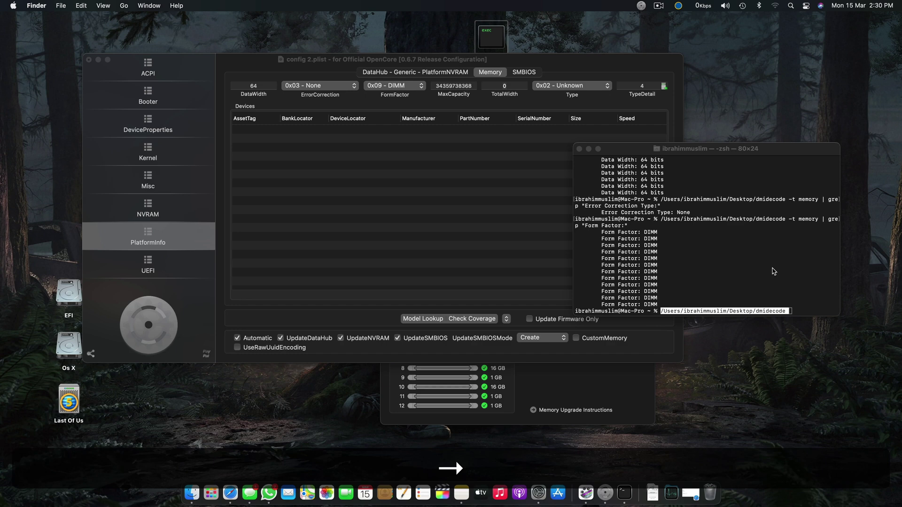
click(773, 271)
key(Right)
key(super+Right)
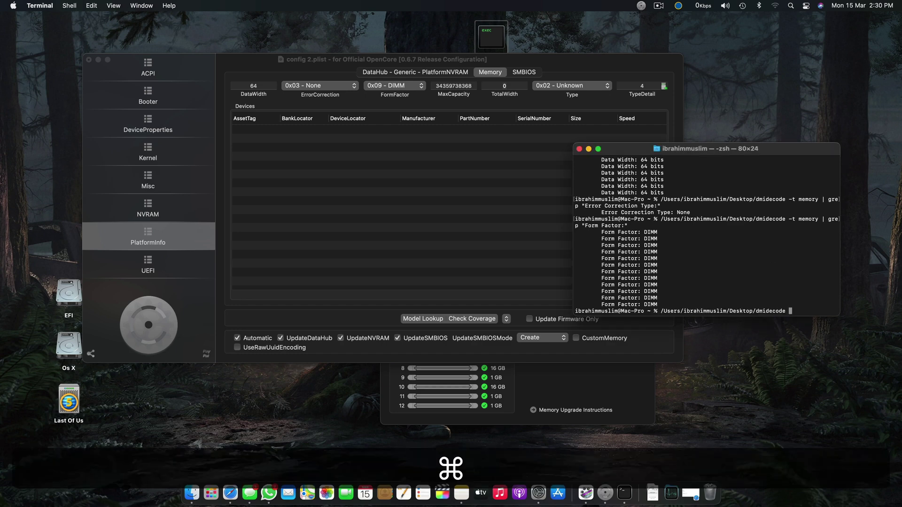
Move the Terminal window over the configuration and run the dmidecode command with -t memory | grep "Total Width:".
drag(738, 152, 571, 143)
text(-t memory | grep "Total Width:")
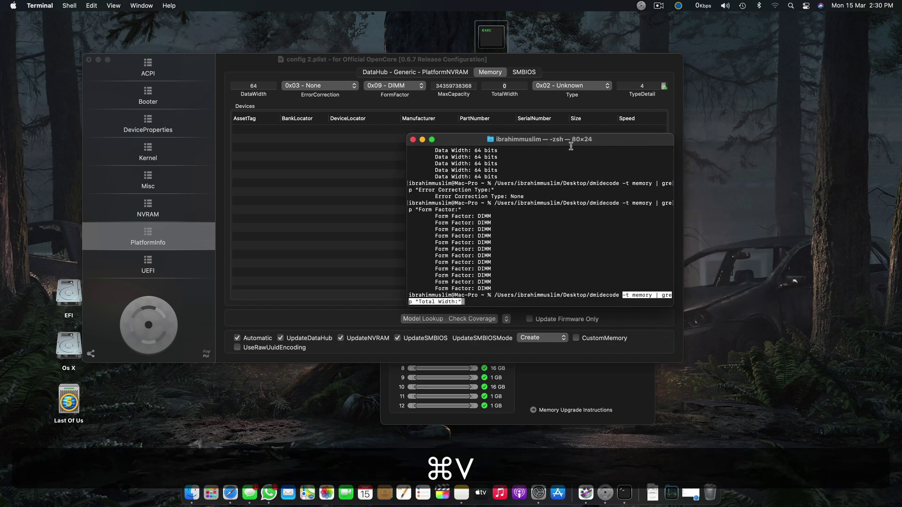
key(super+Return)
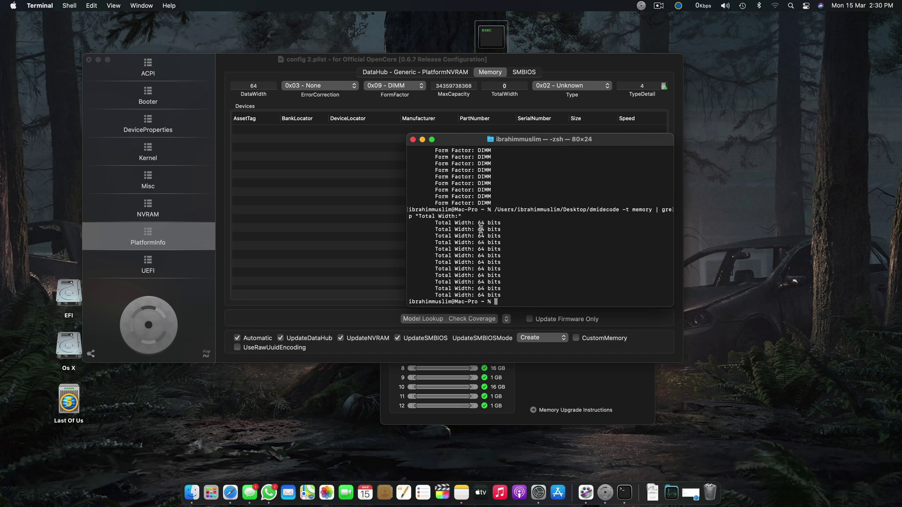
Set the memory TotalWidth in config 2.plist to 64 and close the About This Mac window.
click(508, 87)
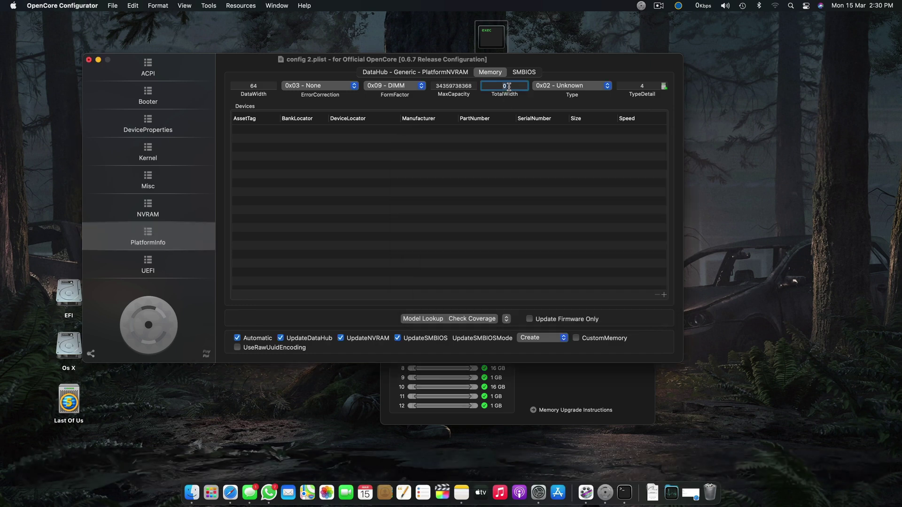
text(64)
click(565, 373)
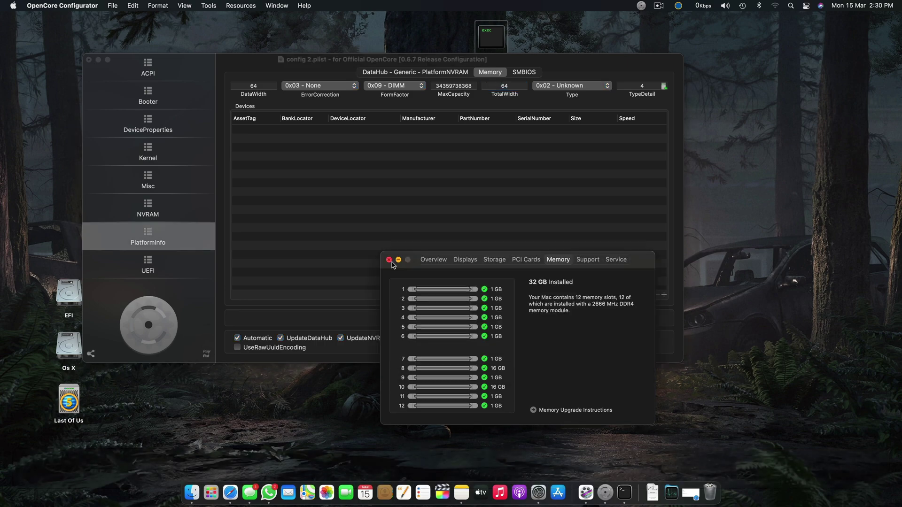
click(392, 261)
Move Terminal clear of the configuration window and set the memory Type in config 2.plist to 0x1A - DDR4.
key(ctrl+Up)
click(787, 197)
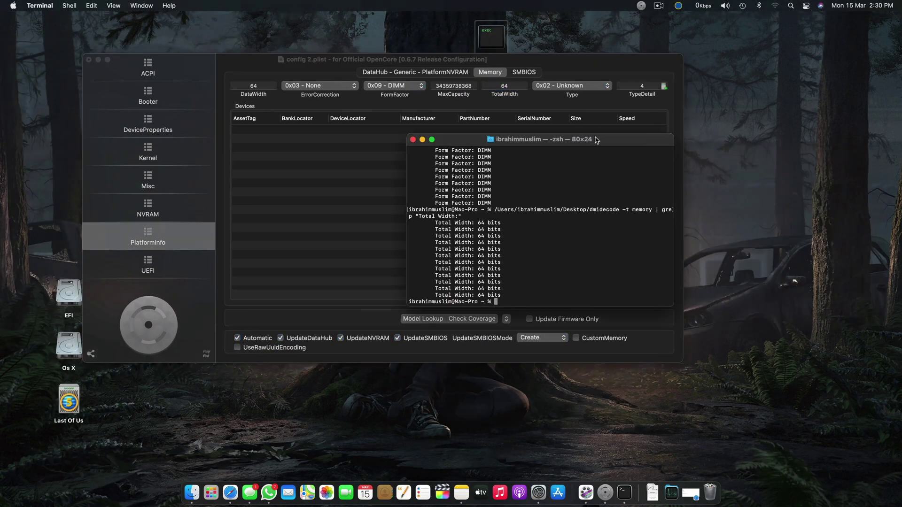
drag(596, 137, 848, 179)
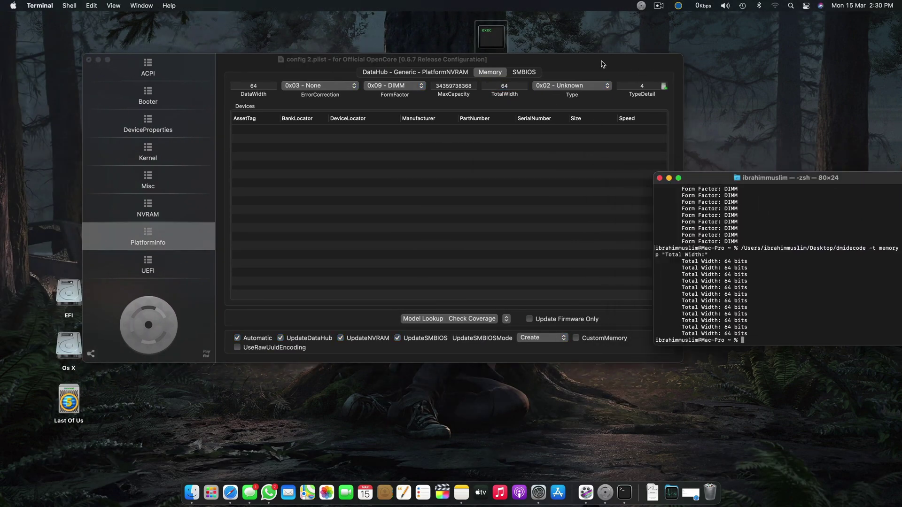
click(532, 112)
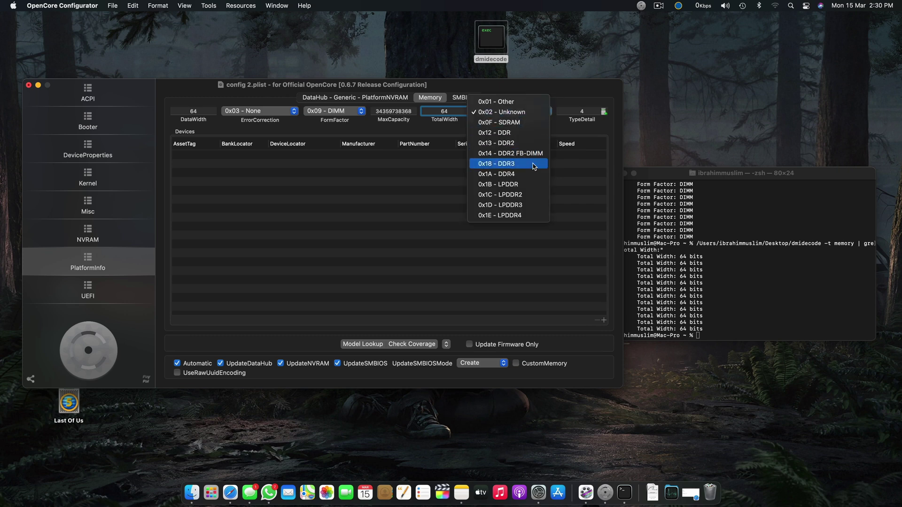
click(511, 179)
click(516, 112)
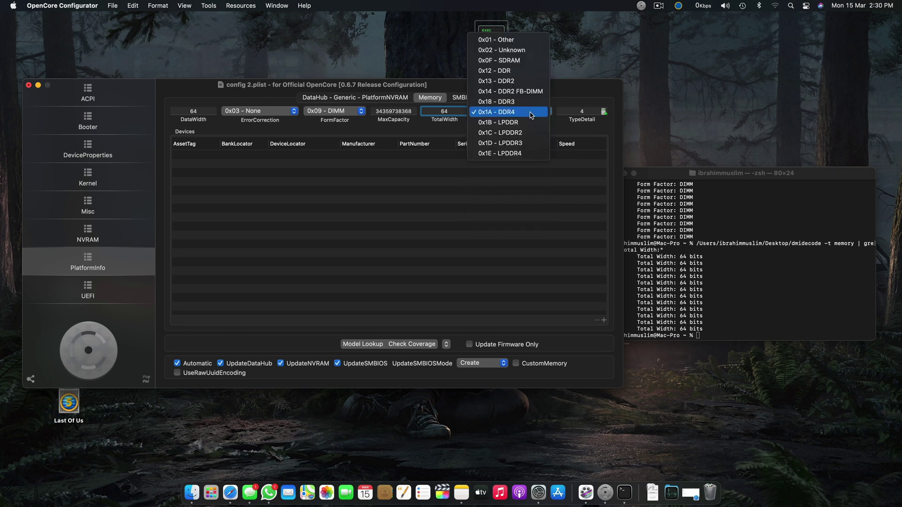
click(519, 102)
click(518, 112)
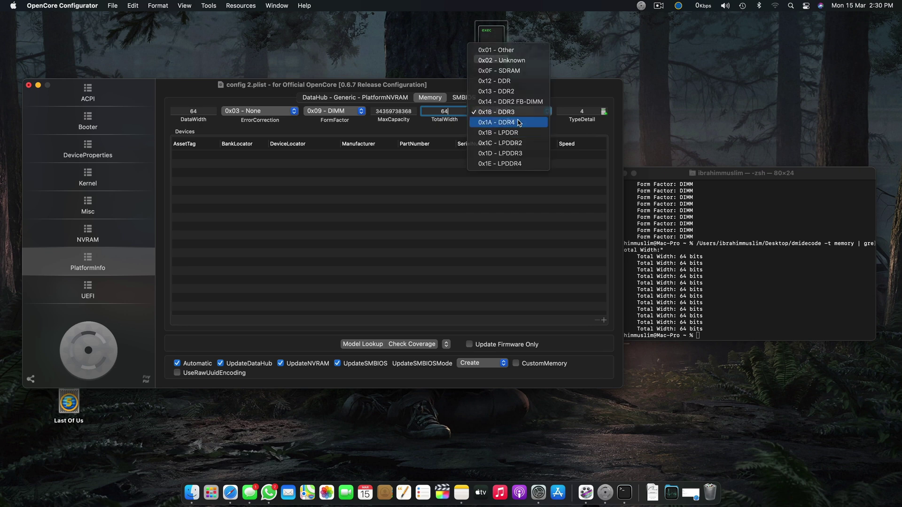
click(519, 123)
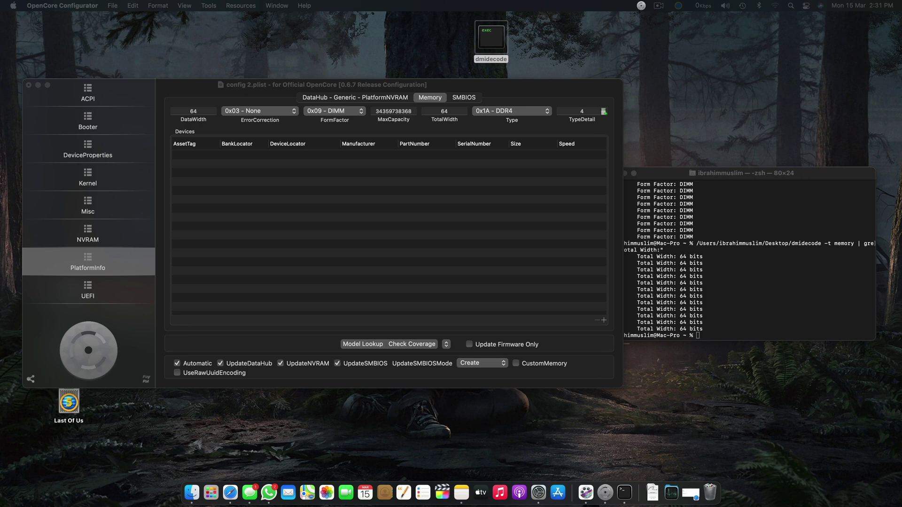
Copy the type detail query and run dmidecode with -t memory | grep "Type Detail:" in Terminal.
key(super+c)
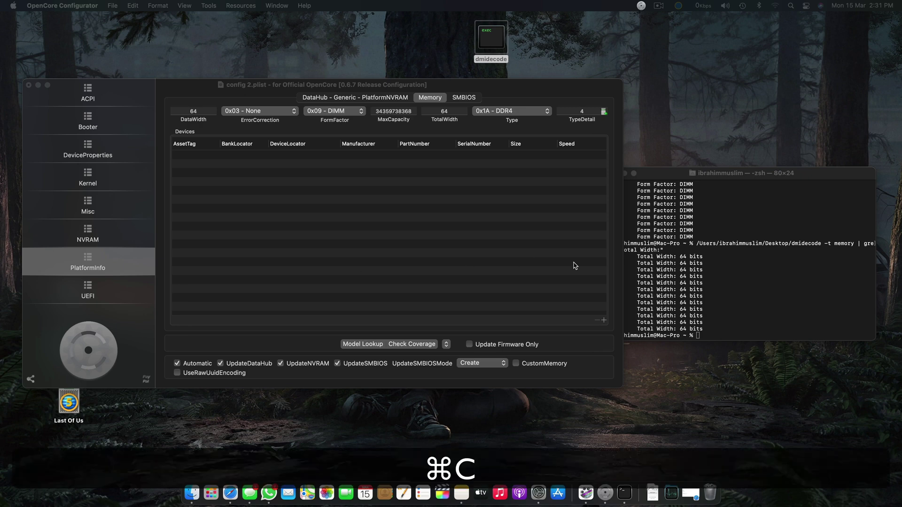
click(760, 280)
drag(491, 37, 777, 234)
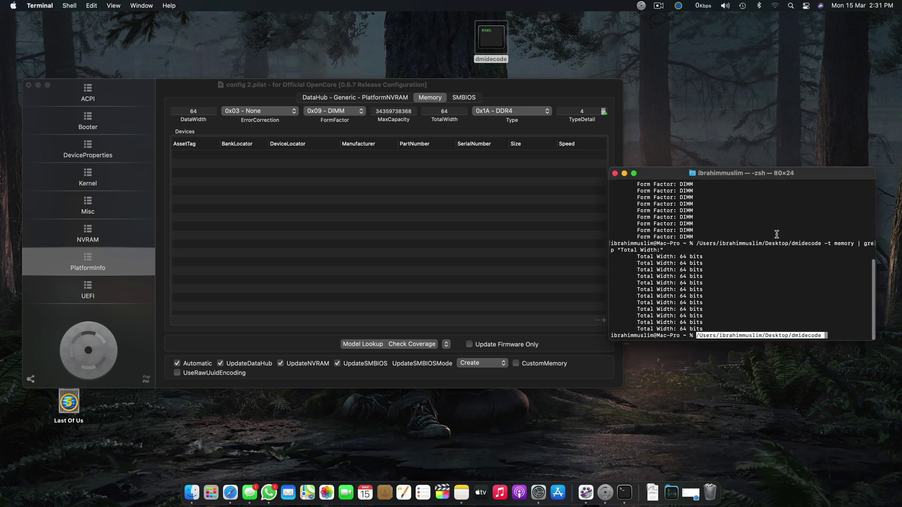
key(super+Right)
key(super+v)
key(Return)
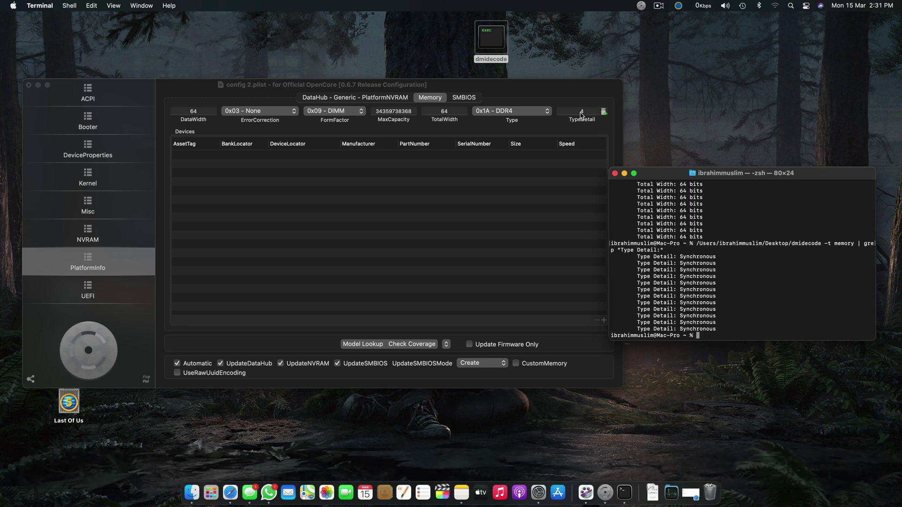
Set the memory TypeDetail in config 2.plist to Synchronous only, with Unknown deselected.
click(603, 111)
click(603, 111)
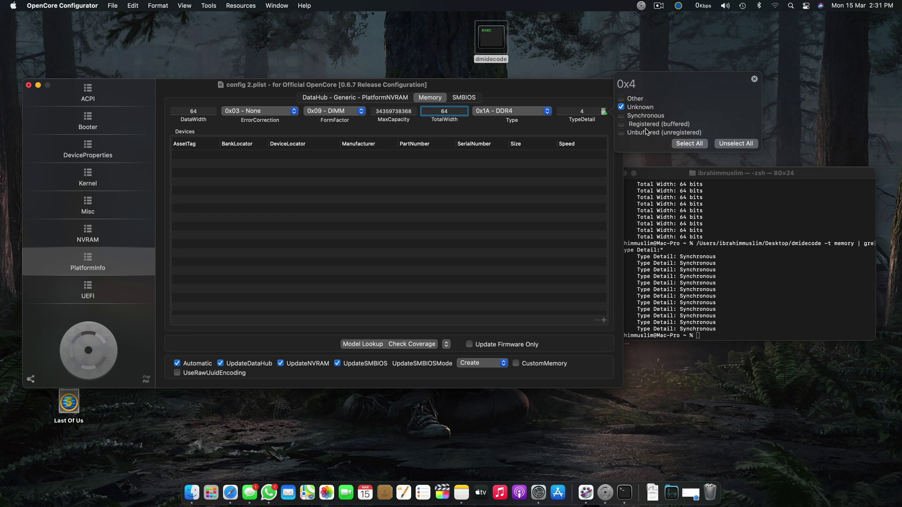
click(621, 115)
click(621, 107)
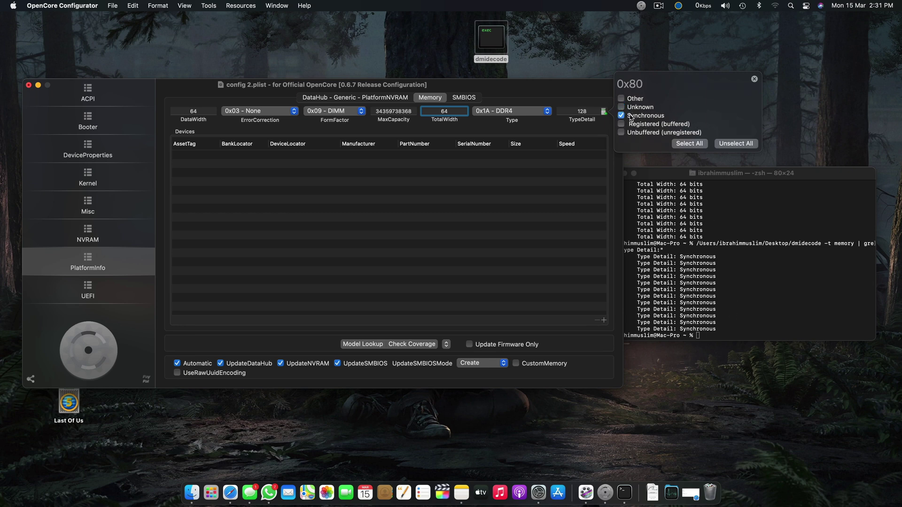
click(575, 188)
click(534, 112)
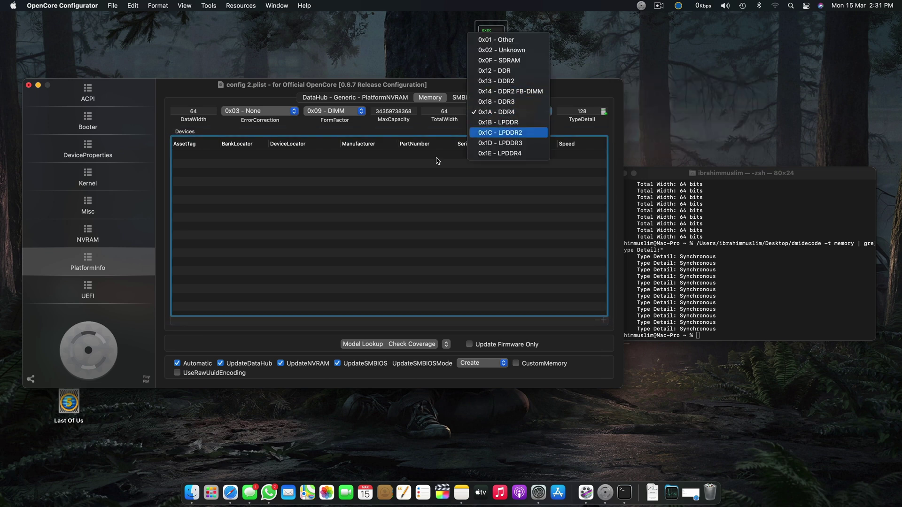
click(308, 229)
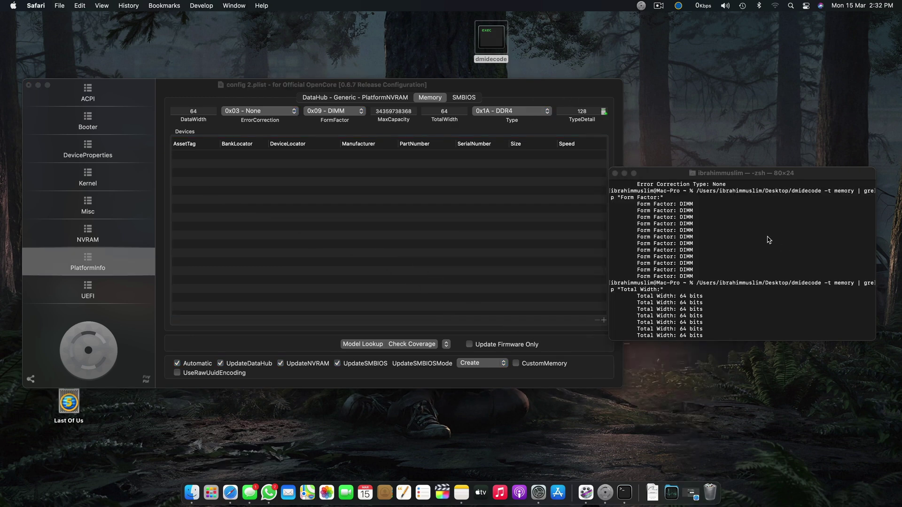
click(768, 240)
click(503, 117)
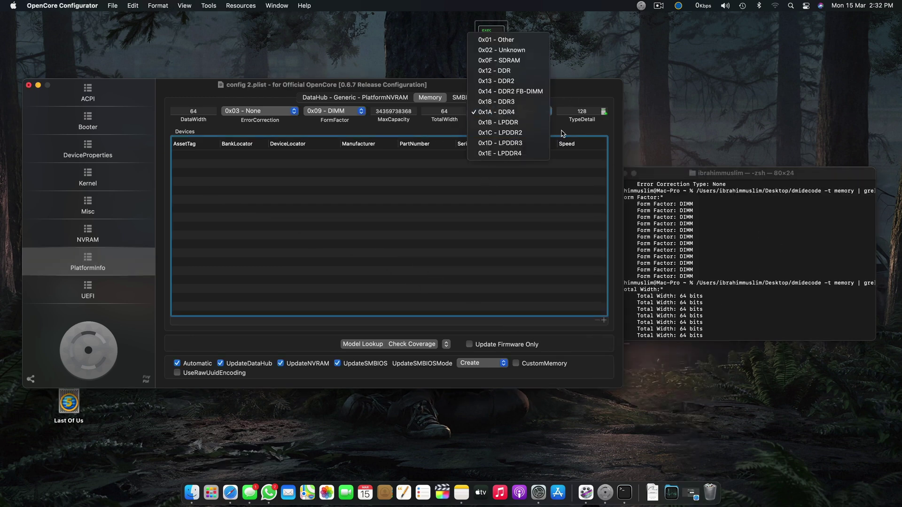
click(567, 101)
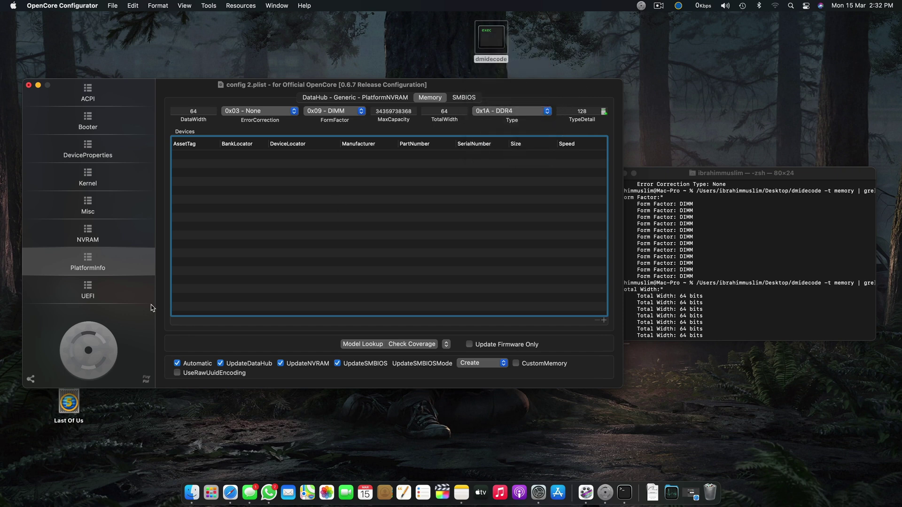
Run the dmidecode executable from the desktop in Terminal with -t memory | grep "Type:".
click(662, 319)
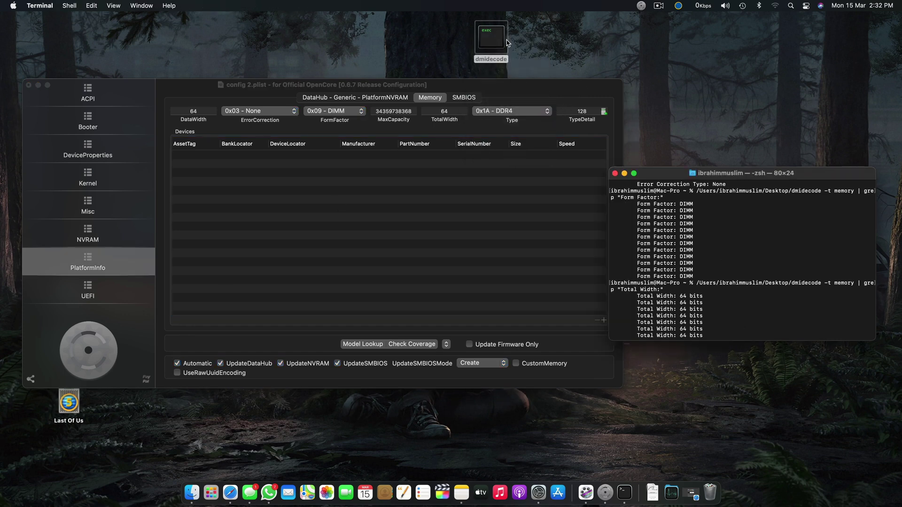
drag(507, 43, 783, 262)
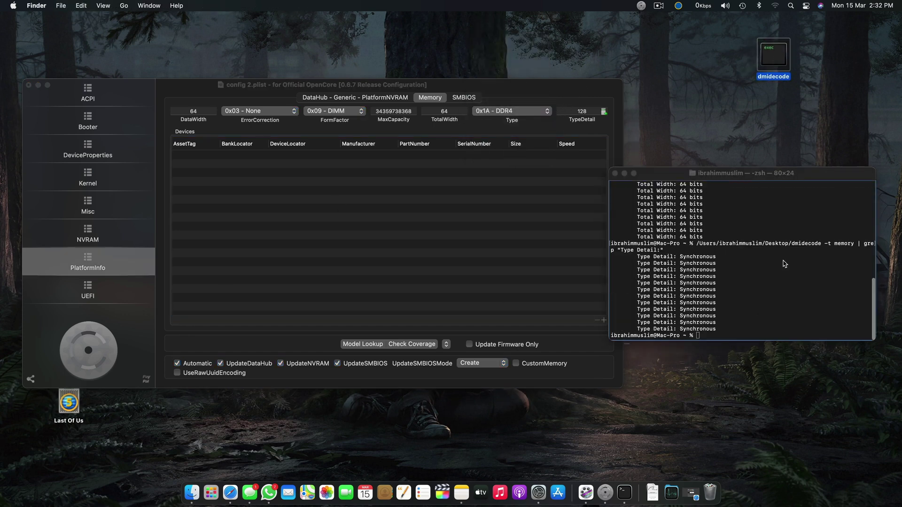
click(844, 331)
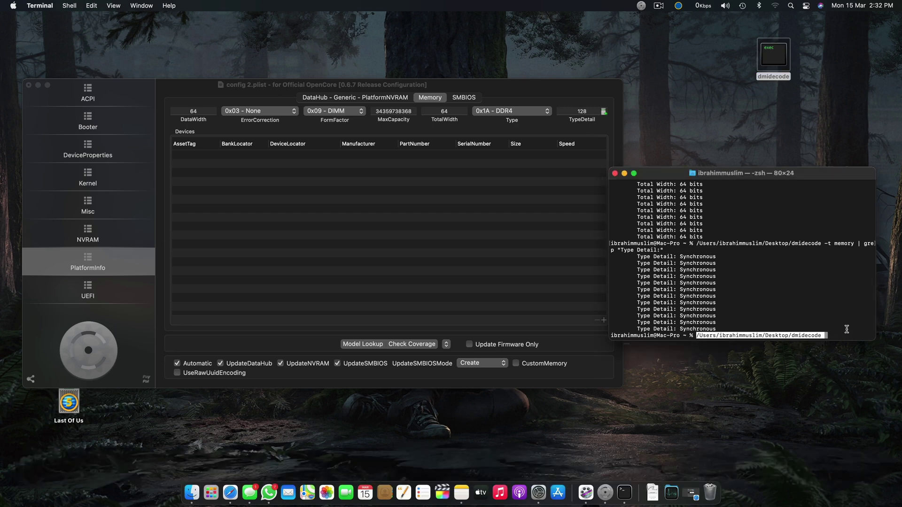
key(super+Right)
text(-t memory | grep "Type:")
key(Return)
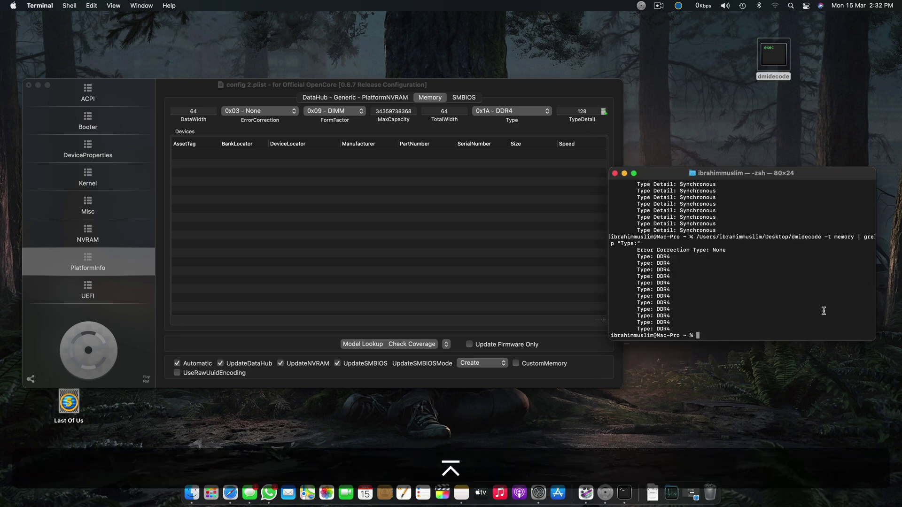
Compare the memory type reported in Terminal with the Type and TypeDetail settings in config 2.plist.
drag(651, 256, 650, 257)
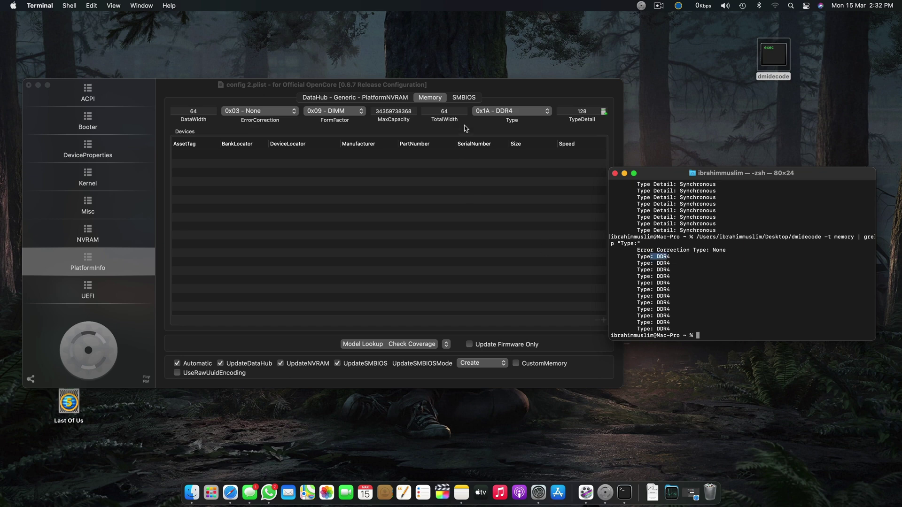
click(504, 115)
click(521, 116)
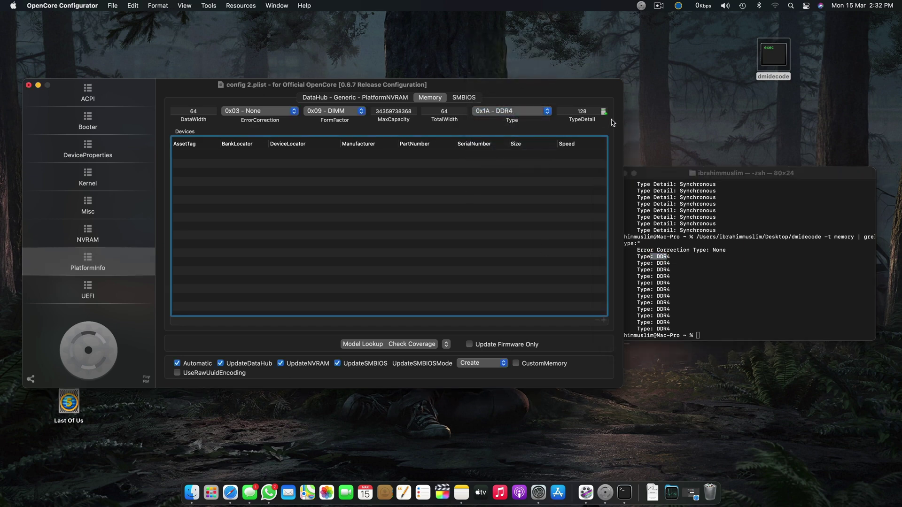
click(603, 113)
click(743, 285)
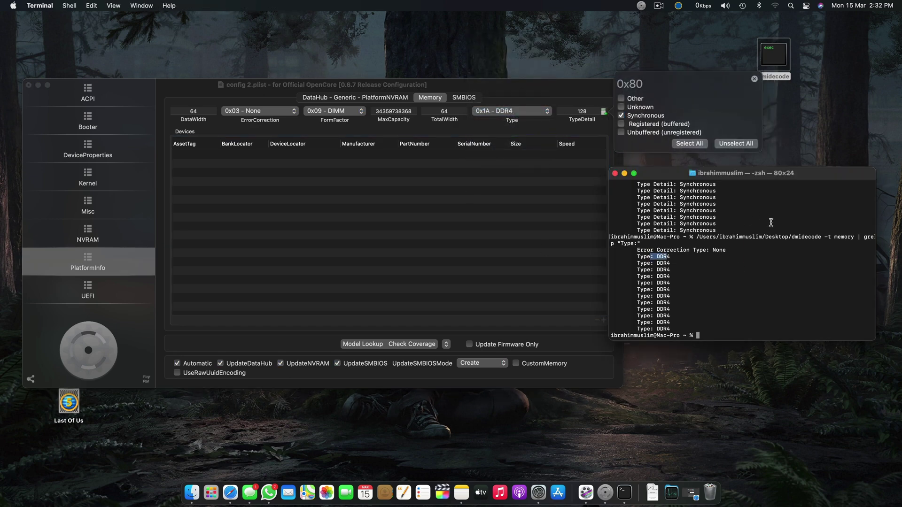
click(698, 211)
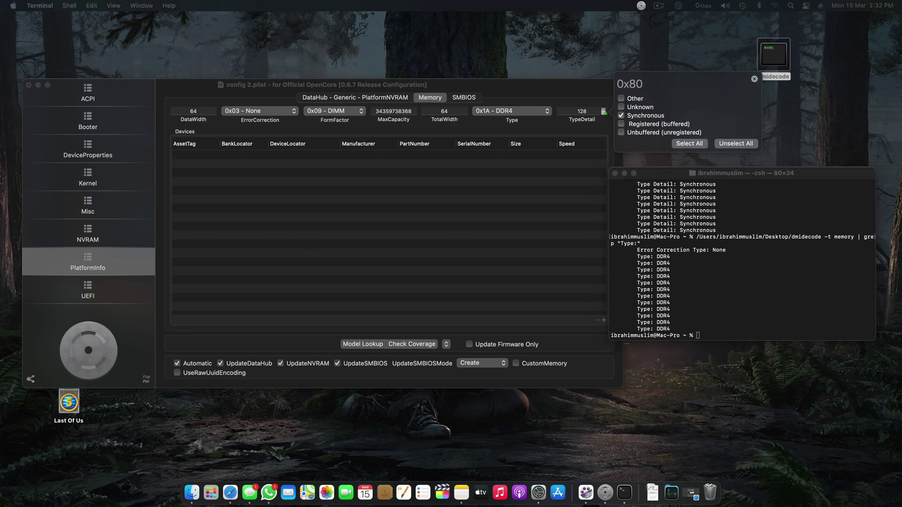
Copy the type detail query, close the TypeDetail options and run dmidecode with -t memory | grep "Type Detail:" again.
key(cmd+c)
click(767, 55)
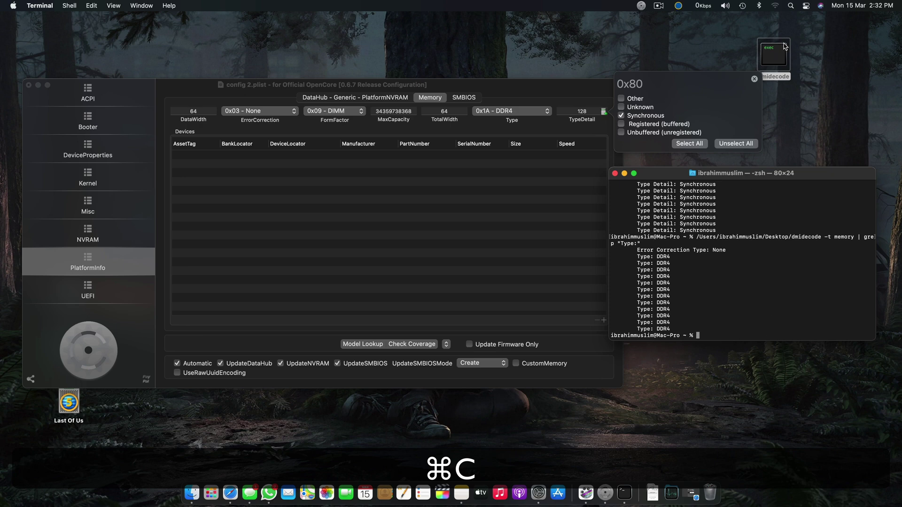
click(755, 79)
drag(771, 57, 813, 324)
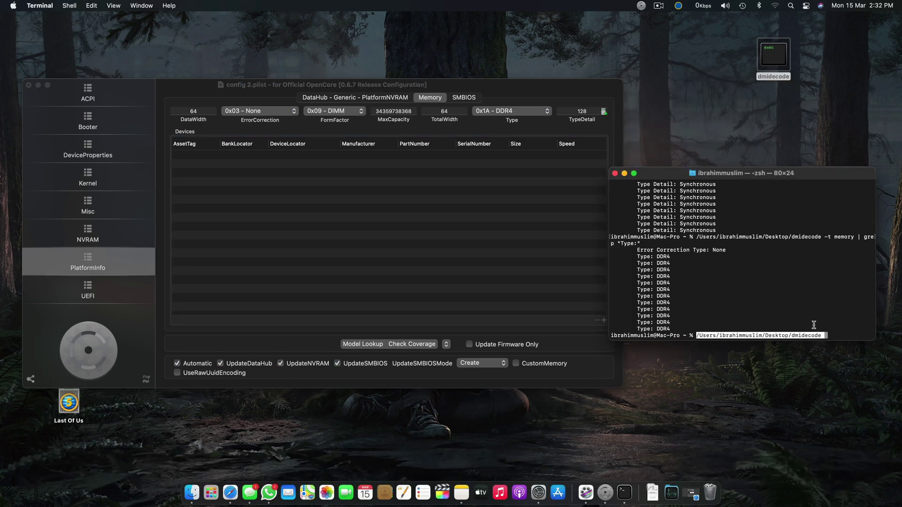
key(super+Right)
key(super+v)
key(Return)
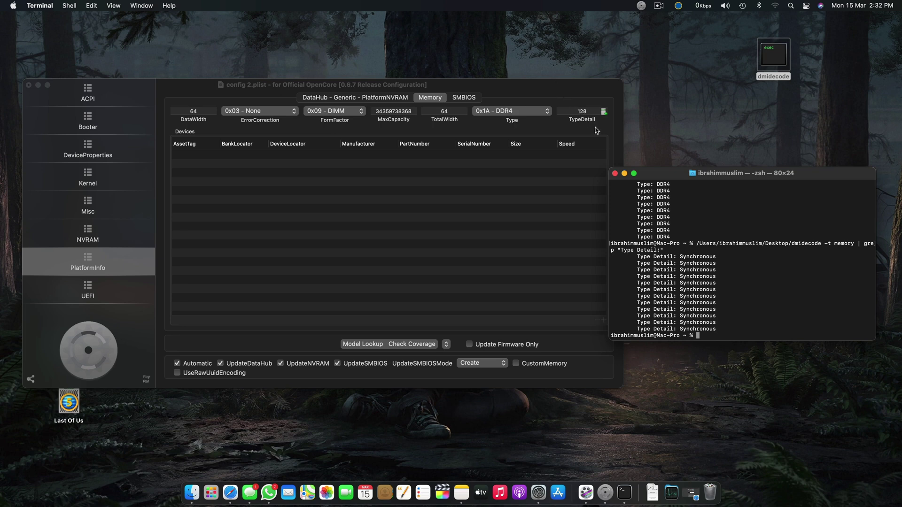
click(575, 130)
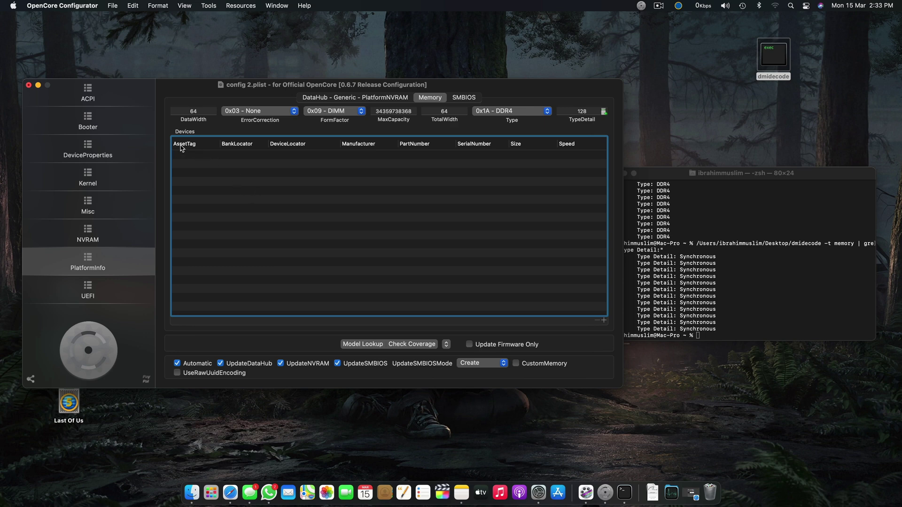
Copy the asset tag query and run dmidecode with -t memory | grep "Asset Tag:" in Terminal.
click(751, 288)
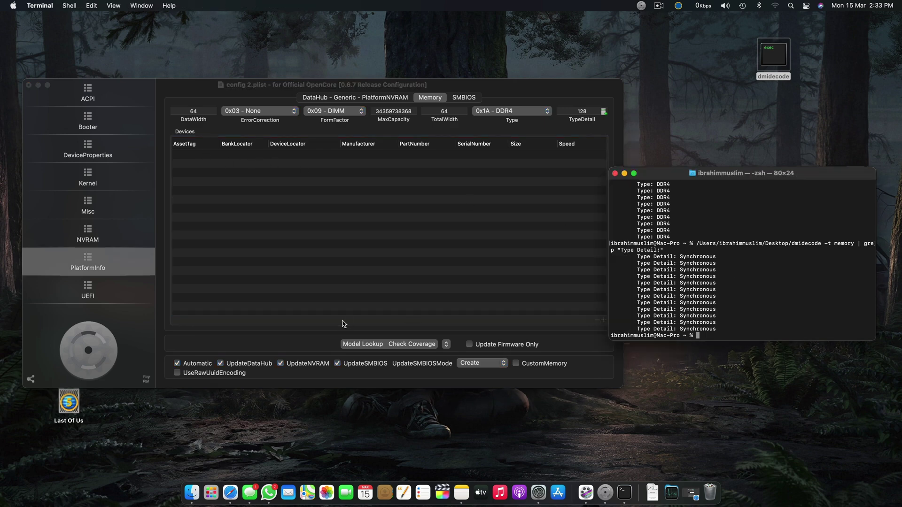
key(super+c)
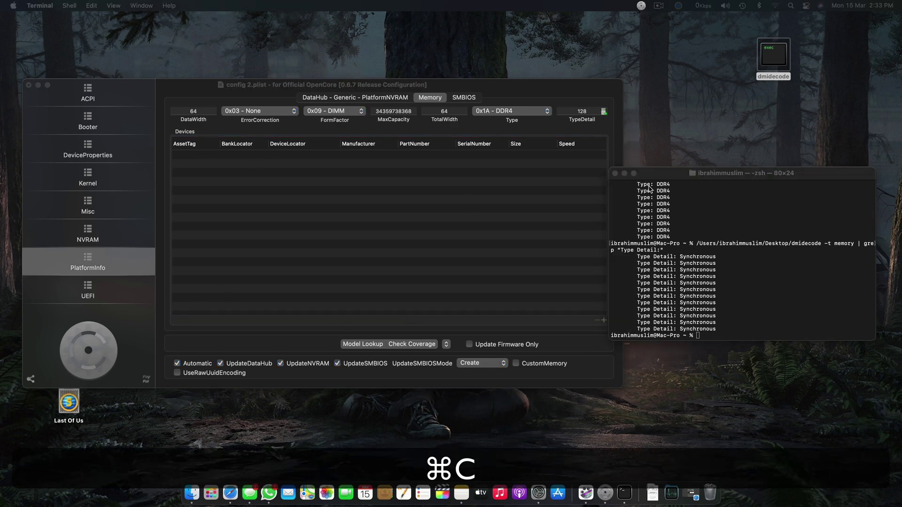
drag(779, 68, 787, 242)
key(Right)
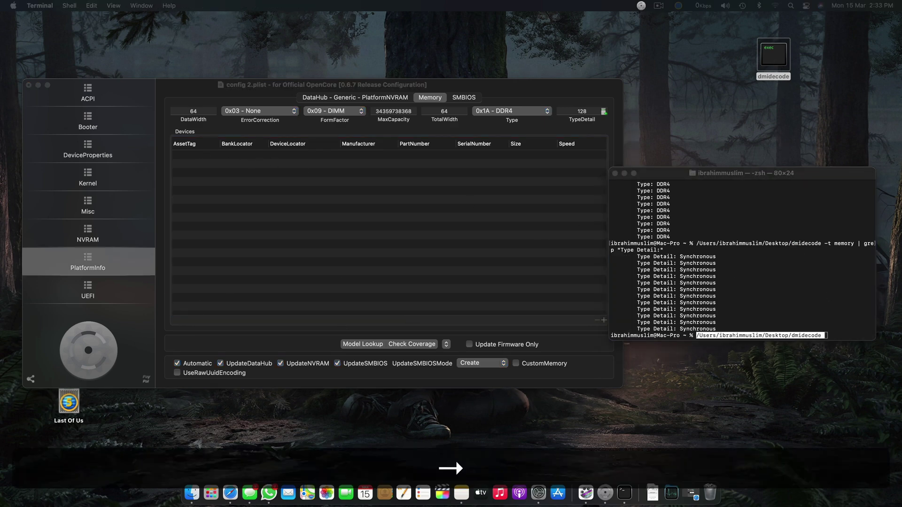
key(super+v)
key(super+Return)
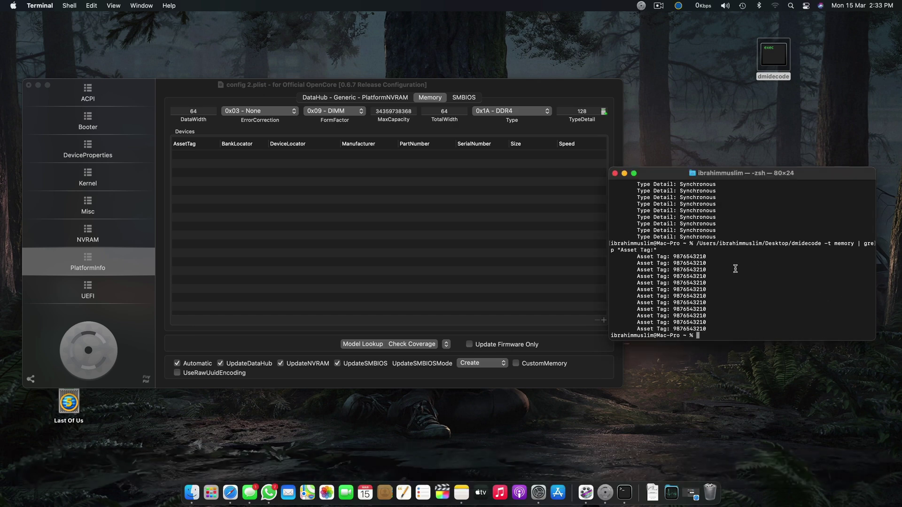
double_click(689, 256)
key(super+c)
click(604, 319)
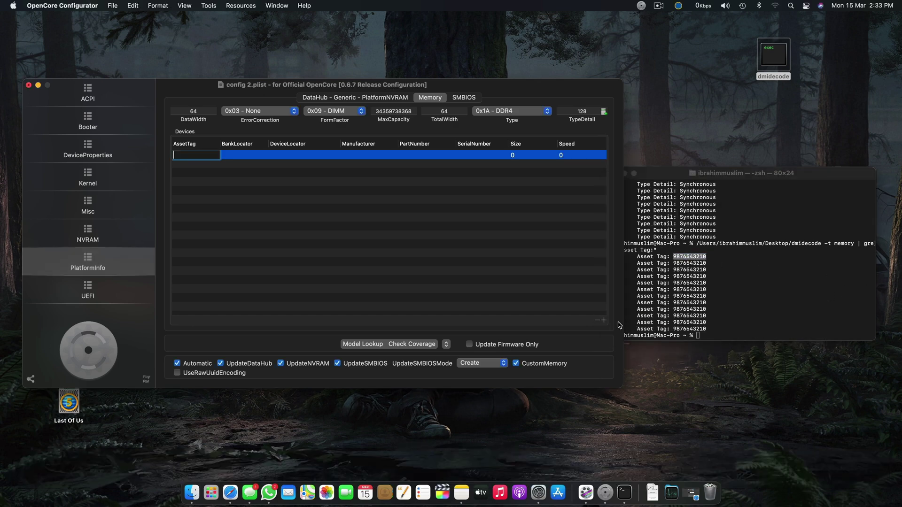
key(super+v)
key(Return)
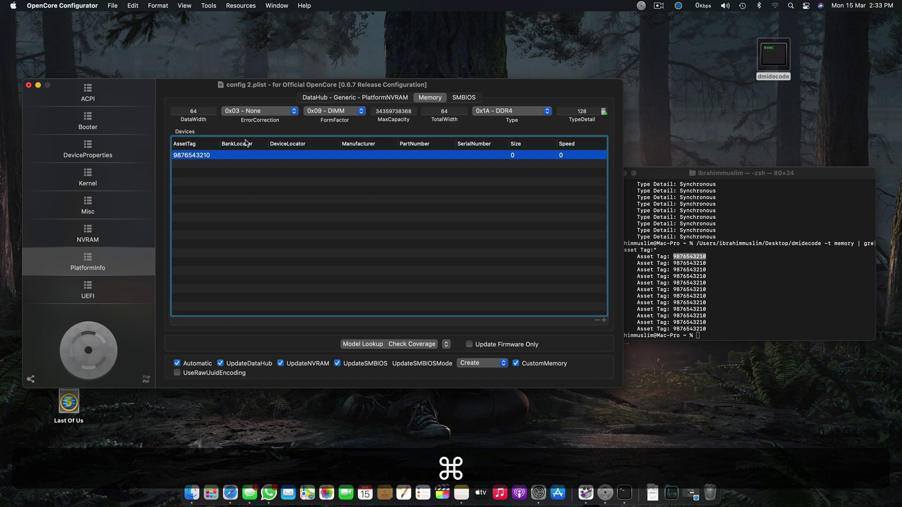
Copy the bank locator query and run dmidecode with -t memory | grep "Bank Locator:" in Terminal.
click(21, 228)
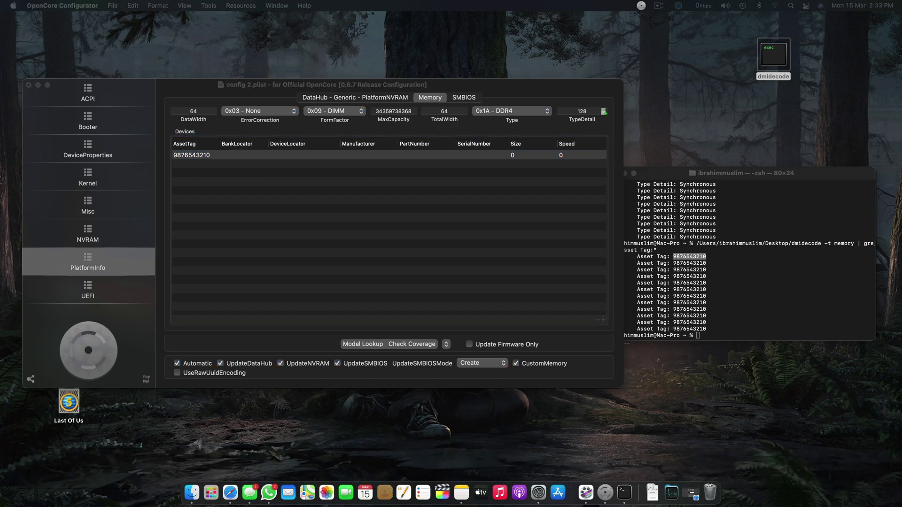
key(super+c)
click(805, 319)
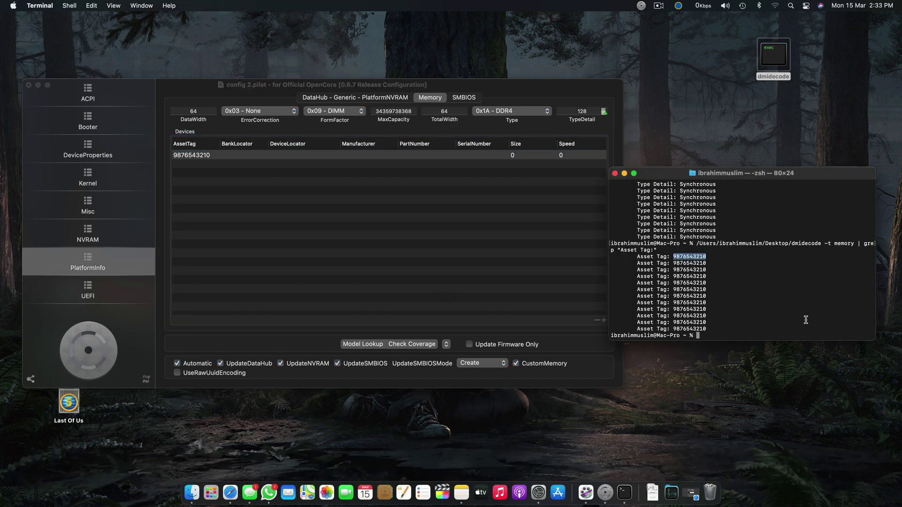
key(Up)
key(Down)
drag(767, 39, 719, 238)
key(super+v)
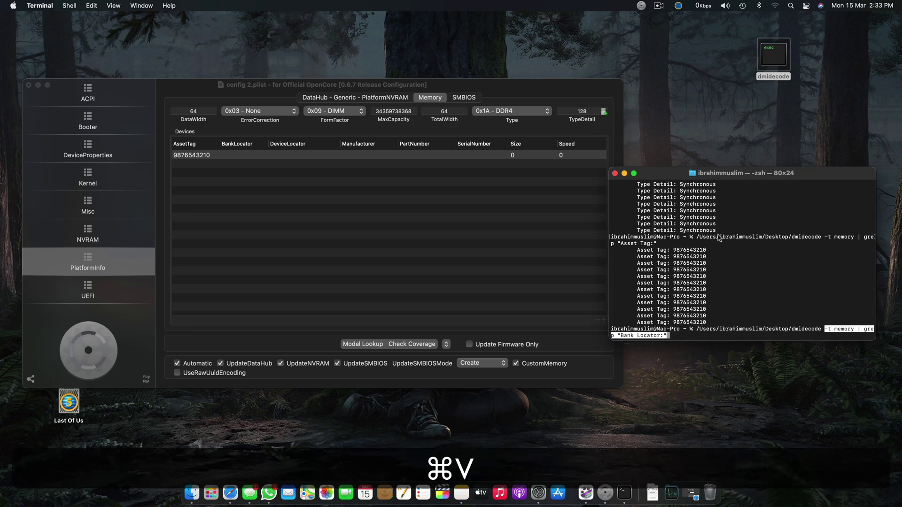
key(Return)
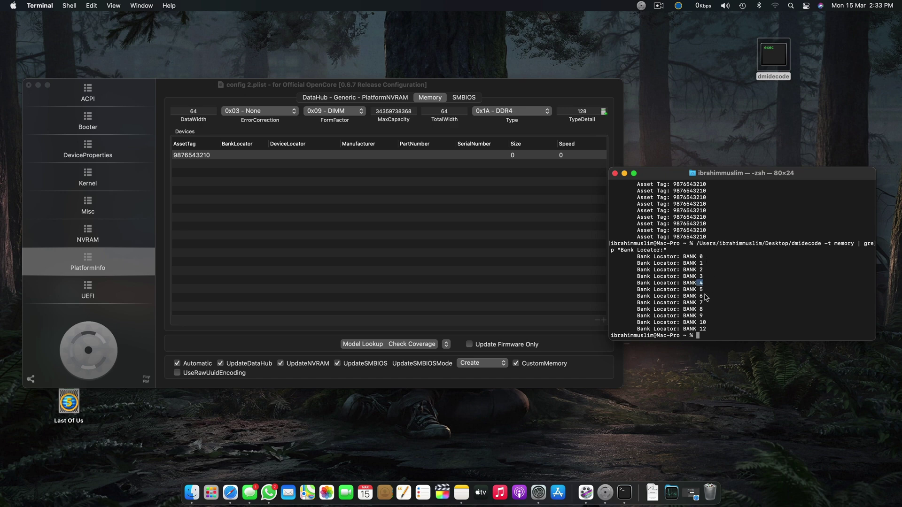
Set the BankLocator of the memory device in config 2.plist to BANK 0.
drag(703, 302, 686, 303)
double_click(238, 155)
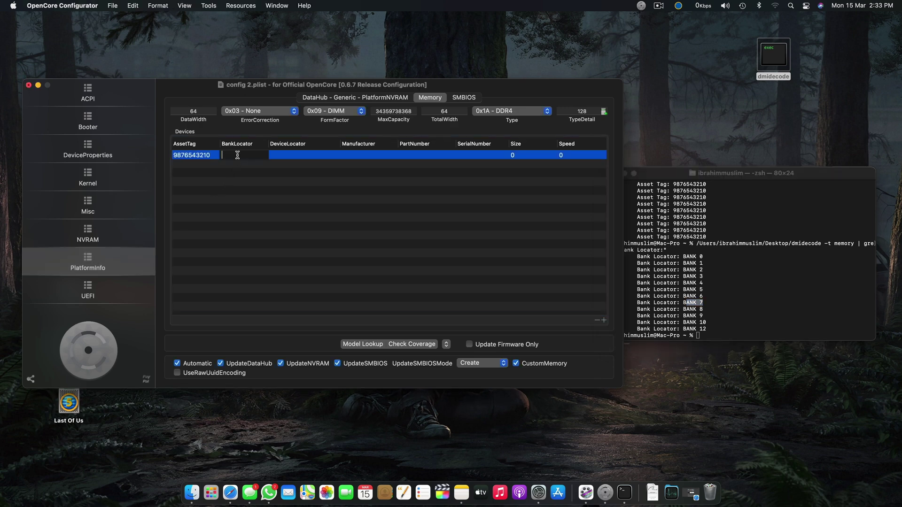
key(shift)
text(0)
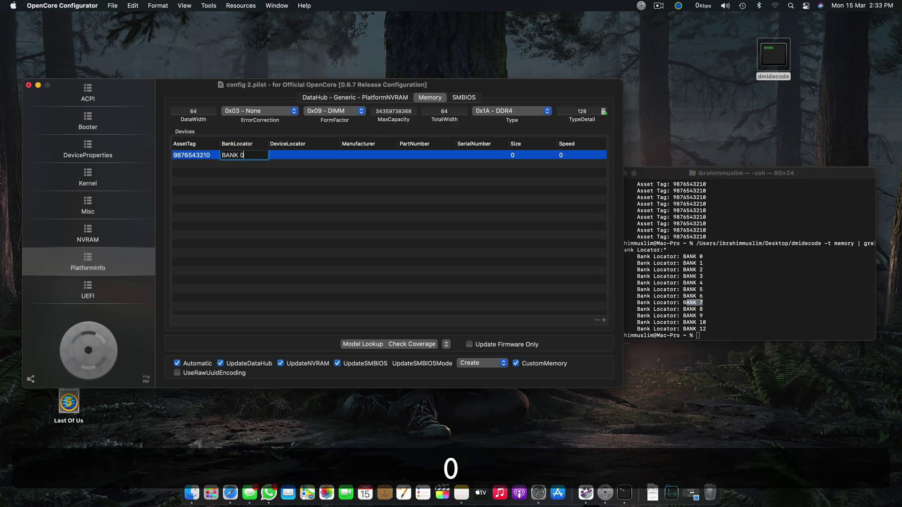
key(Return)
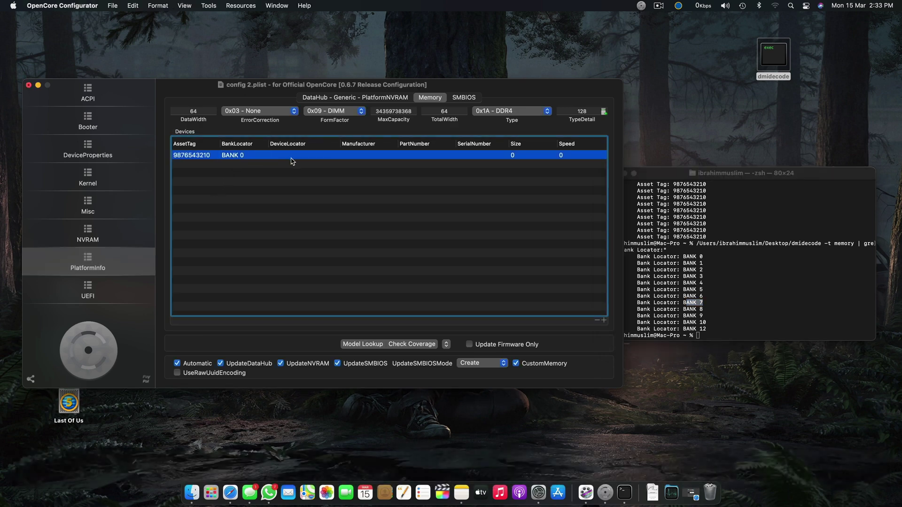
Open the memory device's DeviceLocator for editing, then copy the locator query and run it with dmidecode in Terminal.
double_click(304, 155)
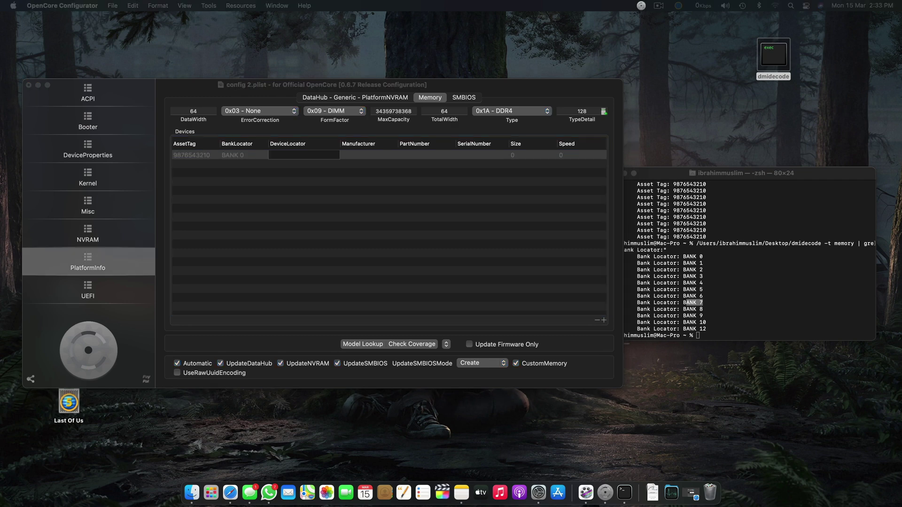
key(super+c)
click(801, 295)
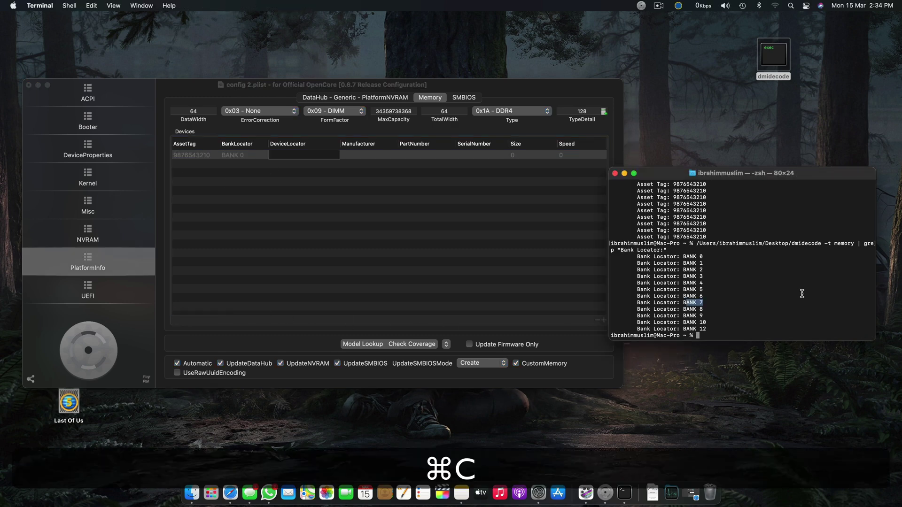
drag(763, 61, 773, 213)
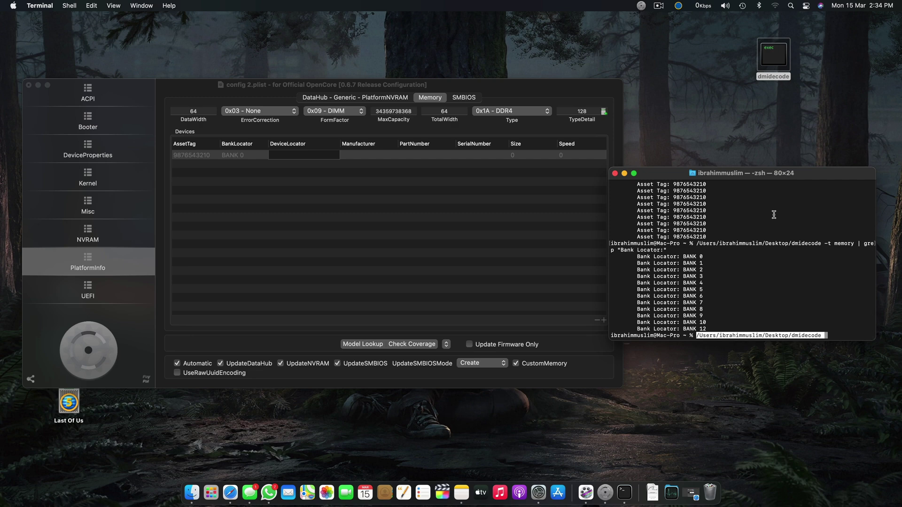
key(super+v)
key(Return)
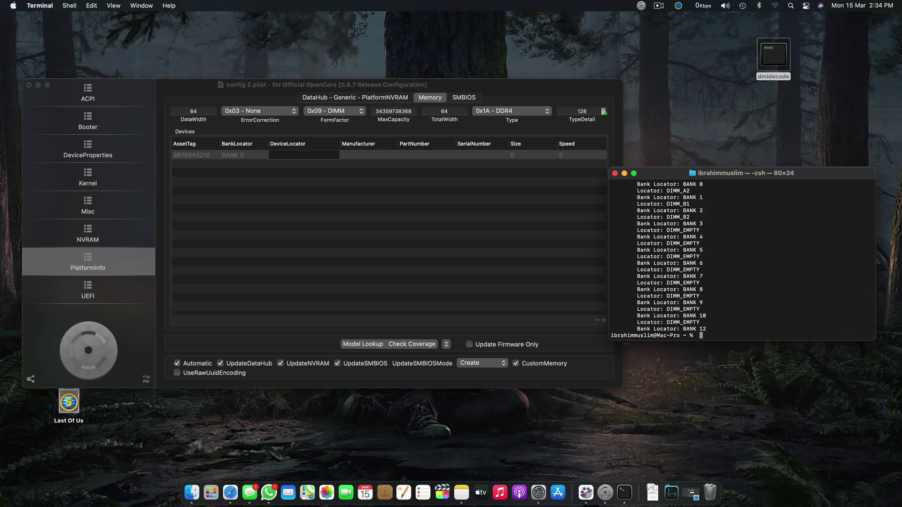
Set the DeviceLocator of the memory device in config 2.plist to DIMM_A1, copied from the Terminal output.
scroll(767, 226, up, 2)
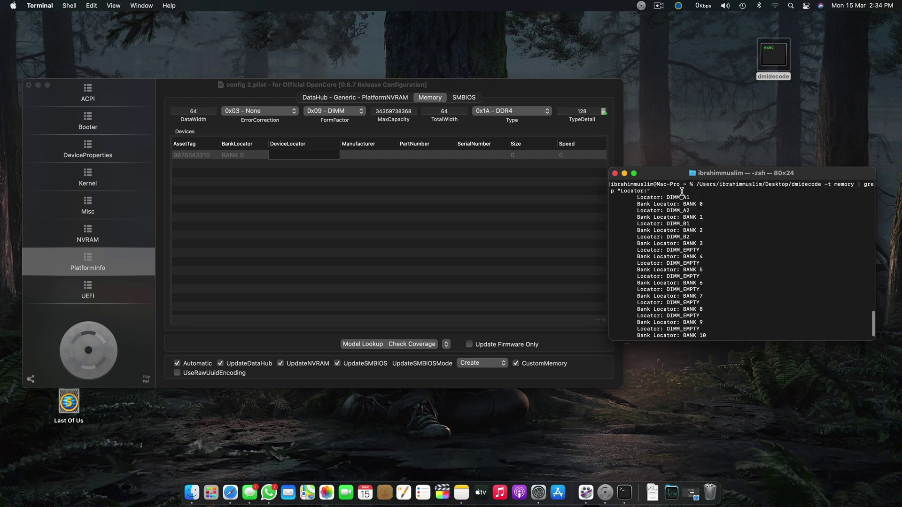
drag(695, 197, 670, 198)
drag(691, 197, 671, 198)
key(cmd+c)
double_click(287, 156)
key(cmd+v)
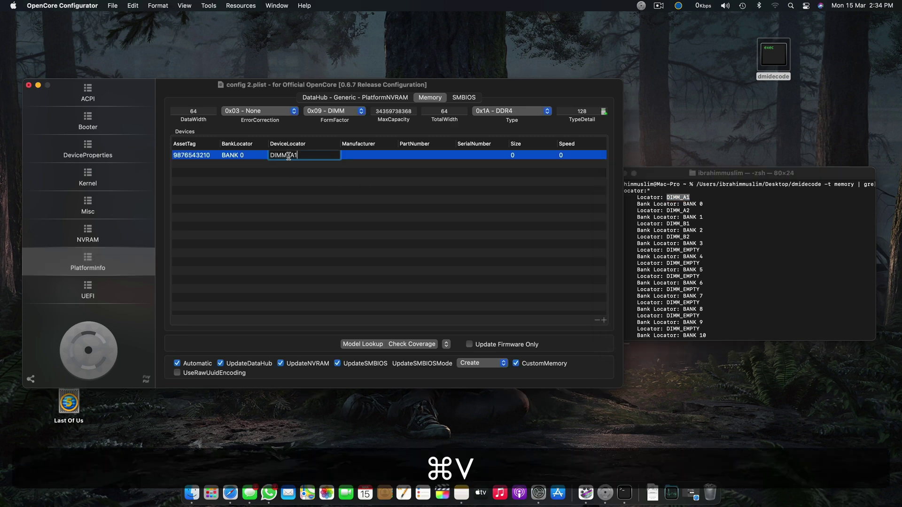
click(370, 173)
click(247, 156)
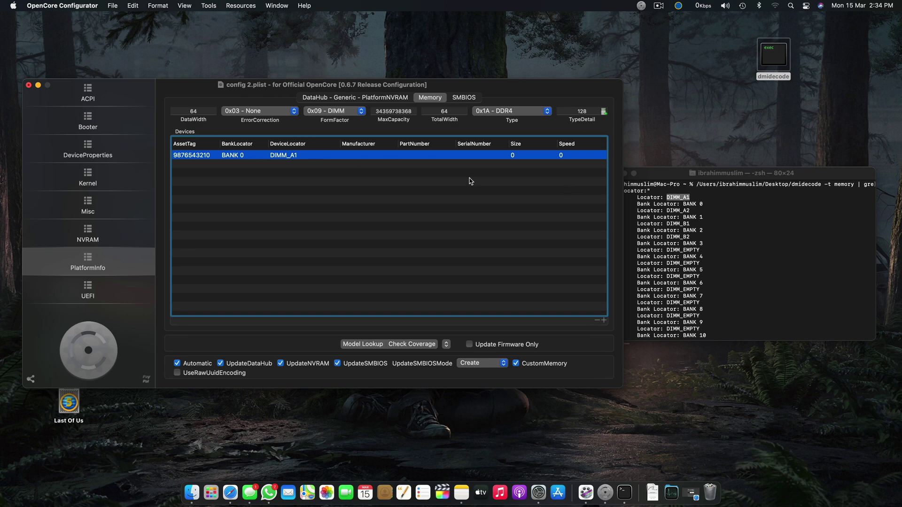
Open the memory device's Manufacturer for editing, then copy the manufacturer query and run dmidecode with -t memory | grep "Manufacturer:" in Terminal.
double_click(361, 156)
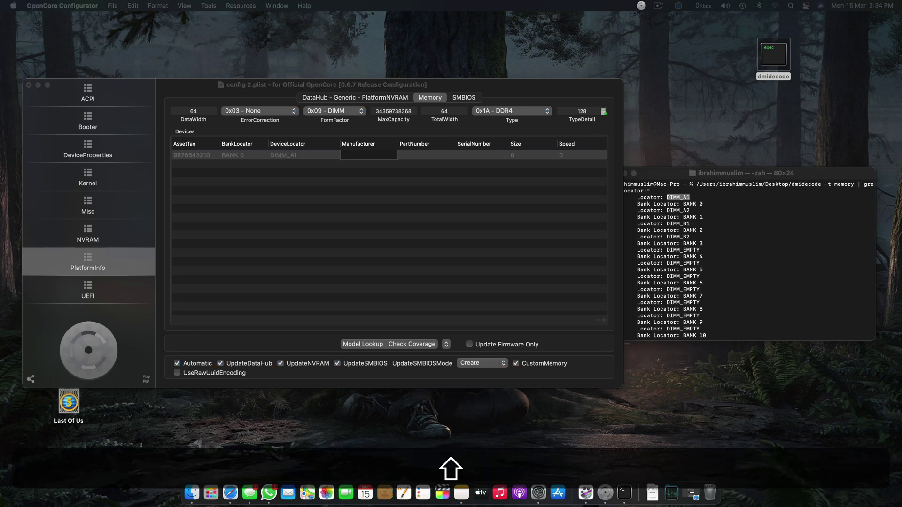
key(shift+super+c)
click(693, 332)
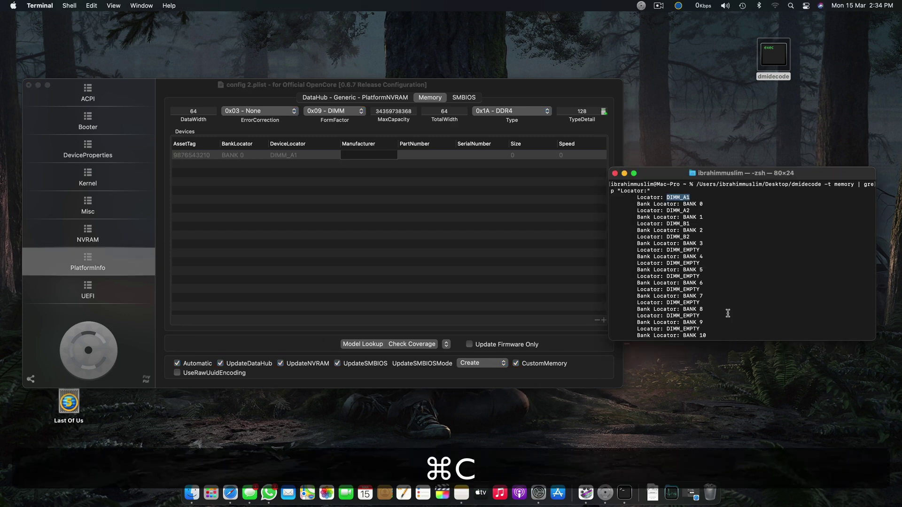
drag(773, 56, 766, 218)
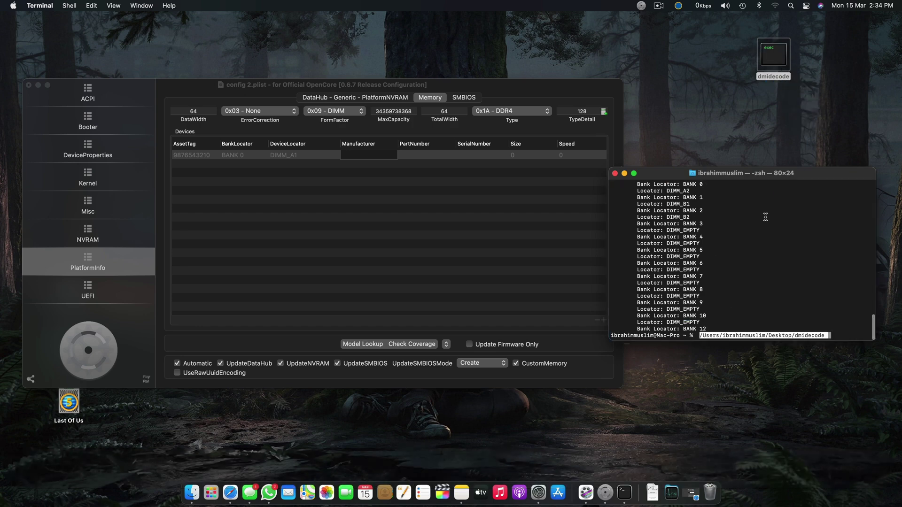
key(Right)
key(super+v)
key(super+Return)
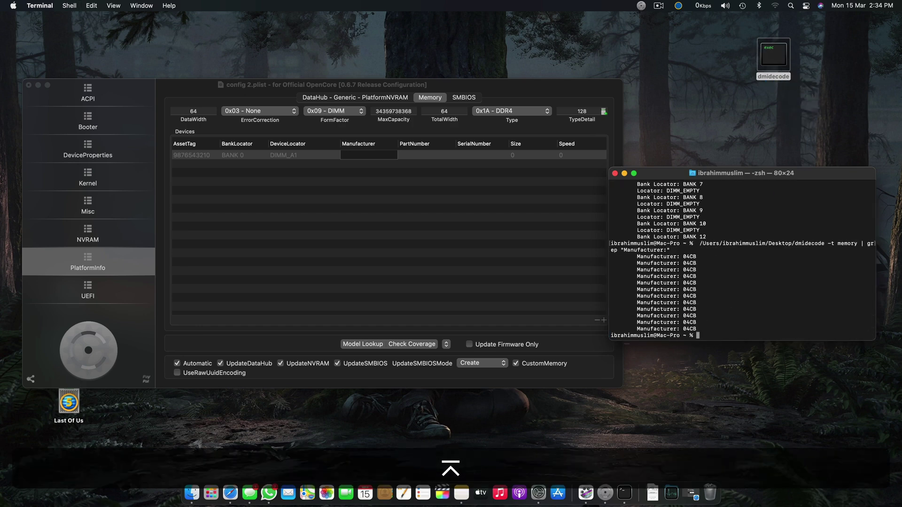
Set the Manufacturer of the memory device in config 2.plist to 04CB, copied from the Terminal output.
double_click(689, 257)
key(super+c)
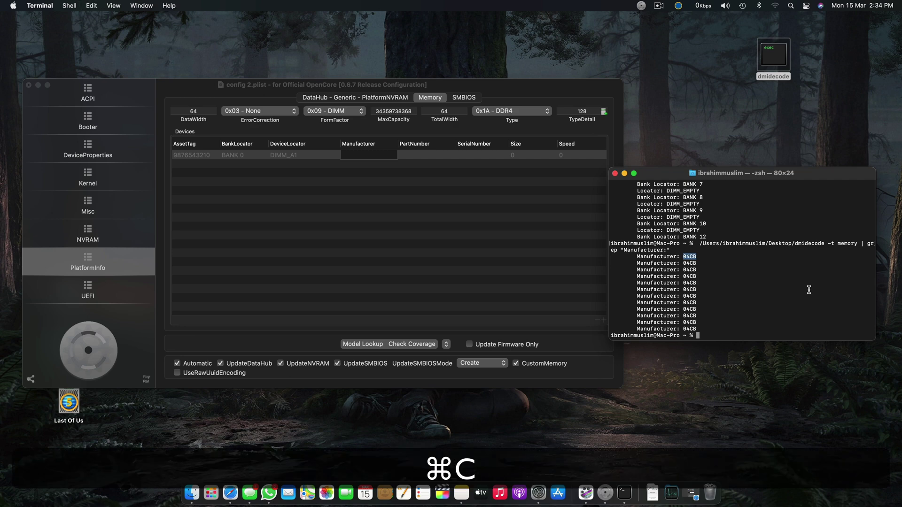
double_click(369, 155)
key(super+v)
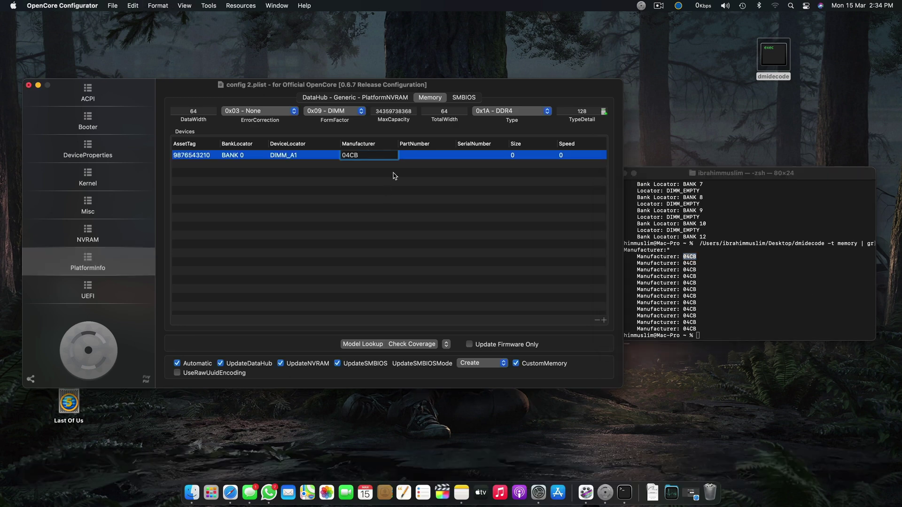
click(425, 156)
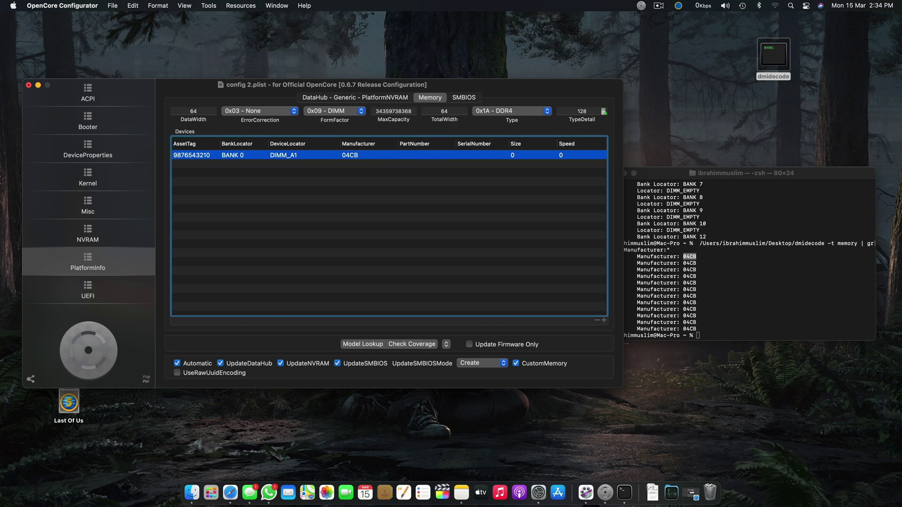
Copy the part number query and run dmidecode with -t memory | grep "Part Number:" in Terminal.
key(super+Tab)
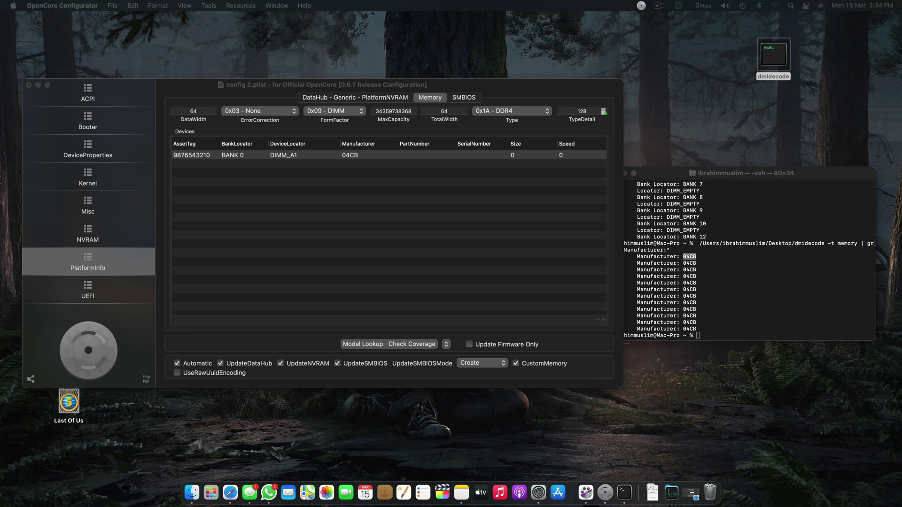
key(super+c)
click(777, 310)
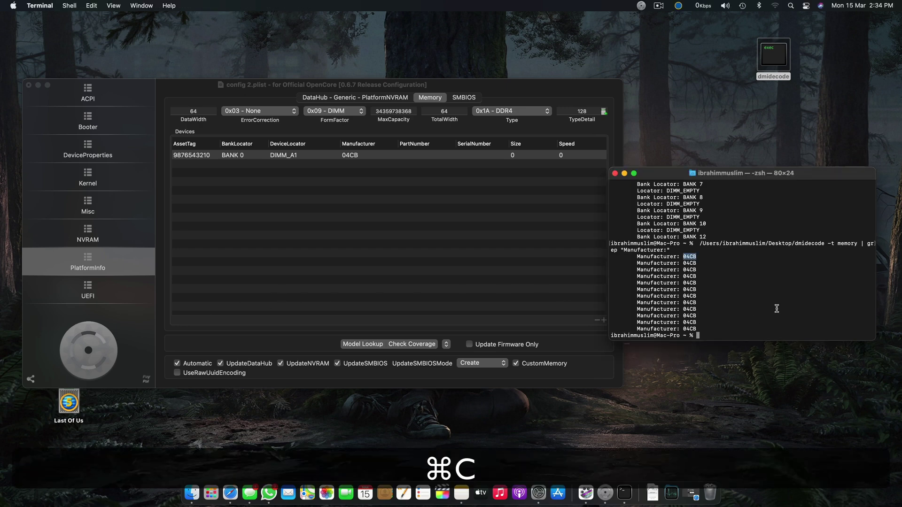
drag(786, 56, 788, 244)
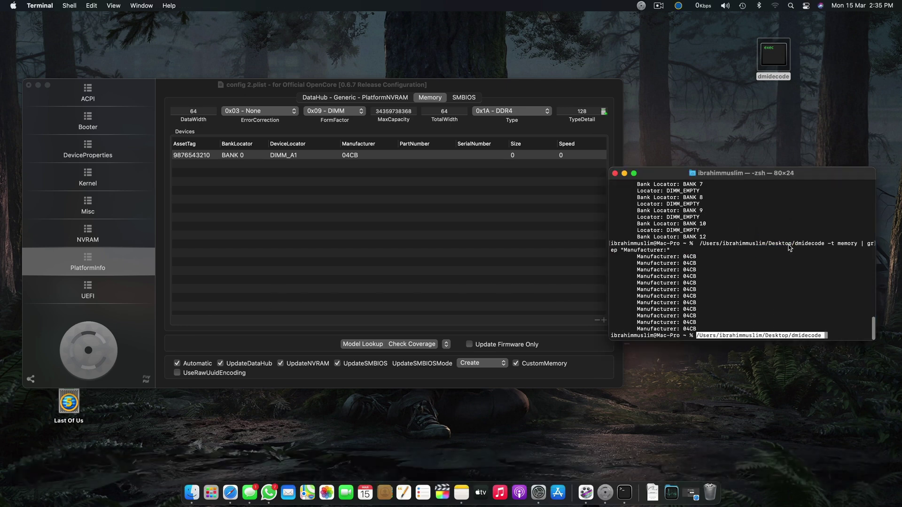
key(super+v)
key(Return)
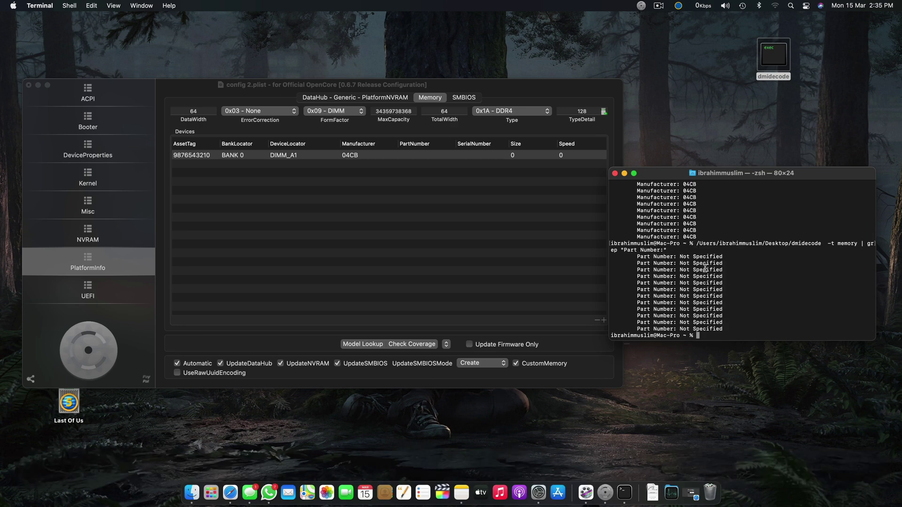
Set the PartNumber of the memory device to Not Specified from the Terminal output and remove its leading space.
click(417, 155)
click(746, 253)
drag(726, 257, 676, 257)
key(super+c)
double_click(409, 155)
key(super+v)
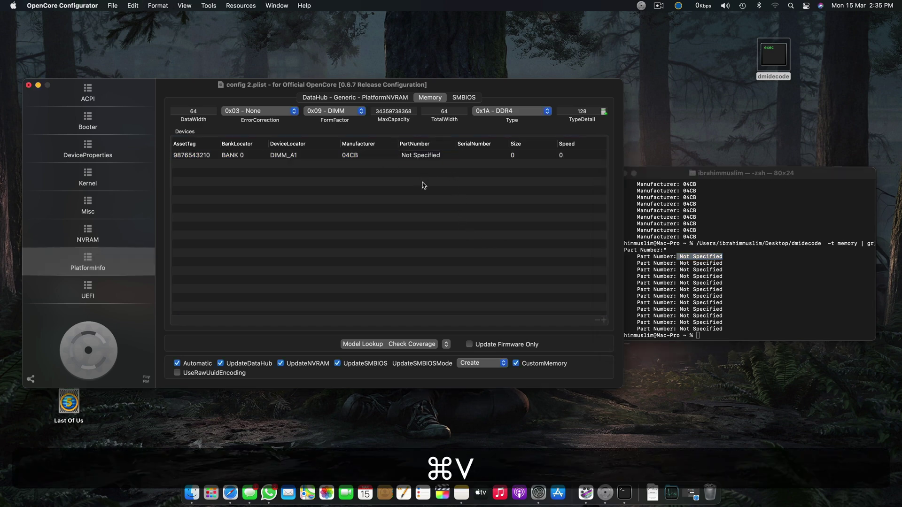
double_click(423, 156)
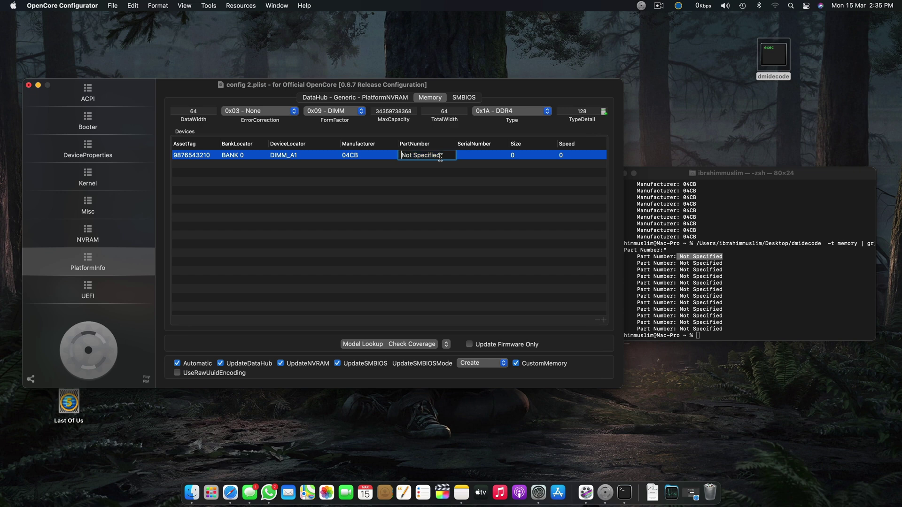
key(BackSpace)
click(470, 168)
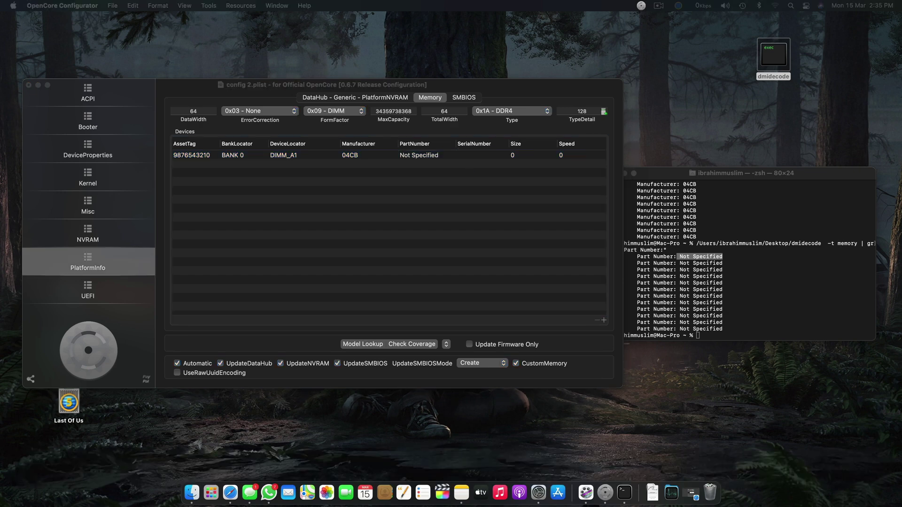
Try to run dmidecode with the copied serial number query in Terminal.
key(super+c)
drag(773, 54, 765, 278)
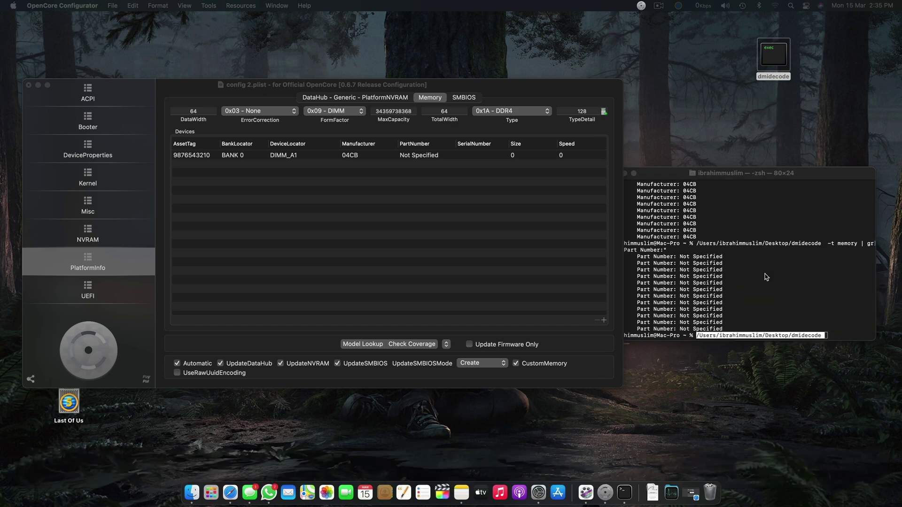
key(Right)
key(super+Right)
click(766, 276)
key(Right)
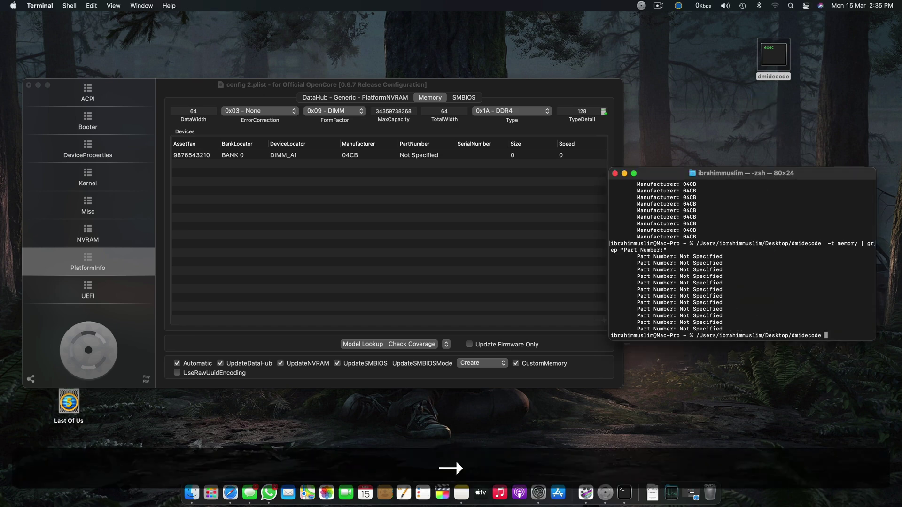
key(super+v)
key(Return)
key(Return)
key(Up)
key(Return)
key(Up)
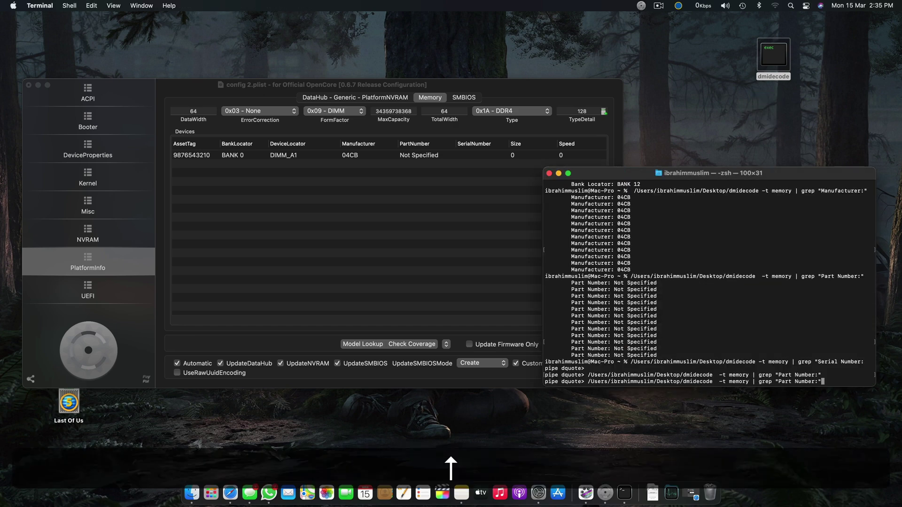
key(Down)
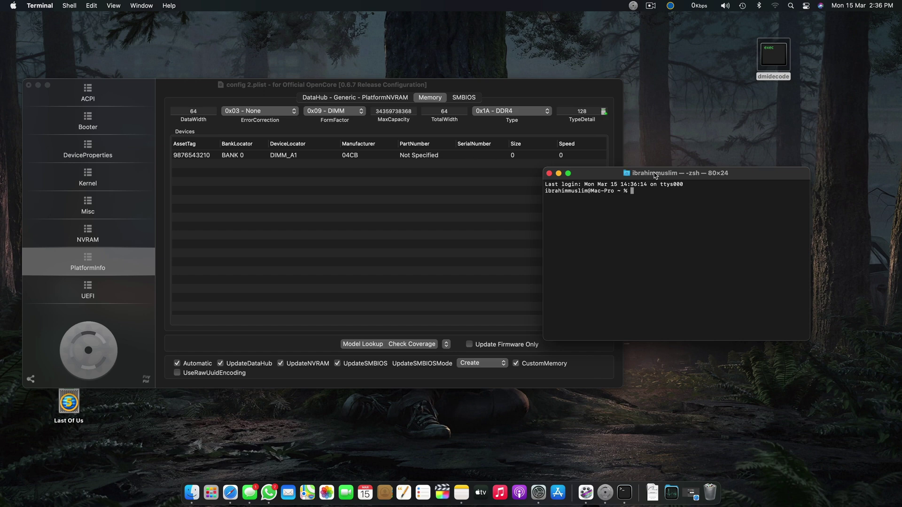
Run dmidecode with -t memory | grep "Serial Number:" in the new Terminal window, moved aside and widened.
drag(655, 175, 712, 204)
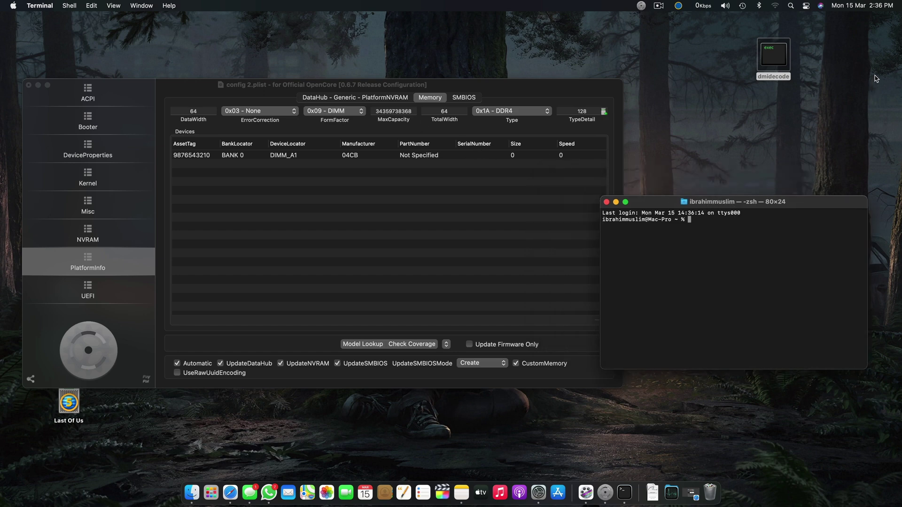
drag(772, 55, 791, 249)
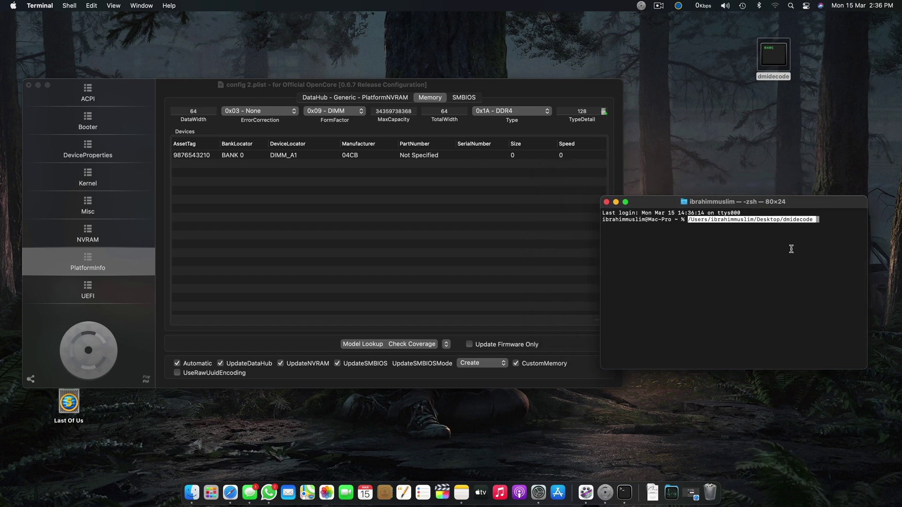
key(Right)
key(super+Right)
key(super+v)
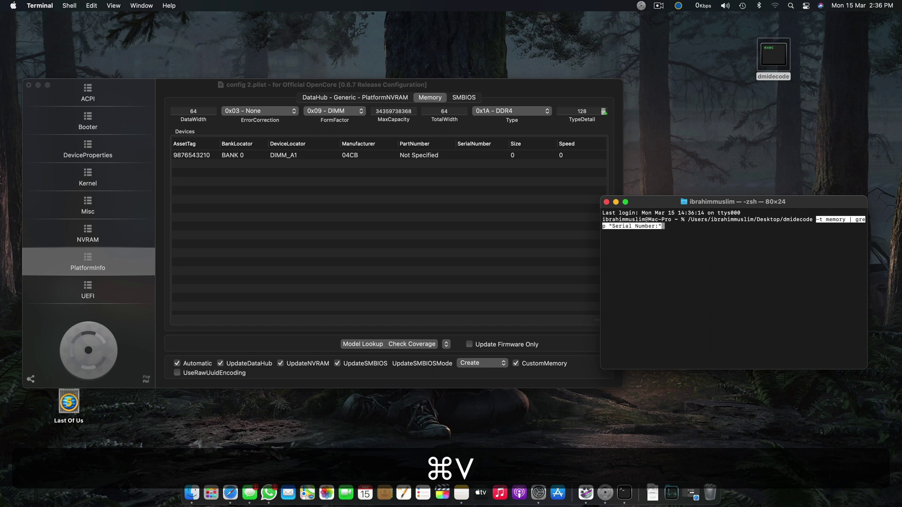
drag(601, 369, 505, 382)
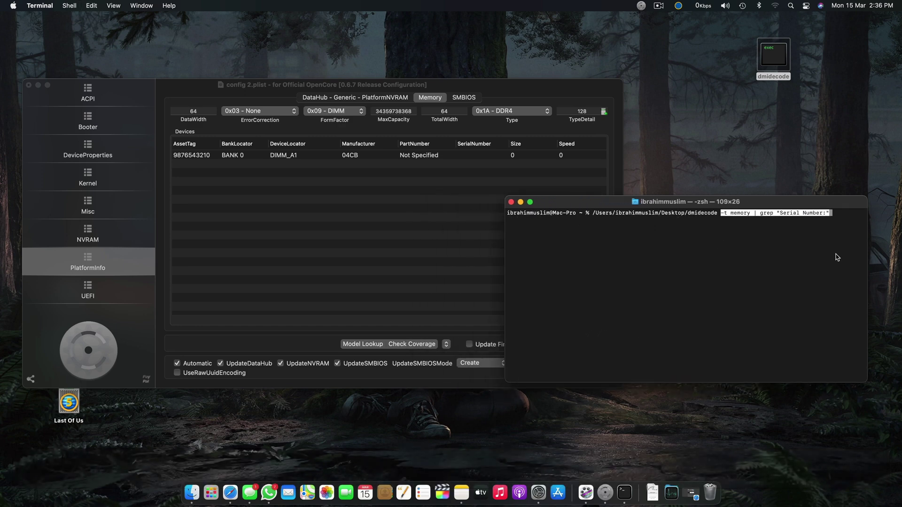
key(Return)
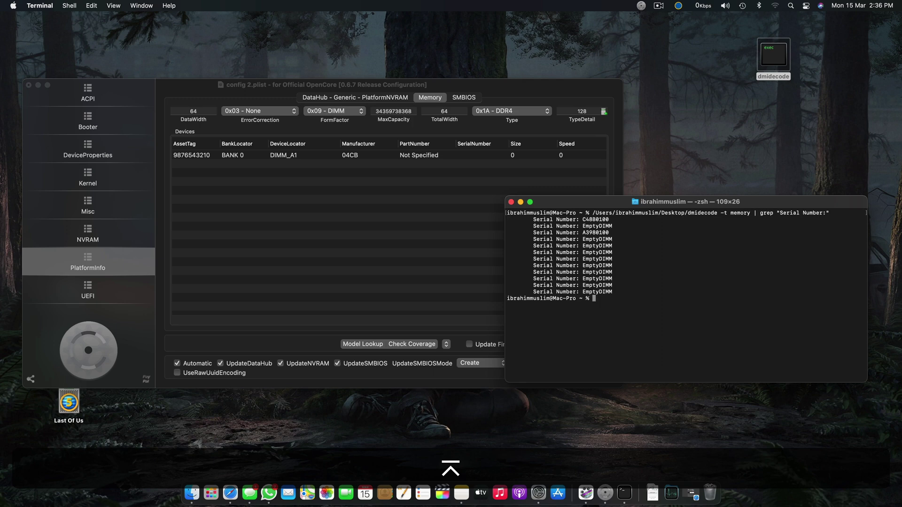
Set the SerialNumber of the memory device in config 2.plist to C48B0100, copied from the Terminal output.
double_click(597, 220)
key(super+c)
click(472, 154)
double_click(472, 155)
key(super+v)
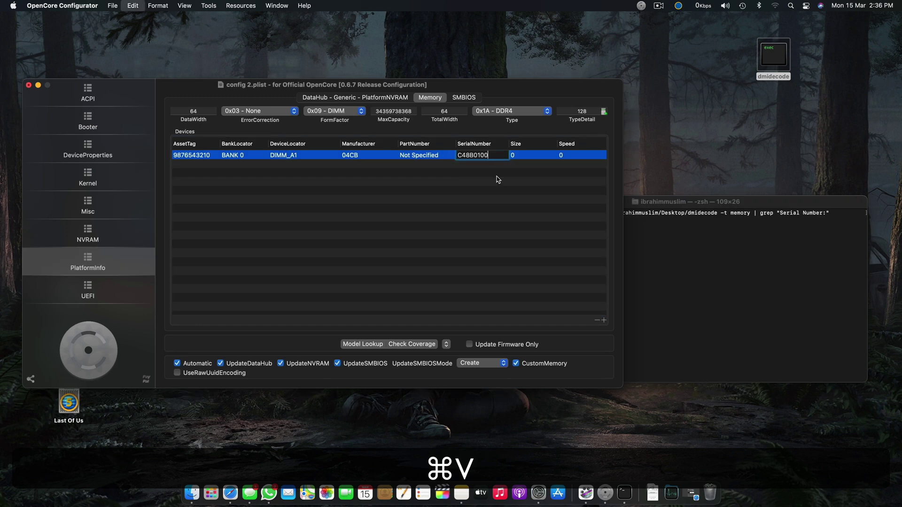
click(586, 227)
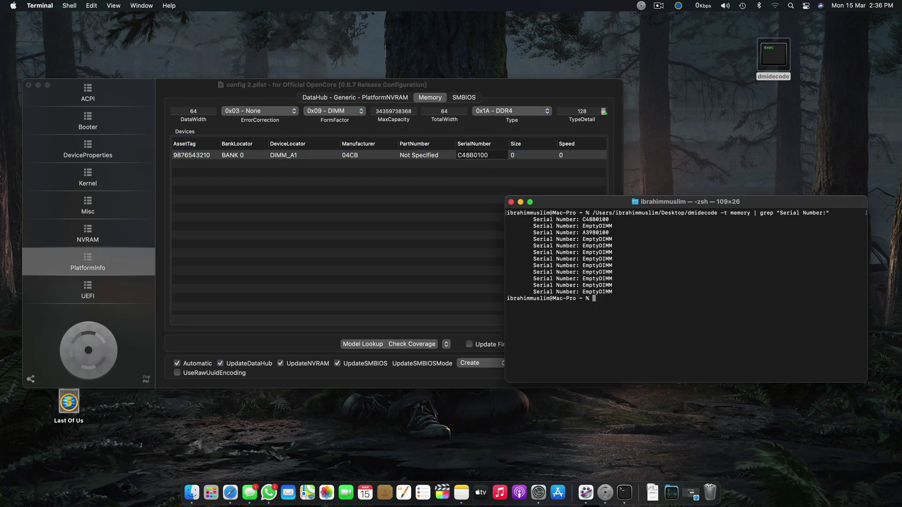
Copy the size query, run dmidecode with -t memory | grep "Size:" in Terminal, and locate the installed modules' sizes in the output.
key(super+c)
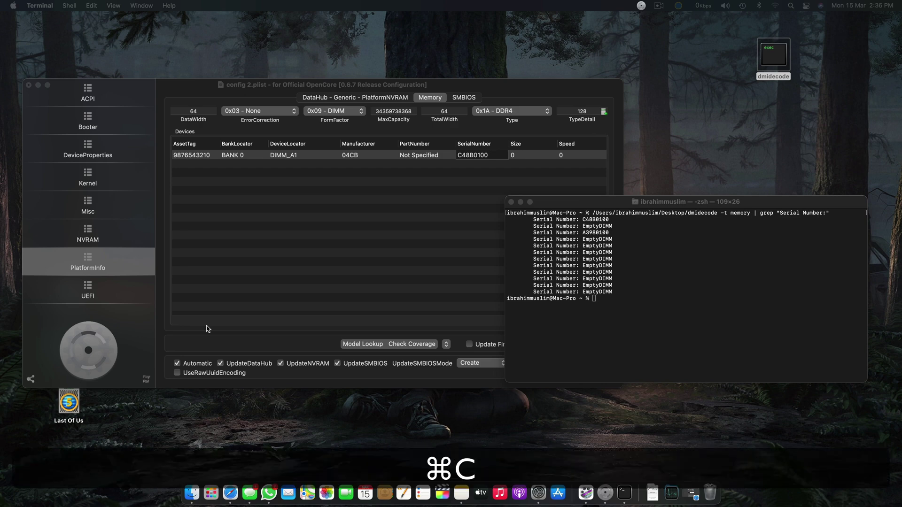
click(730, 308)
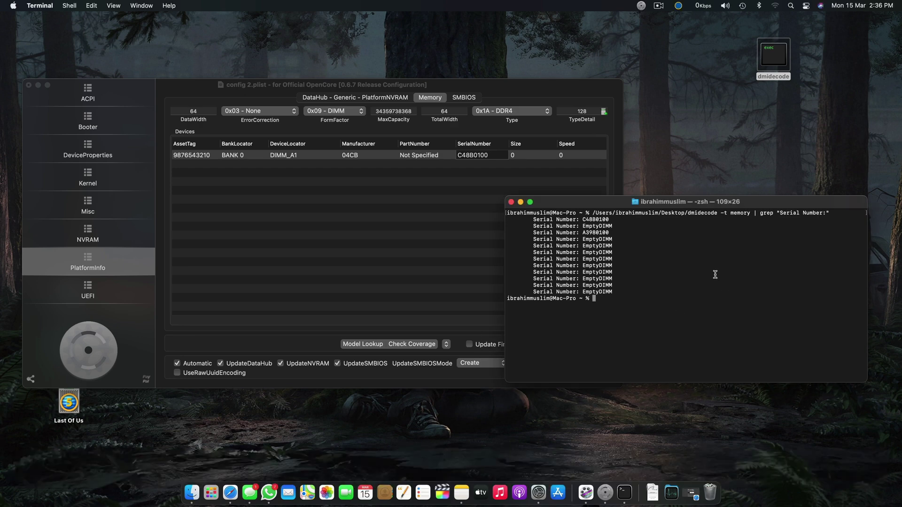
drag(779, 53, 759, 266)
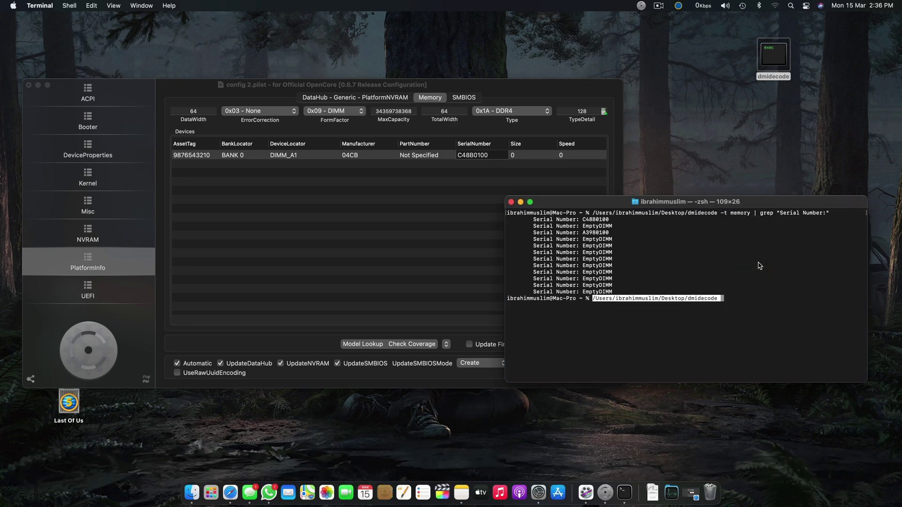
key(super+v)
key(super+Return)
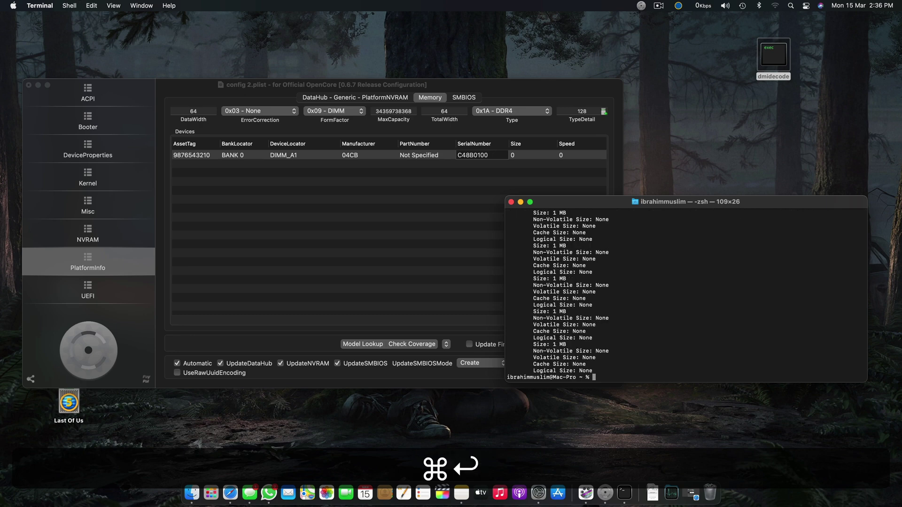
right_click(759, 264)
click(706, 261)
scroll(705, 261, up, 6)
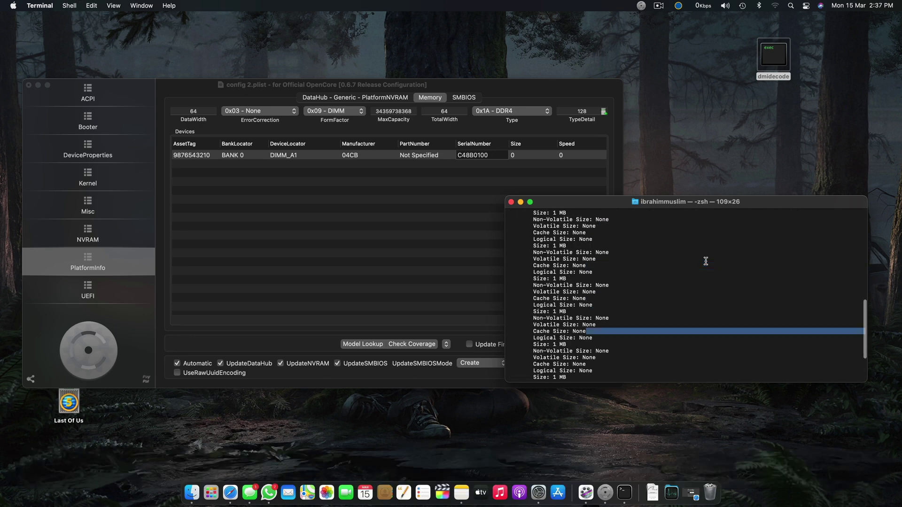
scroll(705, 261, up, 5)
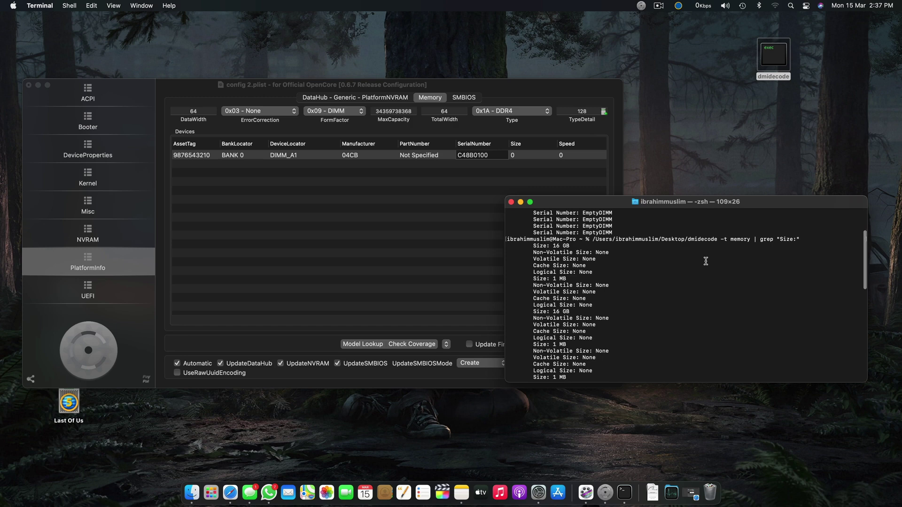
drag(569, 246, 507, 246)
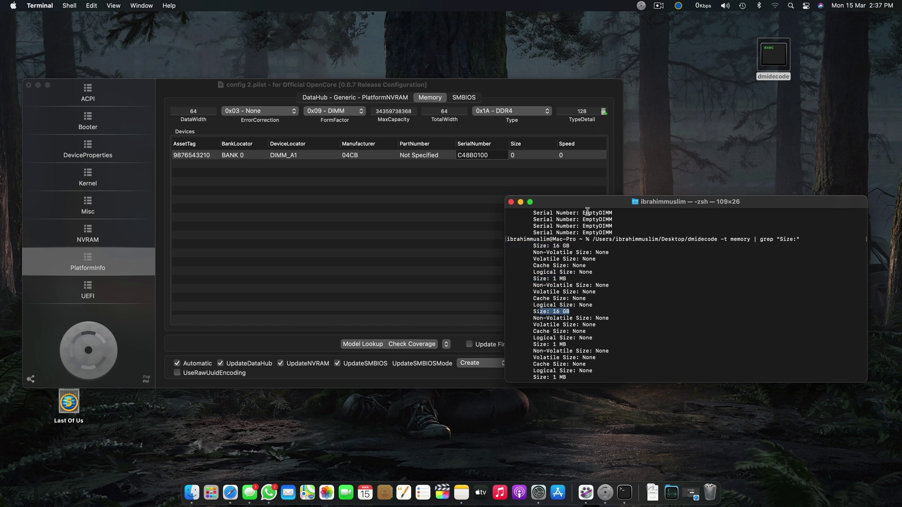
Calculate 1024*16 and set the Size of the memory device in config 2.plist to 16384.
click(537, 156)
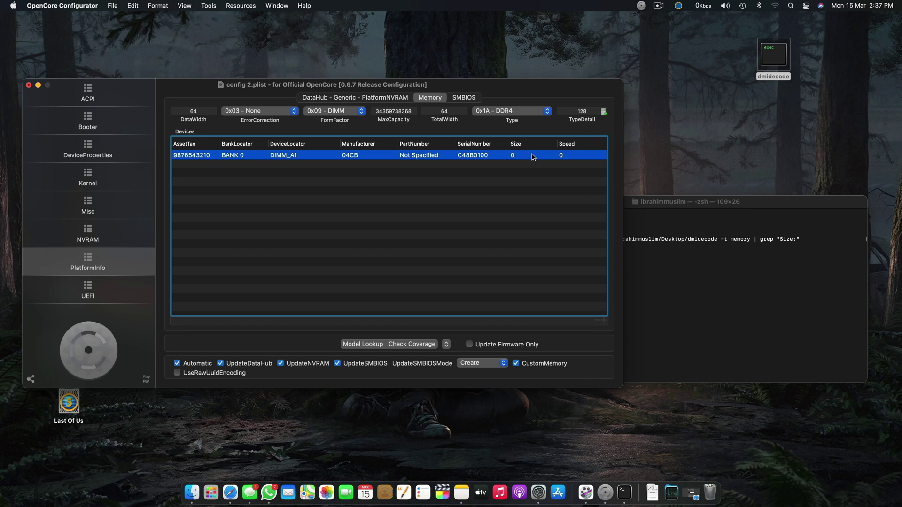
double_click(528, 156)
text(16)
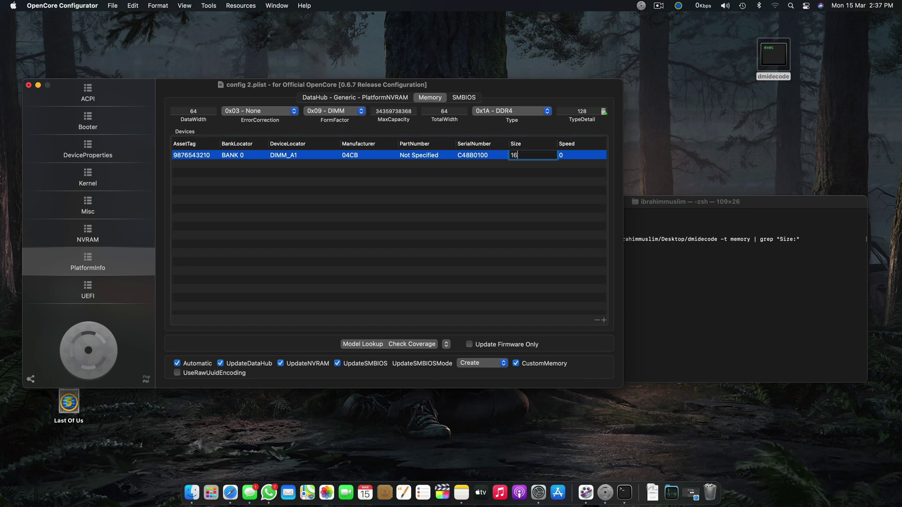
key(super+space)
text(1024)
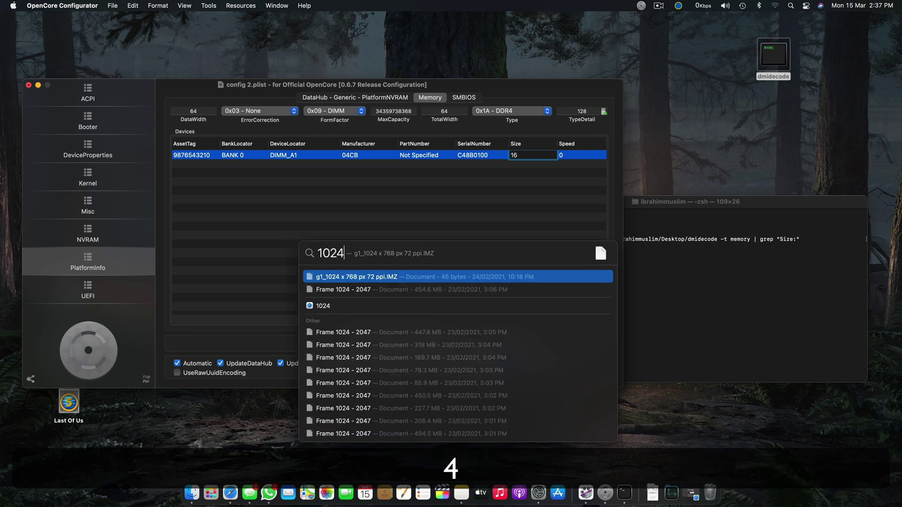
text(*16)
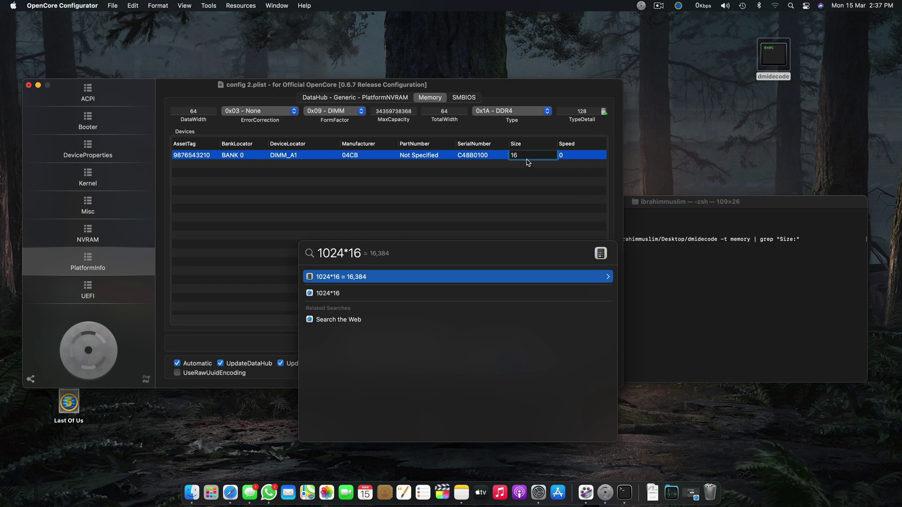
click(548, 156)
text(384)
click(581, 156)
click(581, 155)
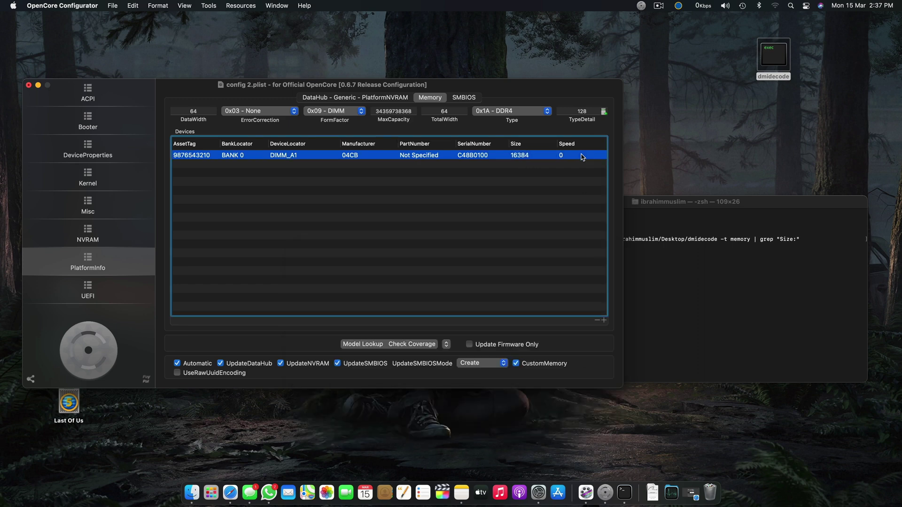
Copy the speed query and run dmidecode with -t memory | grep "Speed:" in Terminal.
double_click(562, 156)
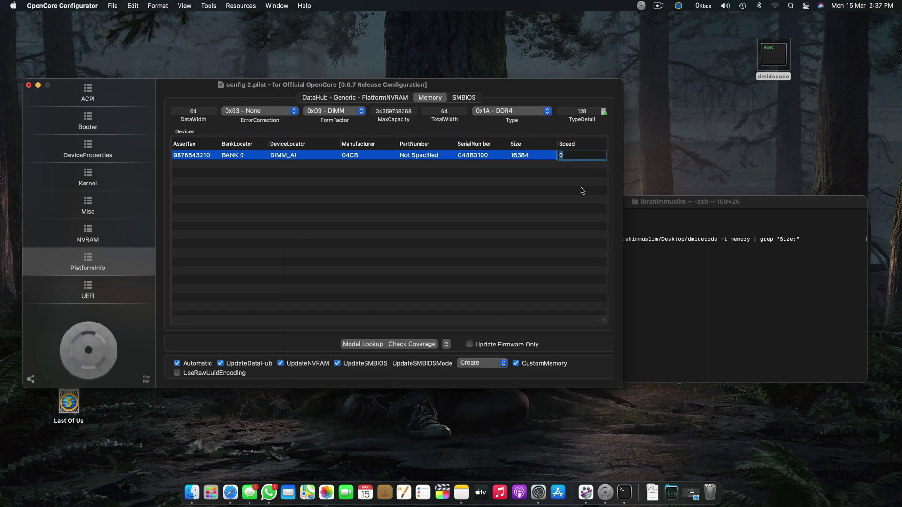
click(706, 297)
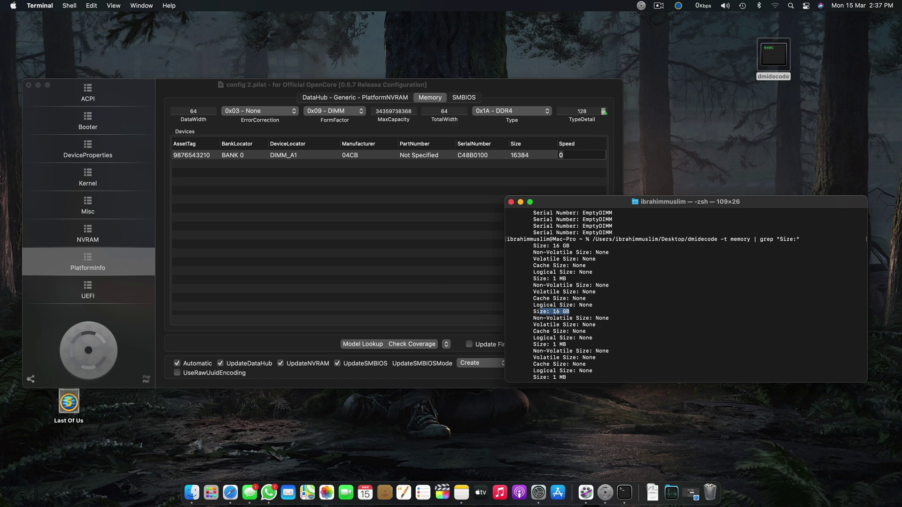
key(super+space)
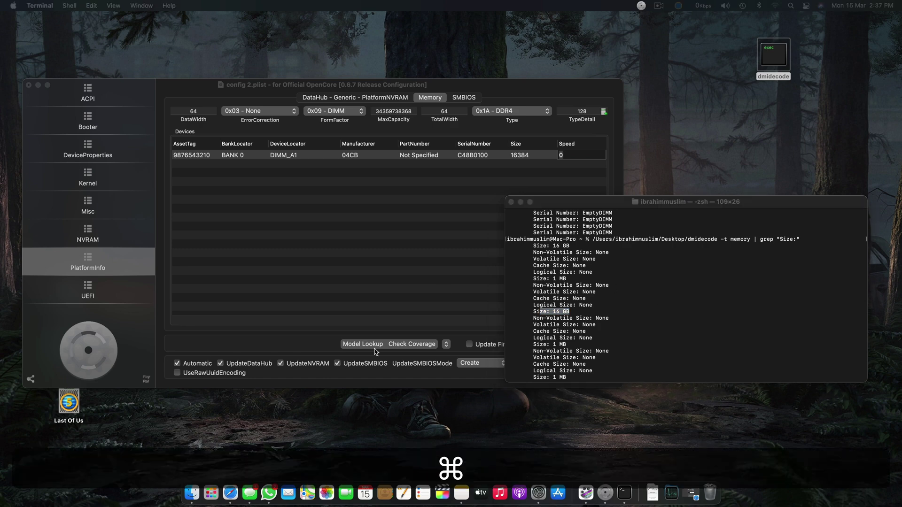
key(super+c)
drag(778, 287, 771, 273)
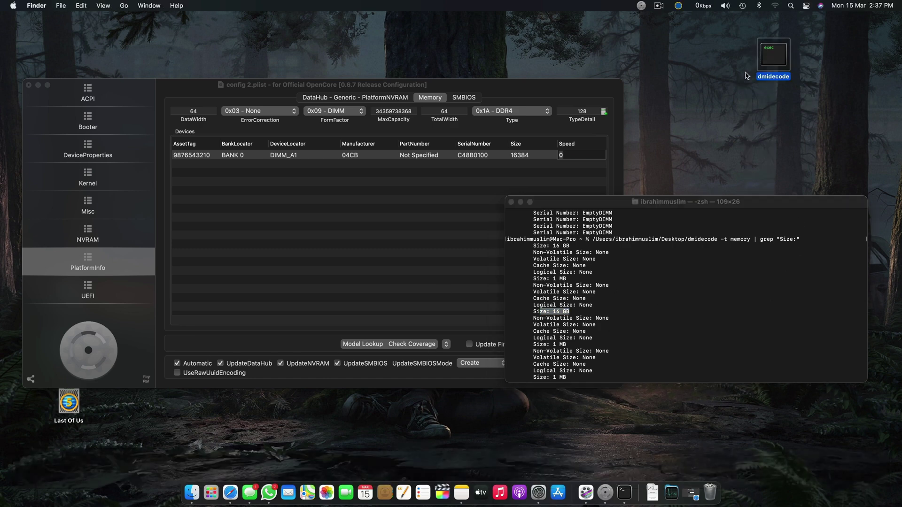
drag(775, 56, 766, 265)
key(Right)
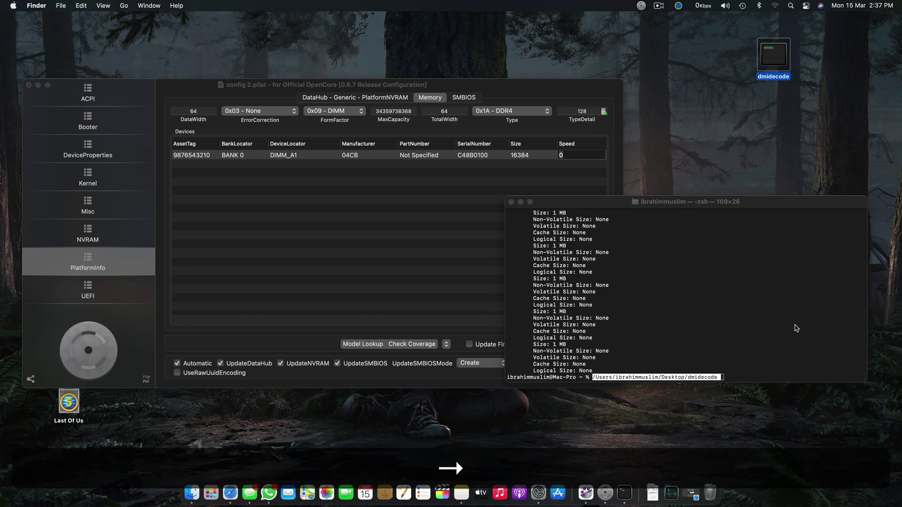
click(796, 328)
key(super+v)
key(Return)
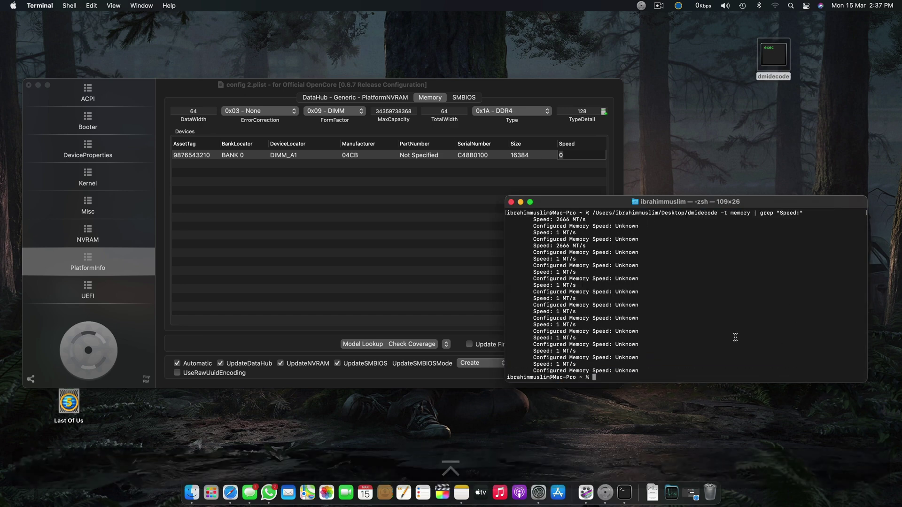
Set the Speed of the memory device in config 2.plist to 2666, copied from the Terminal output.
scroll(565, 250, up, 2)
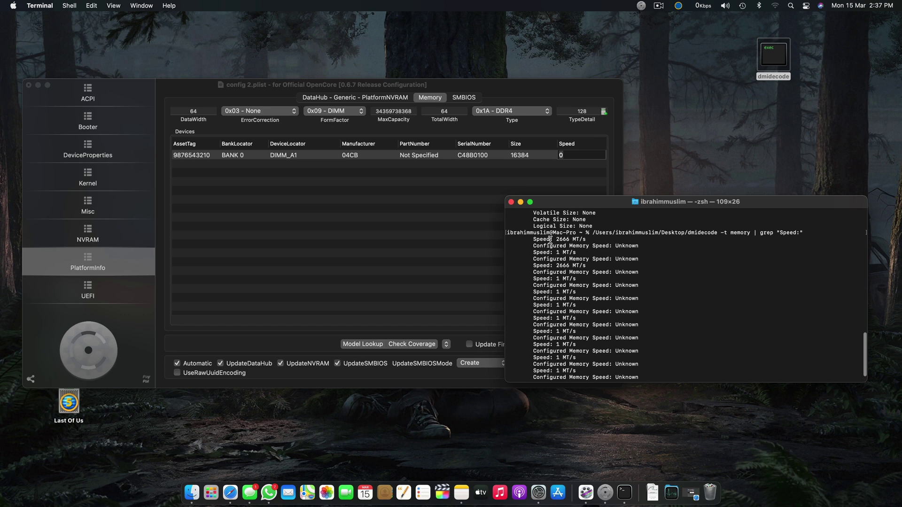
drag(557, 240, 576, 240)
double_click(565, 239)
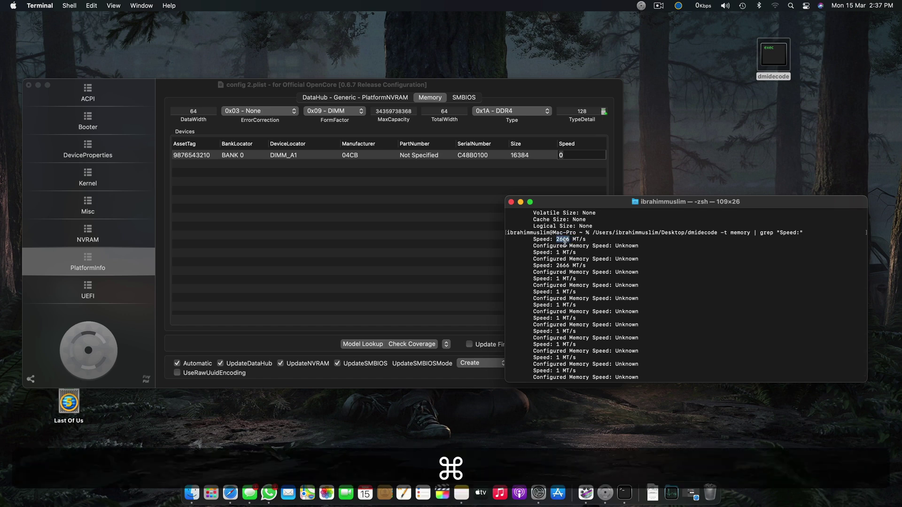
key(super+c)
click(579, 157)
key(super+v)
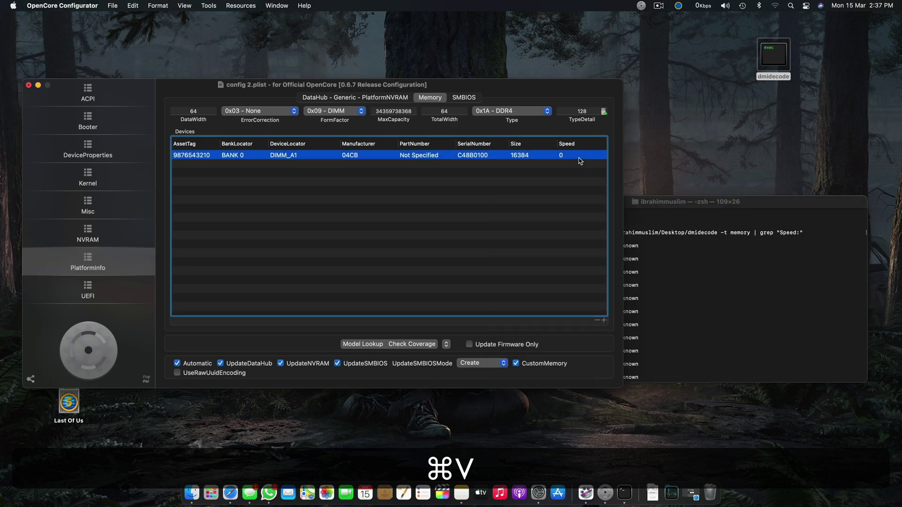
double_click(565, 156)
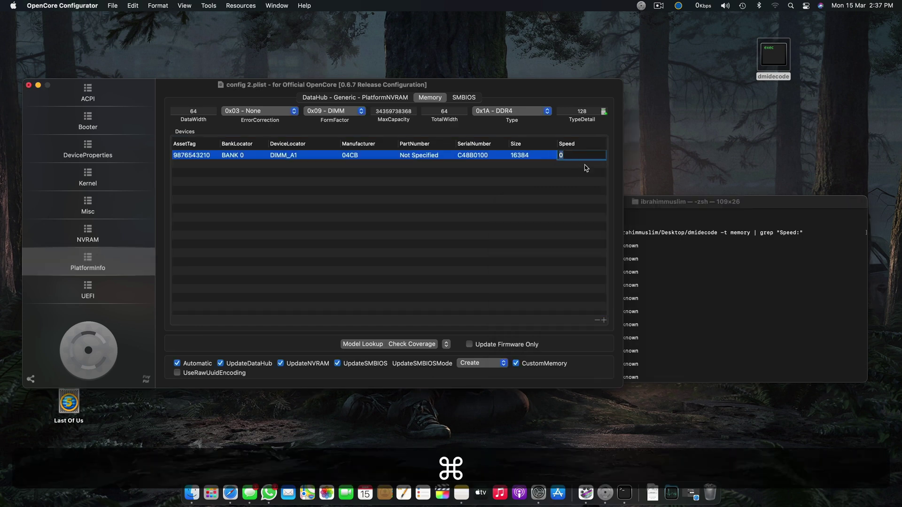
key(super+v)
click(583, 174)
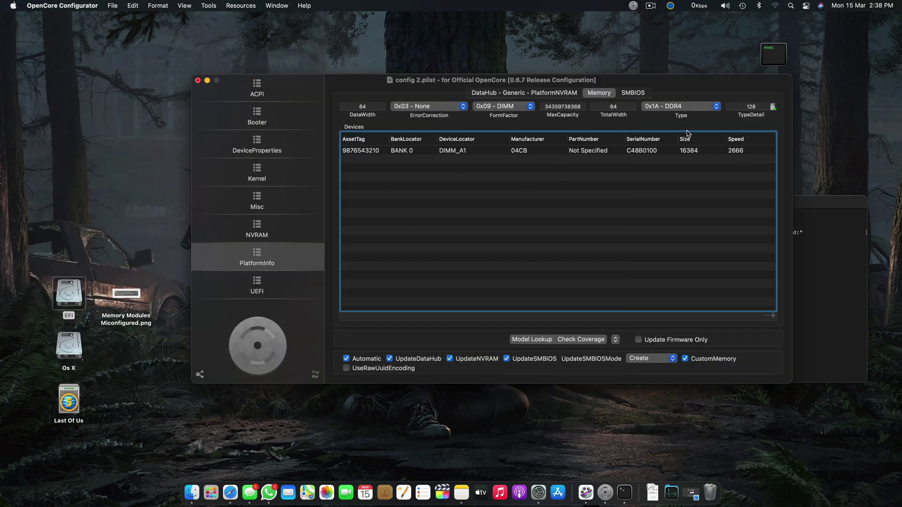
Move the config 2.plist window and copy the completed memory device row in the Devices table.
drag(657, 80, 650, 130)
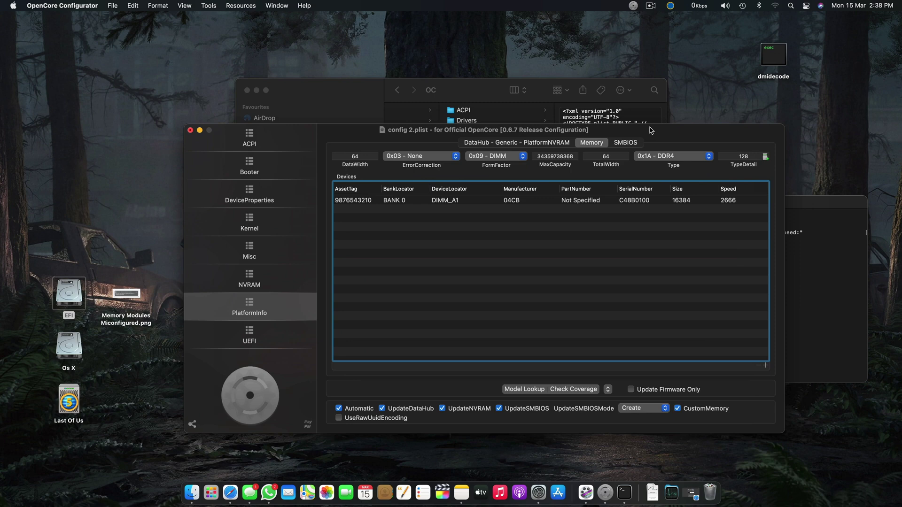
click(658, 201)
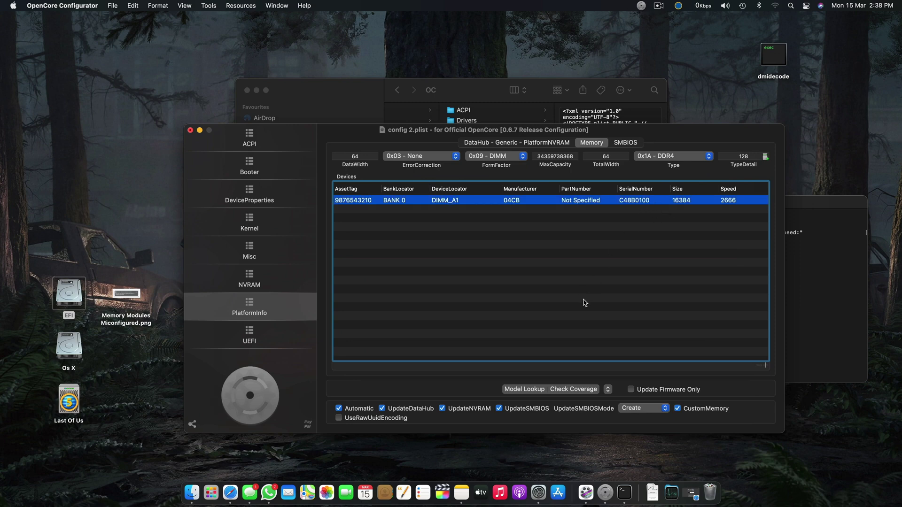
key(super+c)
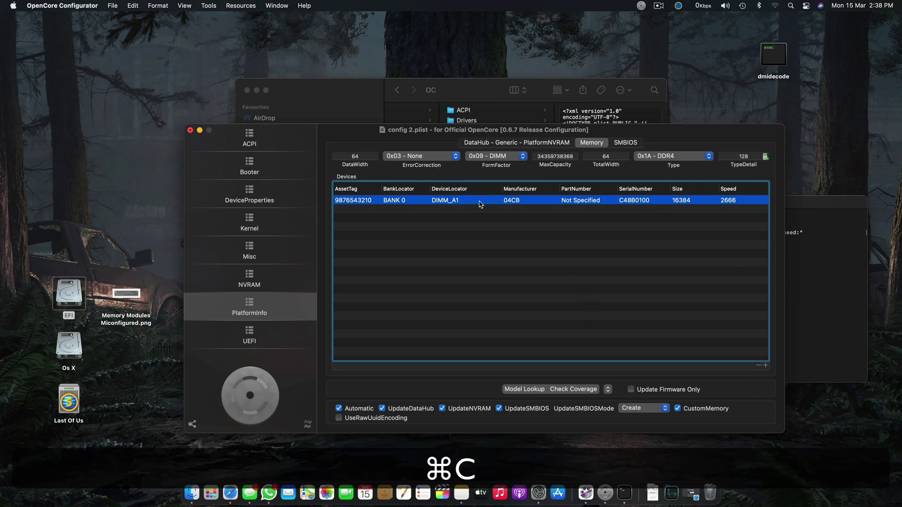
right_click(479, 202)
click(492, 216)
right_click(494, 215)
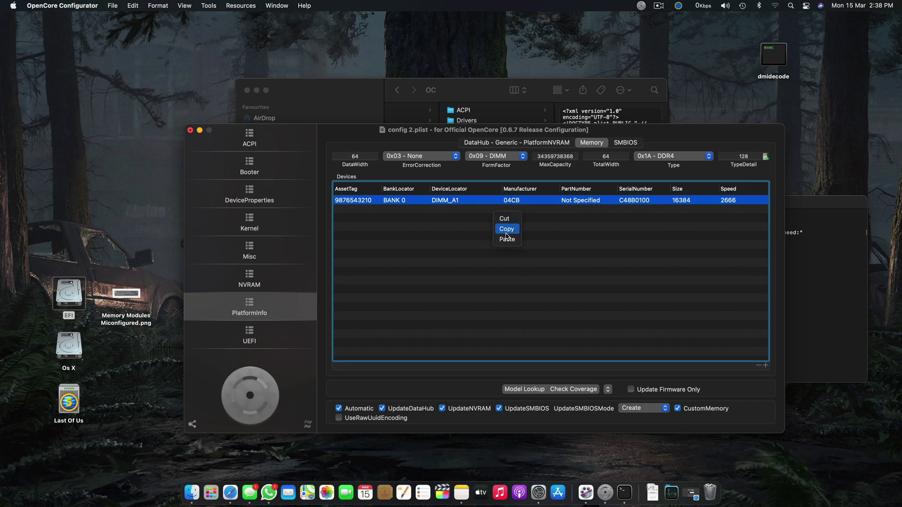
Try pasting several copies of the memory device row into the Devices table, and undo the pastes.
key(super+v)
right_click(493, 229)
click(506, 254)
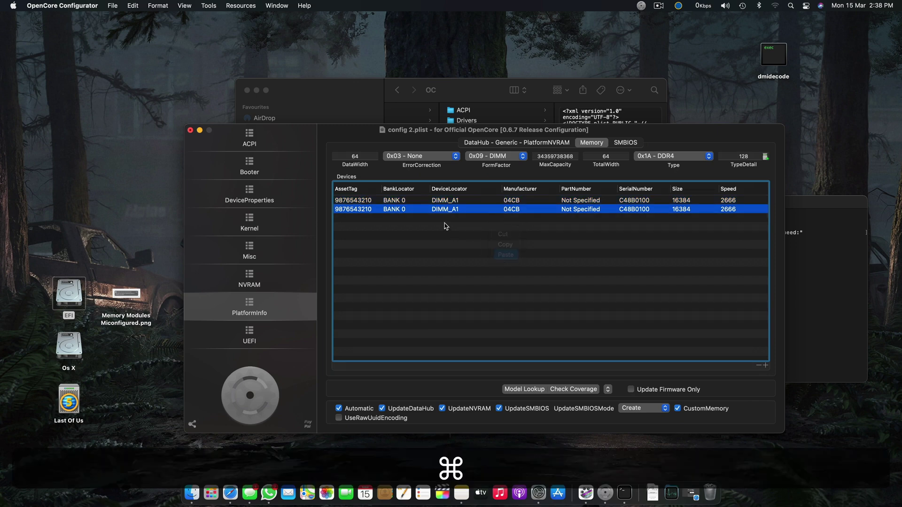
right_click(446, 224)
click(459, 249)
right_click(460, 245)
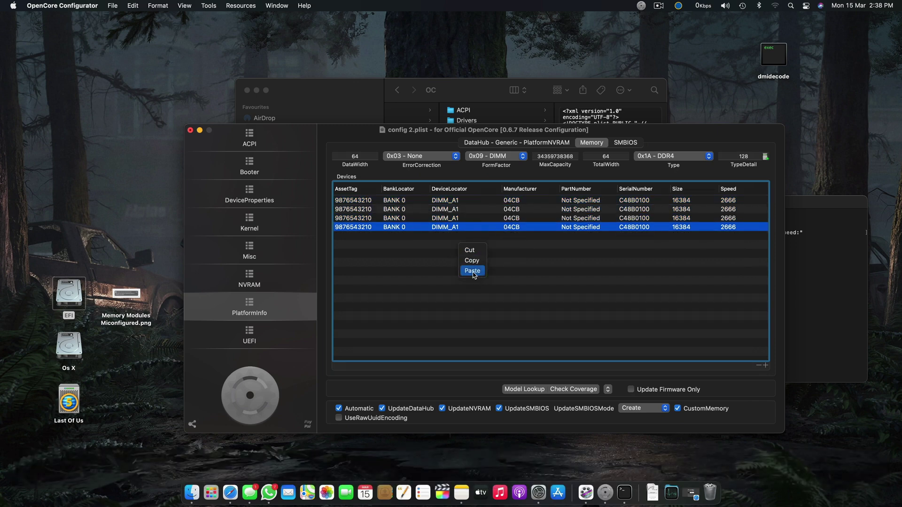
click(472, 272)
right_click(468, 276)
key(super+z)
key(super+z)
key(super+z)
key(super+z)
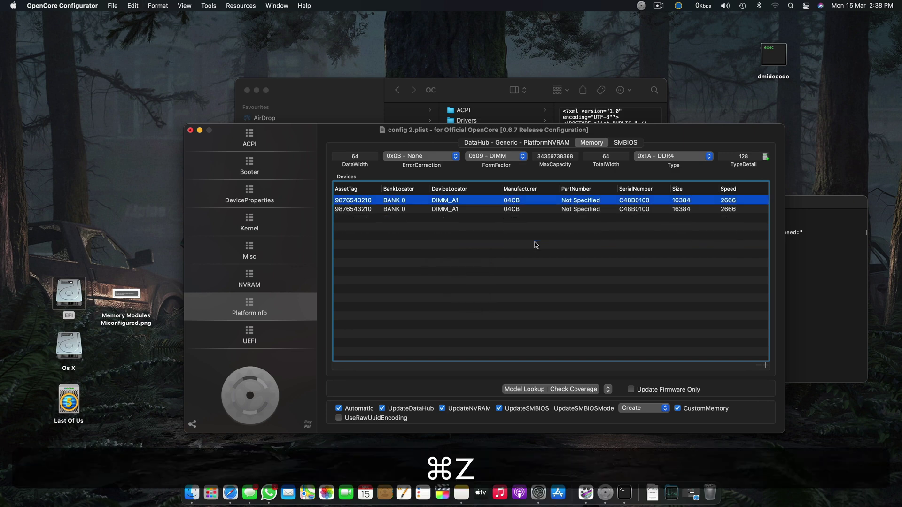
Paste the copied memory device row once as a second entry, keeping its BankLocator as BANK 0.
right_click(449, 211)
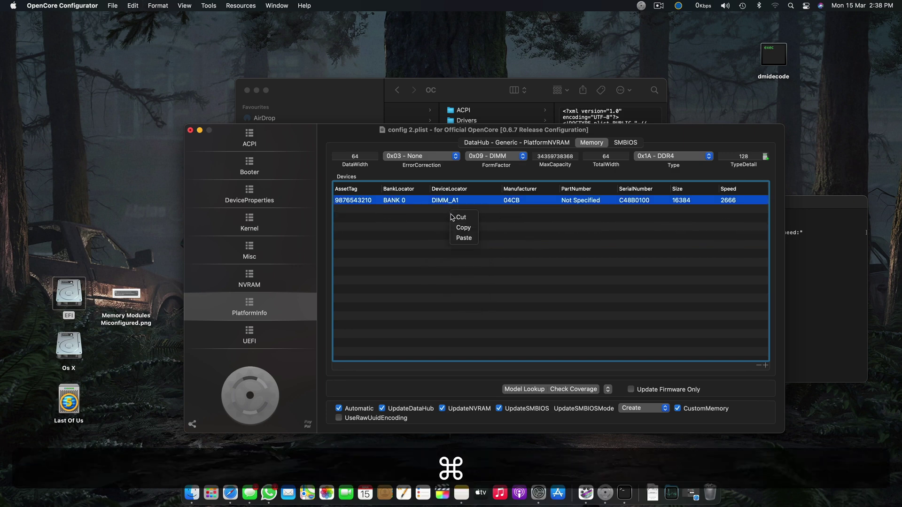
click(463, 239)
double_click(401, 210)
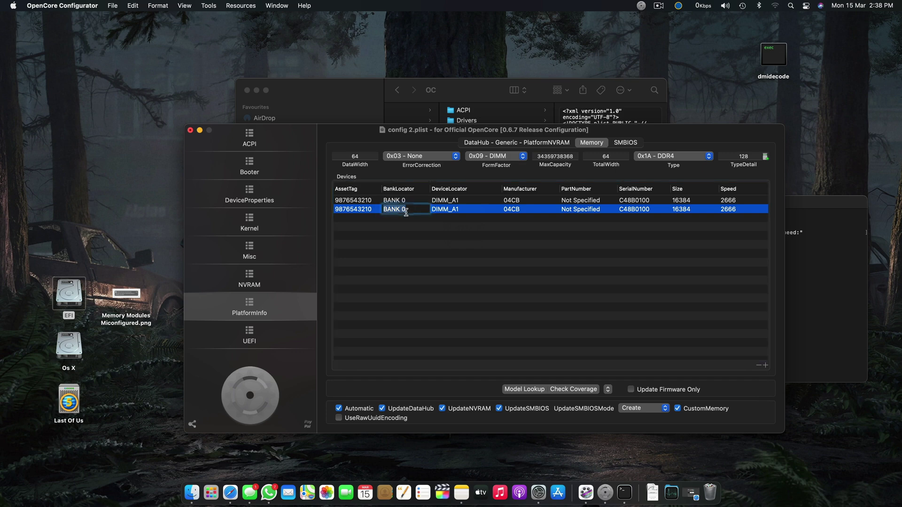
click(647, 210)
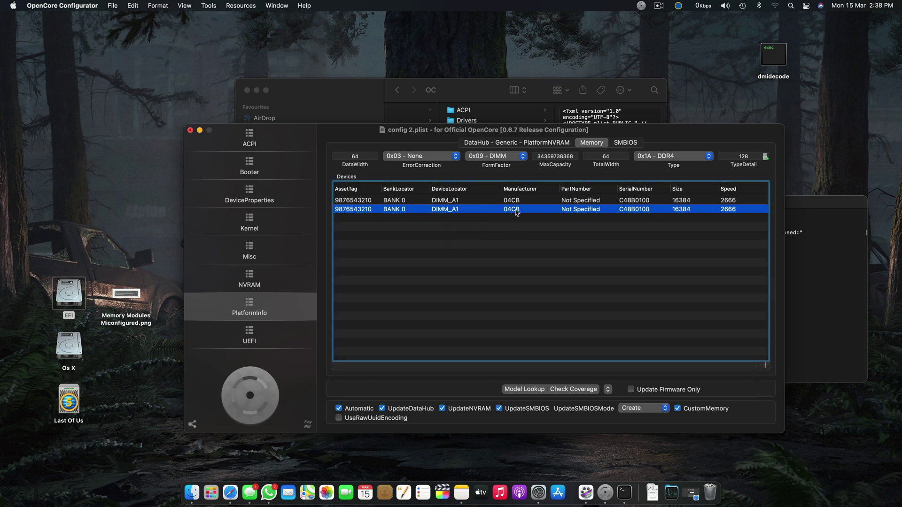
Move the config 2.plist window aside and clear the SerialNumber of the second memory device.
drag(568, 134, 462, 155)
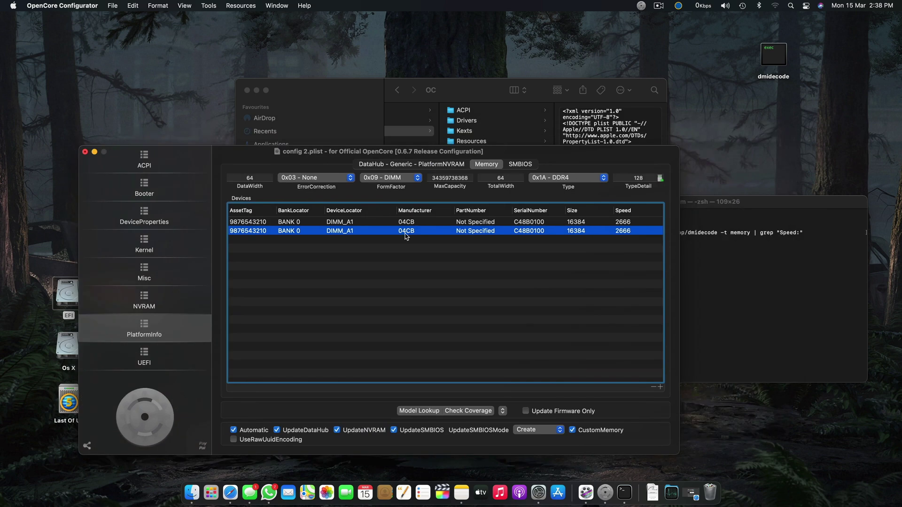
double_click(533, 232)
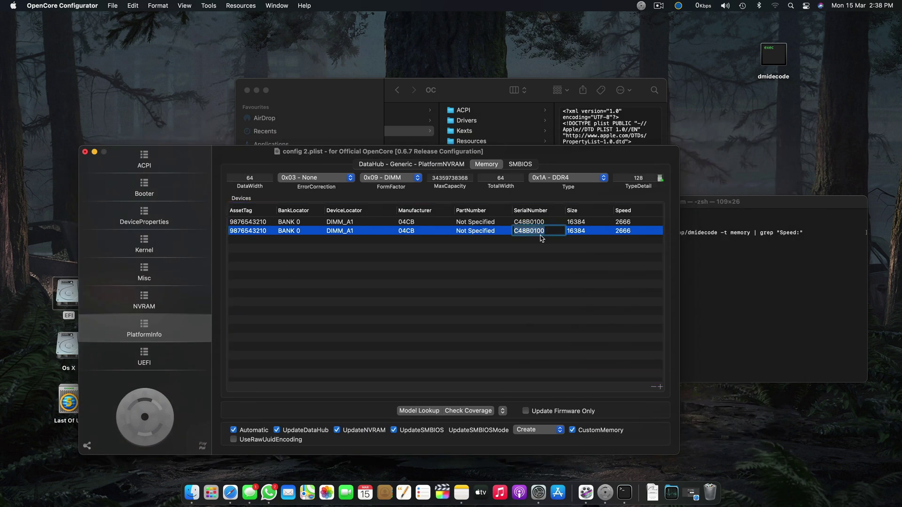
key(BackSpace)
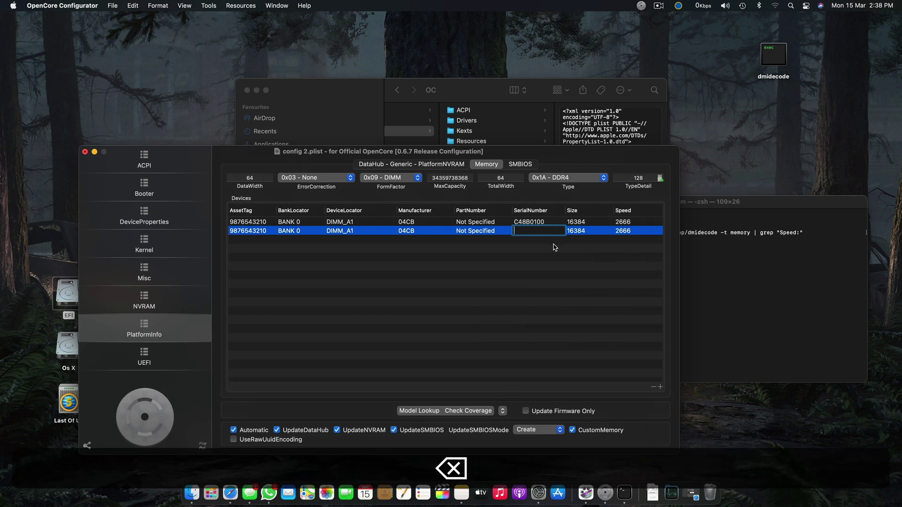
click(576, 231)
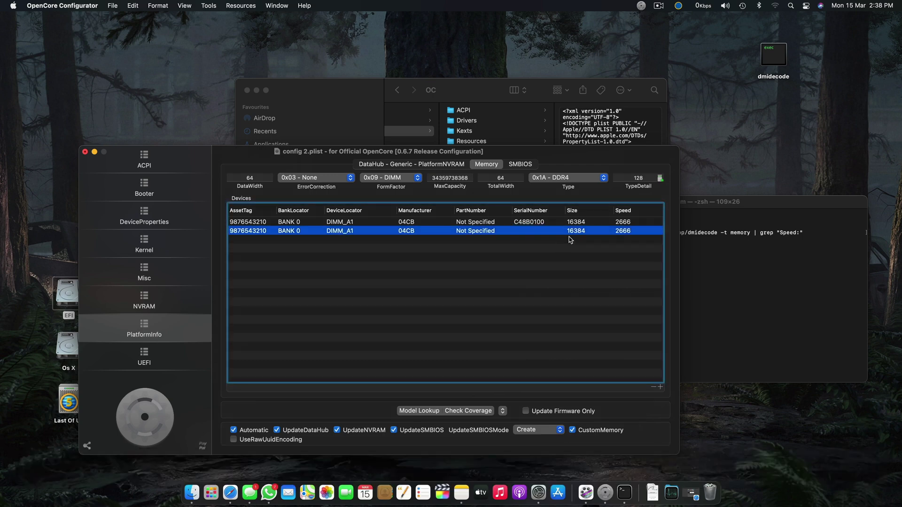
Set both the Size and the Speed of the second memory device to 1, and select its row.
double_click(572, 233)
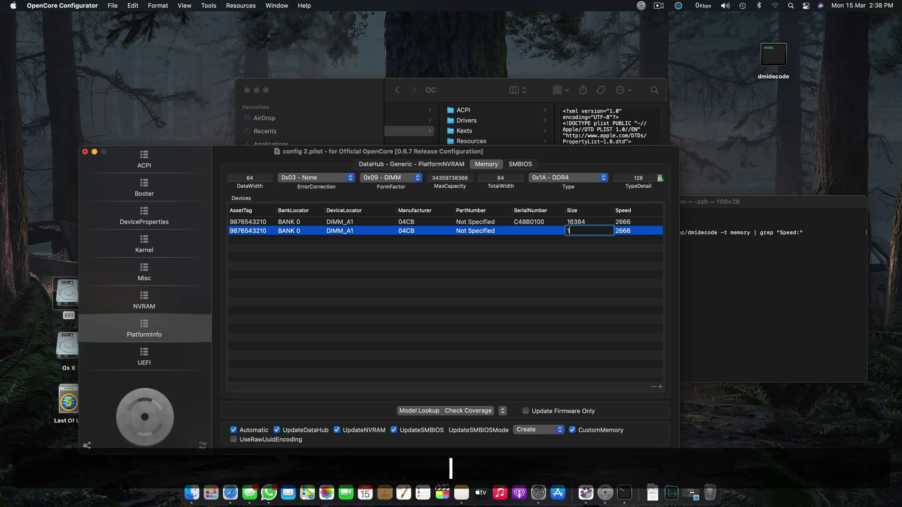
text(1)
double_click(618, 231)
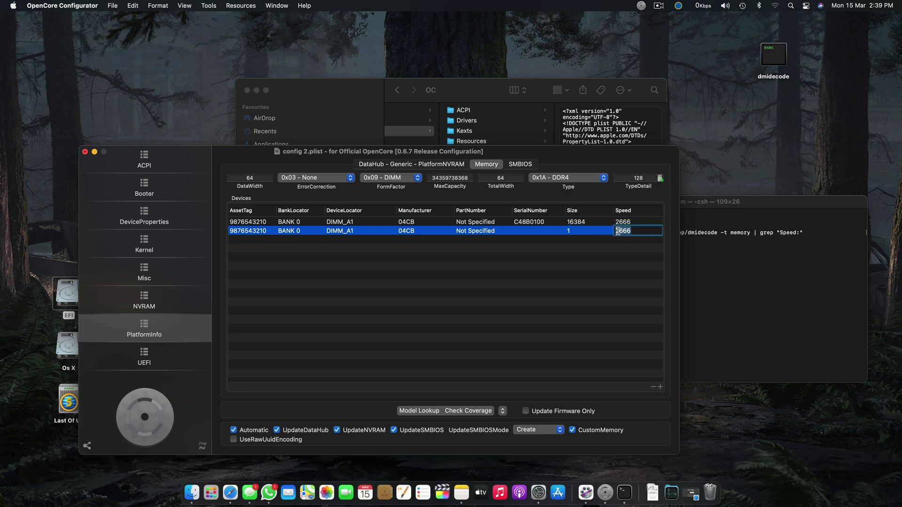
text(1)
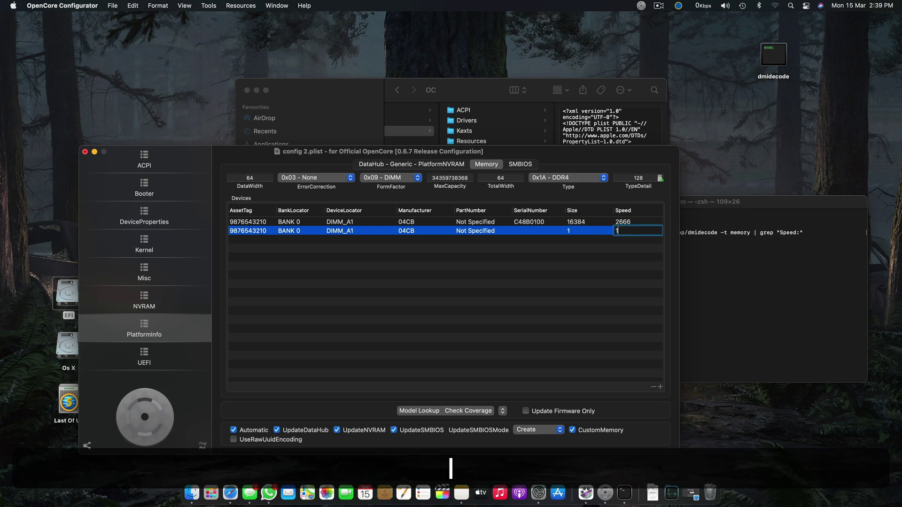
click(485, 263)
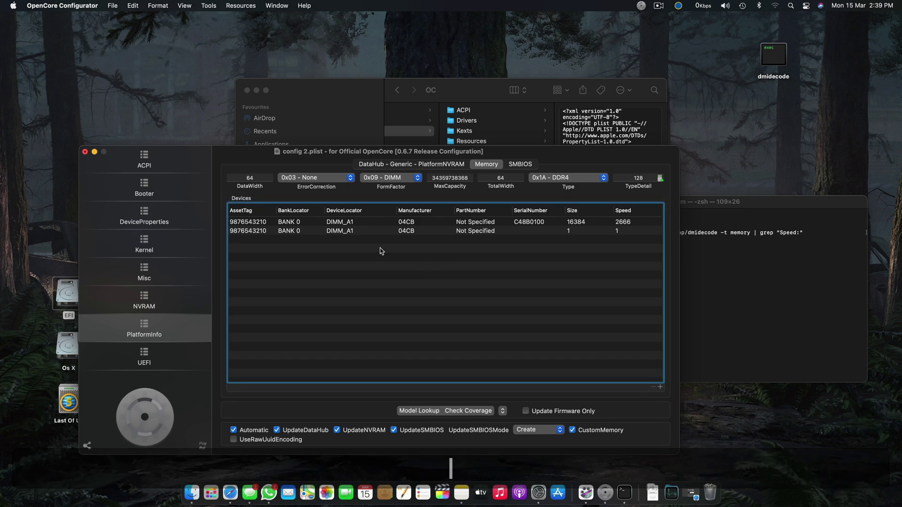
click(260, 234)
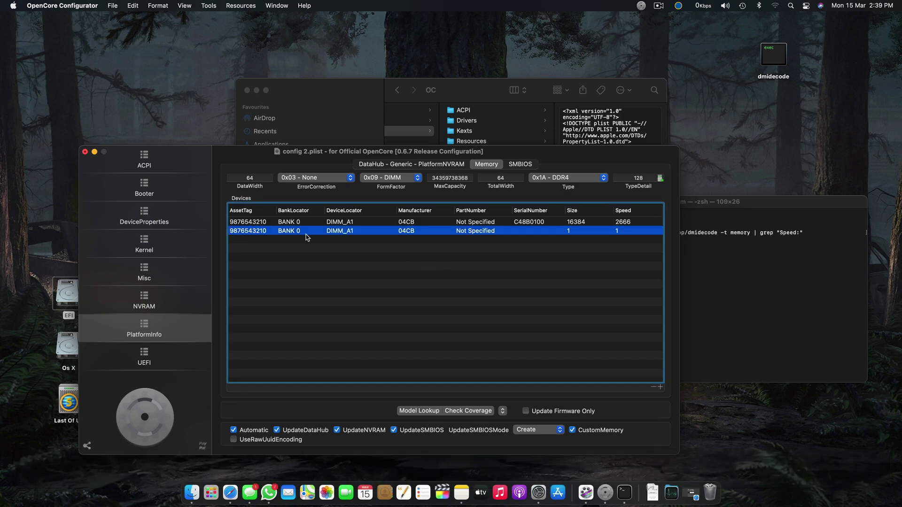
Set the DeviceLocator of the second memory device to DIMM_B1.
double_click(351, 231)
click(347, 230)
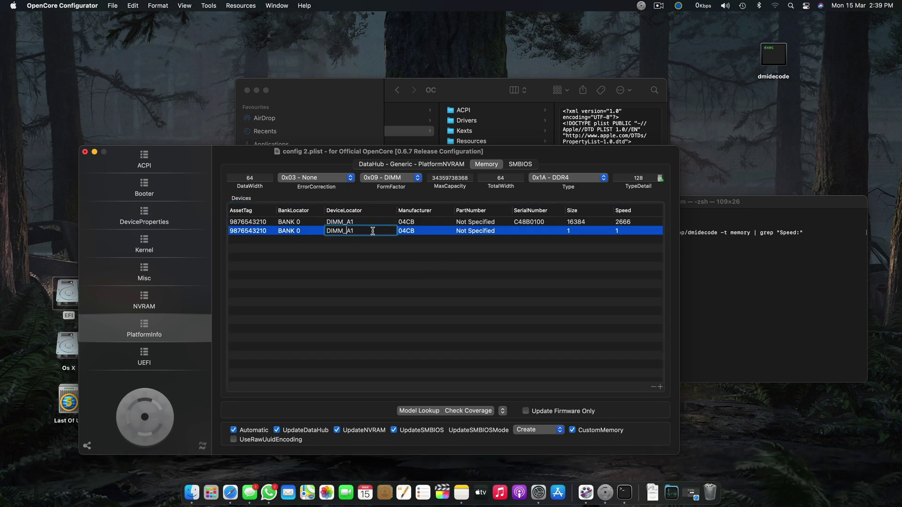
key(shift)
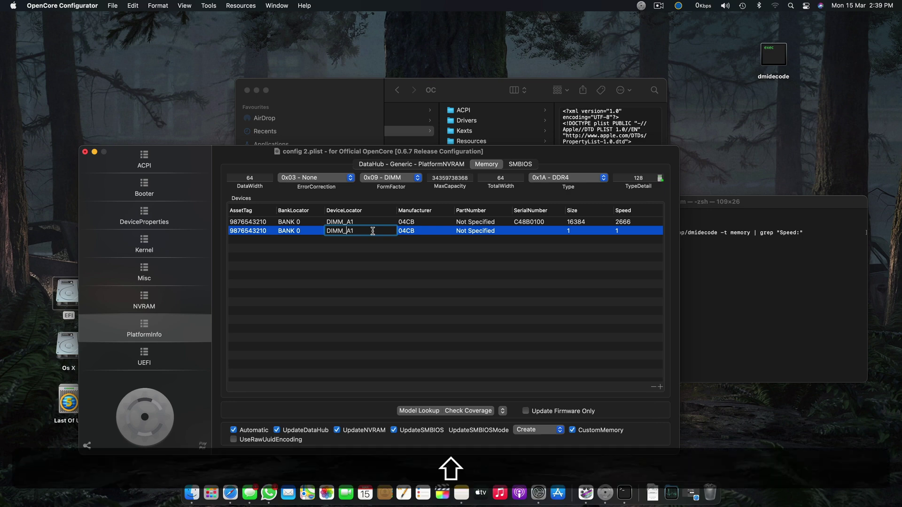
key(shift+Right)
text(B)
Duplicate the DIMM_B1 row as a third memory device and set its DeviceLocator to DIMM_A2.
right_click(345, 244)
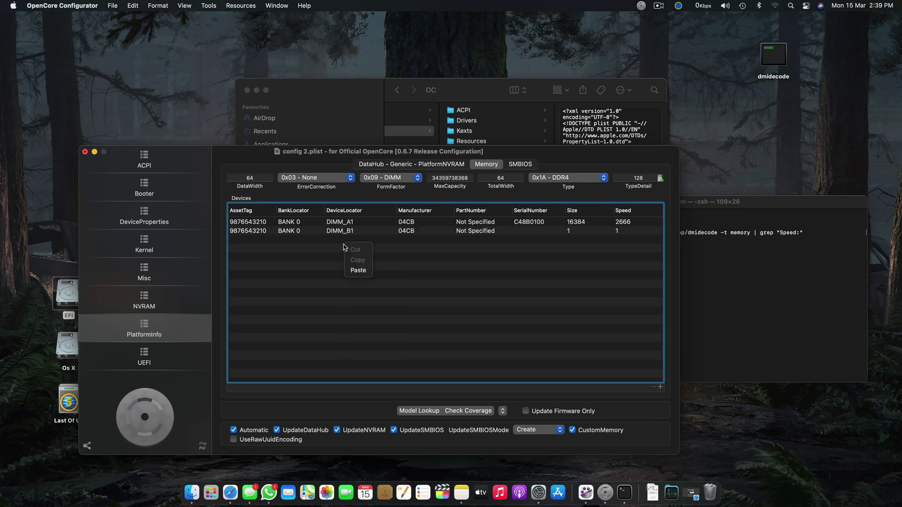
right_click(308, 235)
right_click(318, 239)
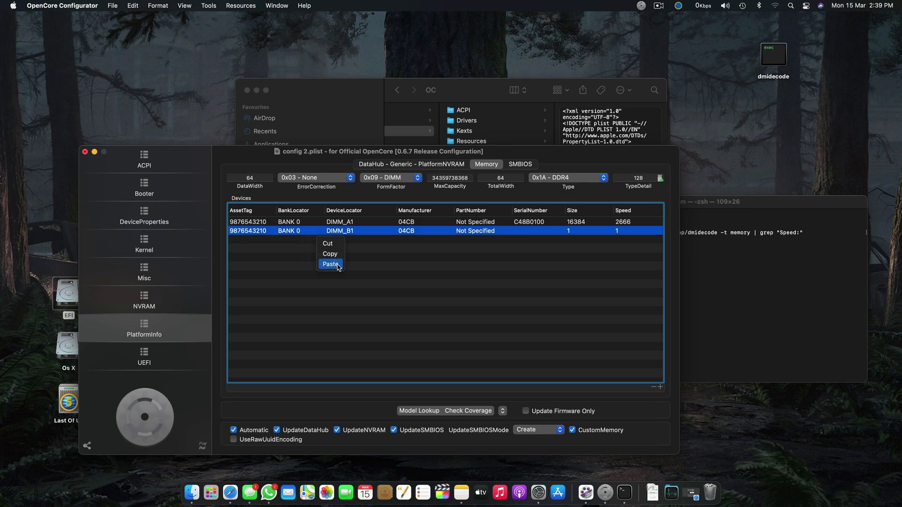
click(330, 264)
click(350, 240)
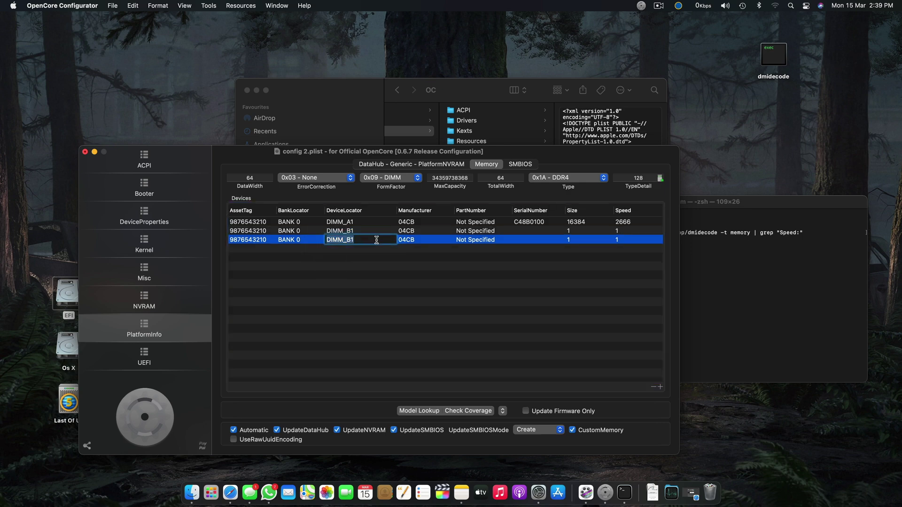
key(Right)
key(shift+Left)
key(shift+Left)
text(A2)
Switch to Terminal and run the desktop dmidecode tool with -t memory | grep "Serial Number:".
click(521, 240)
click(730, 245)
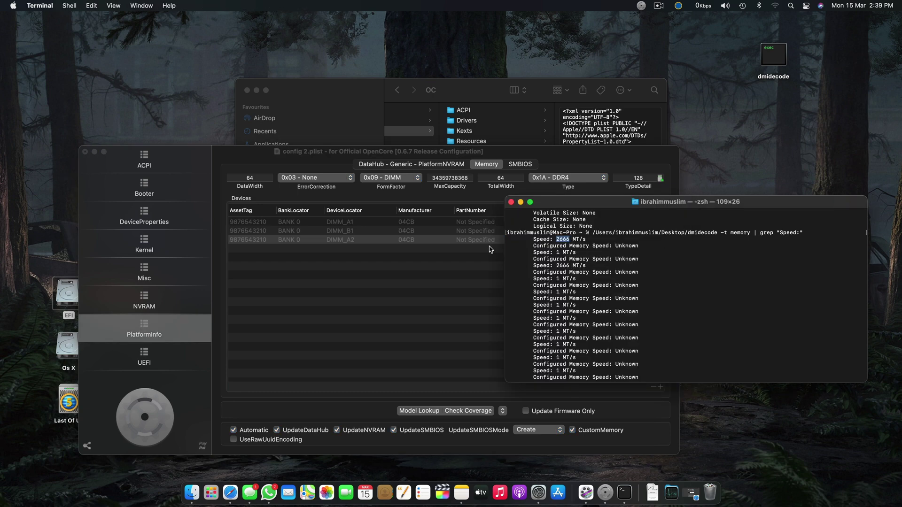
click(489, 249)
click(693, 257)
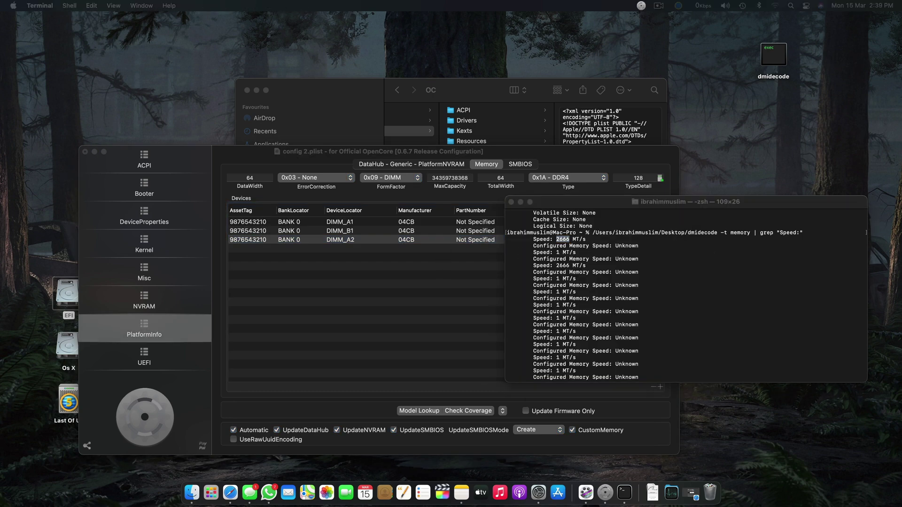
key(super+c)
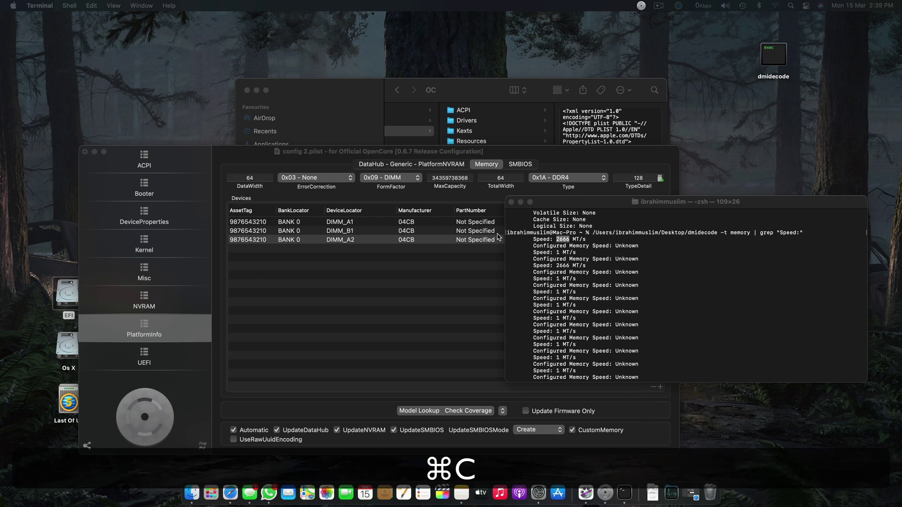
click(774, 66)
drag(774, 67, 779, 312)
key(super+v)
key(super+Right)
click(779, 313)
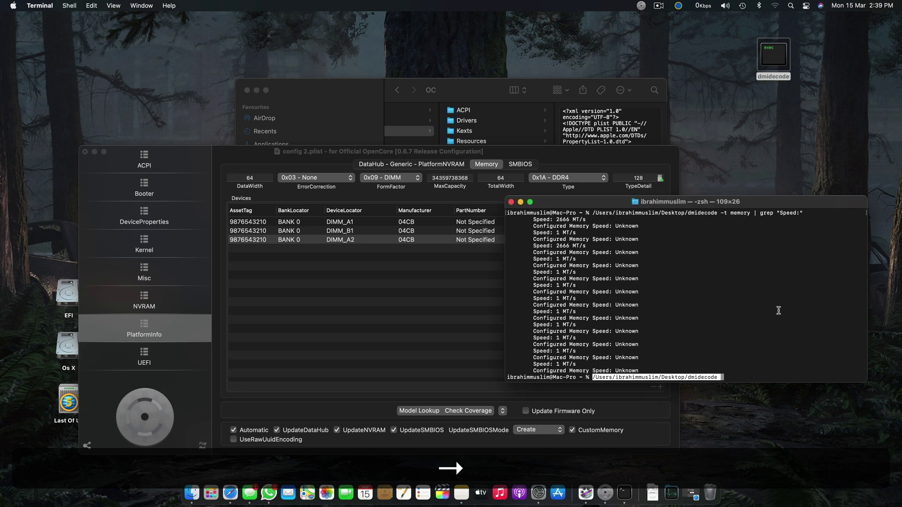
key(super+v)
key(Return)
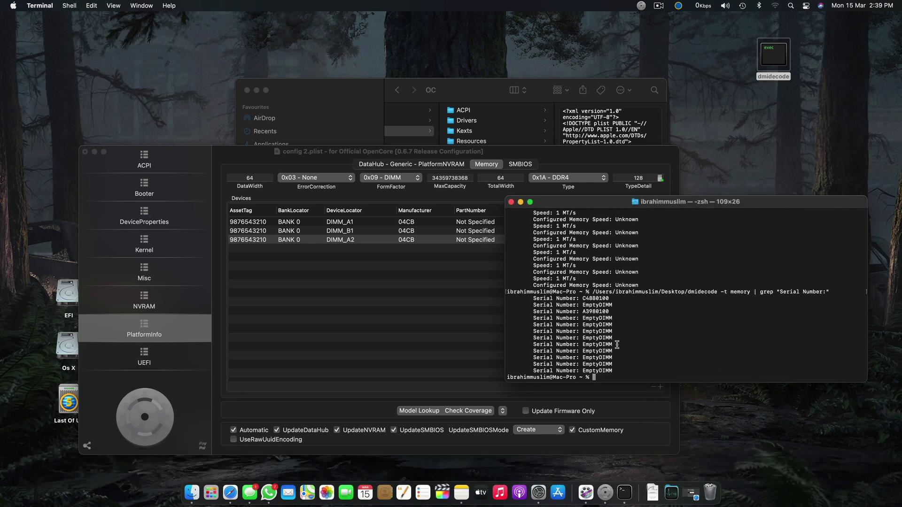
Copy the serial number A3980100 from the dmidecode output into the SerialNumber of the DIMM_A2 device in OpenCore Configurator.
double_click(596, 310)
key(super+c)
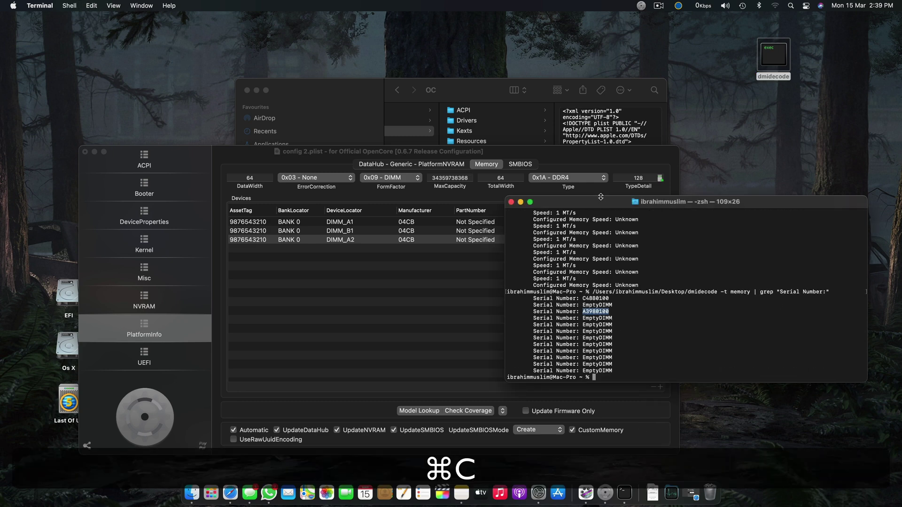
drag(600, 197, 721, 208)
Set the SerialNumber of the DIMM_B1 device to EmptyDIMM.
double_click(535, 228)
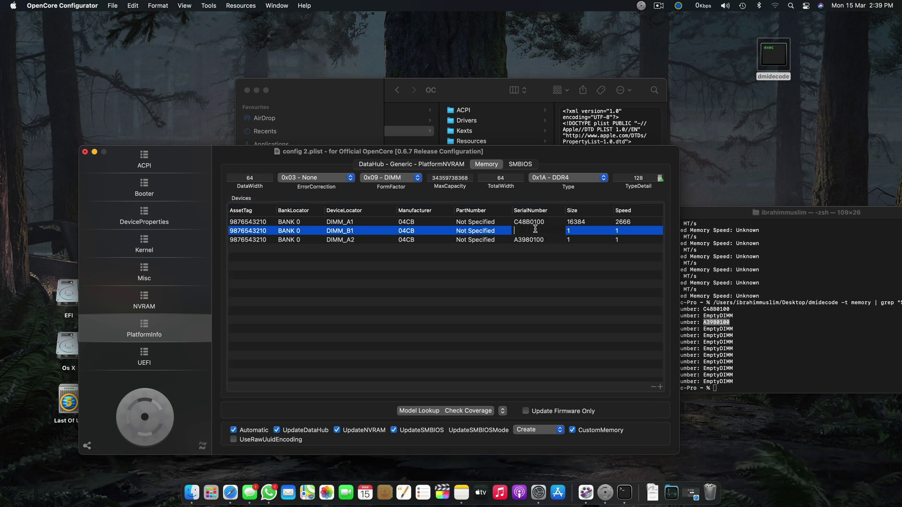
click(534, 254)
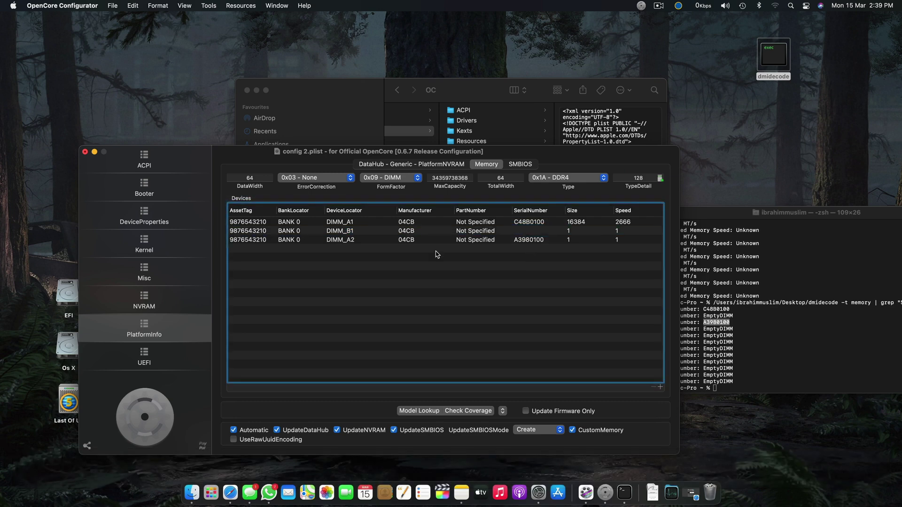
double_click(517, 231)
text(E)
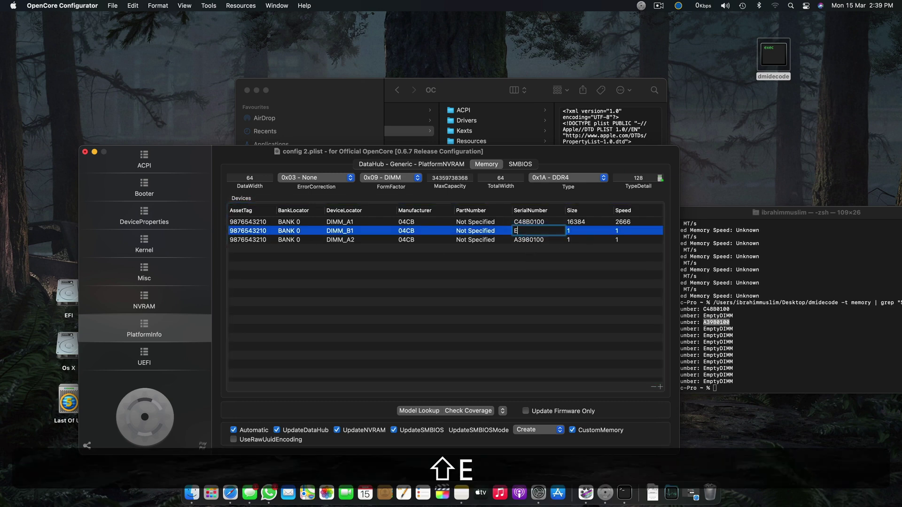
text(mptyDIMM)
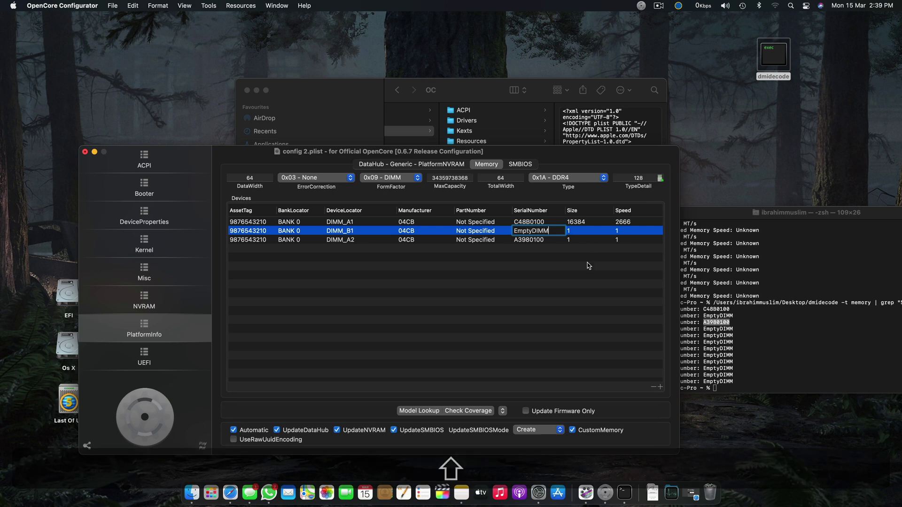
click(330, 265)
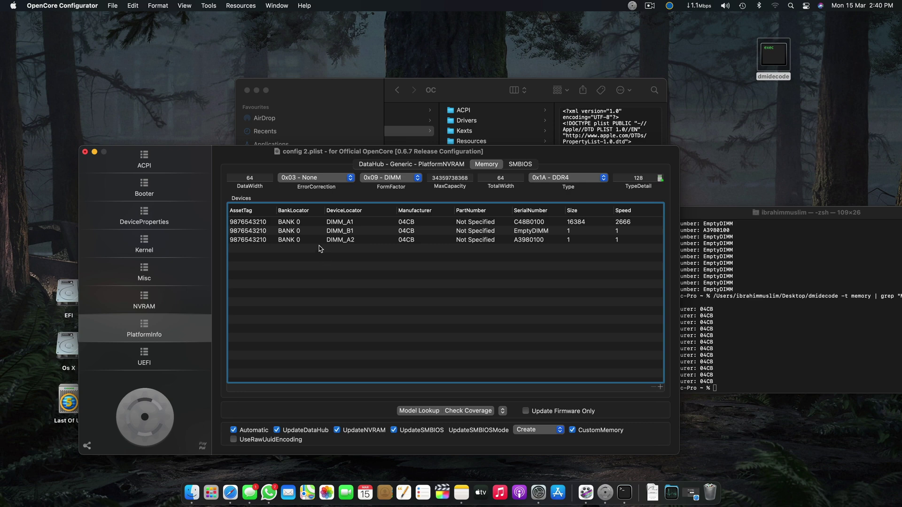
Duplicate the EmptyDIMM row as a fourth memory device and set its DeviceLocator to DIMM_B2.
click(329, 234)
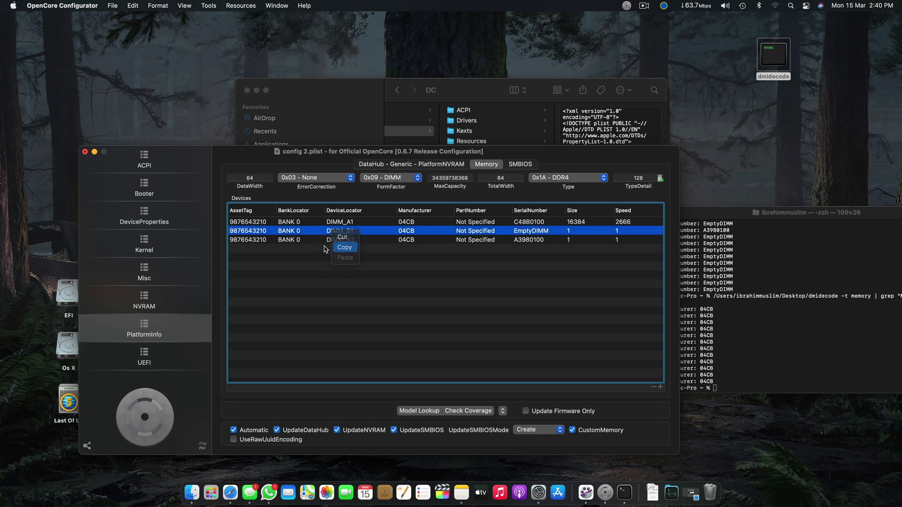
click(326, 248)
right_click(325, 249)
click(353, 274)
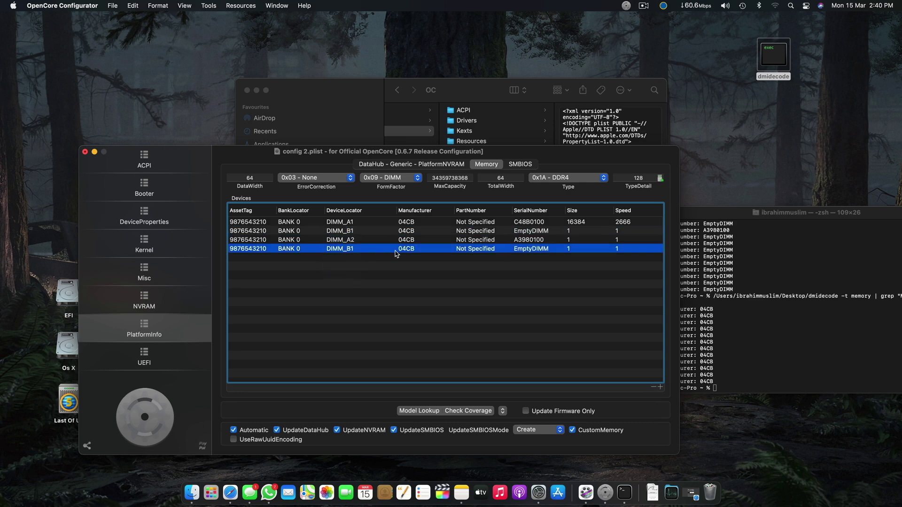
double_click(351, 250)
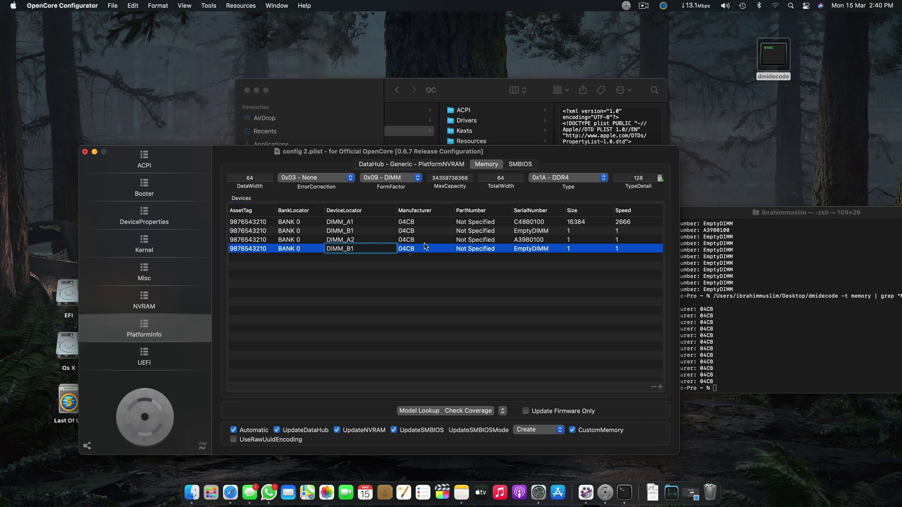
key(BackSpace)
text(2)
click(389, 267)
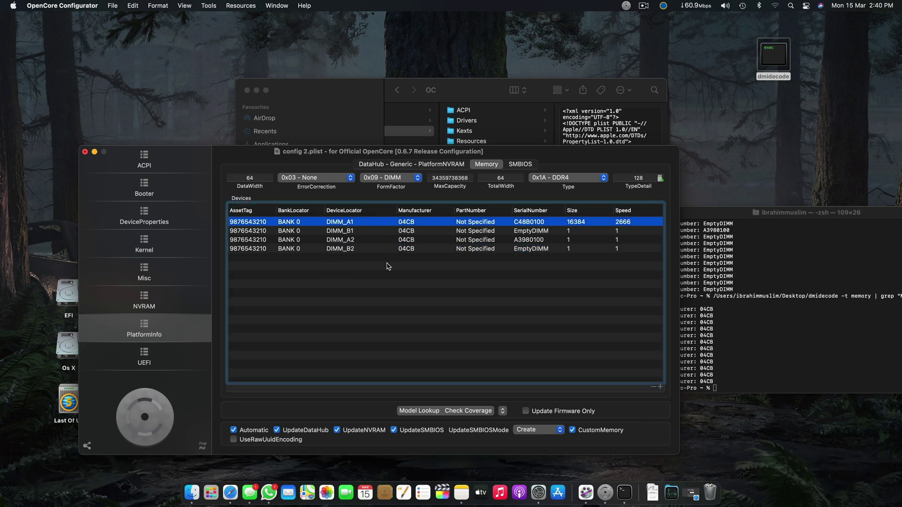
click(381, 226)
click(378, 236)
click(376, 239)
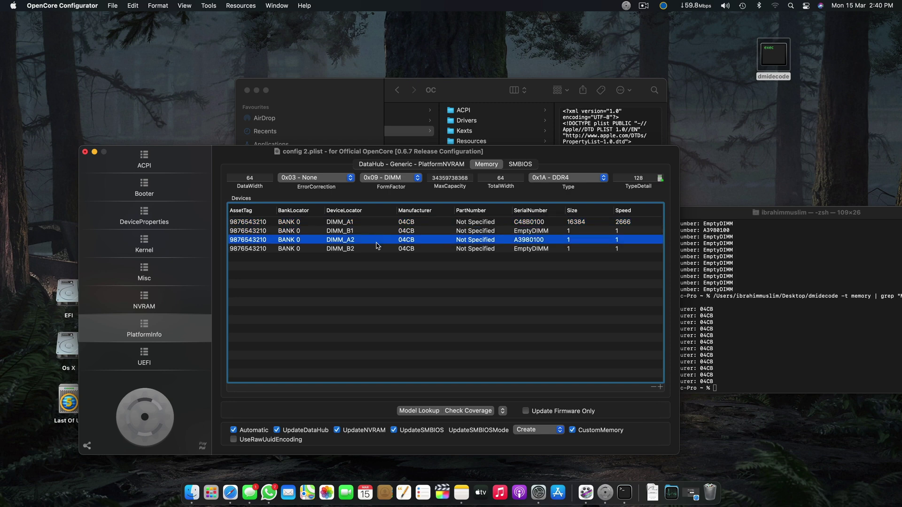
click(384, 249)
click(372, 223)
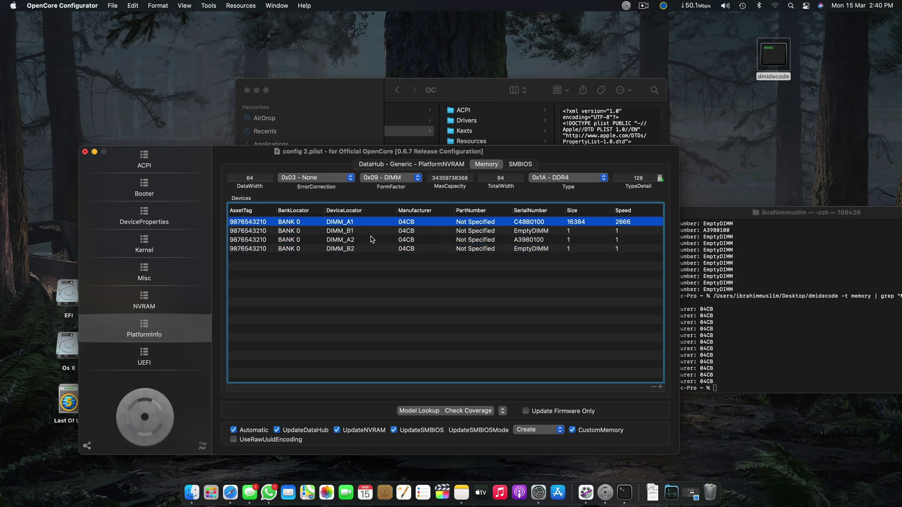
Set the Size of the DIMM_A2 device to 16384 and its Speed to 2666.
click(372, 239)
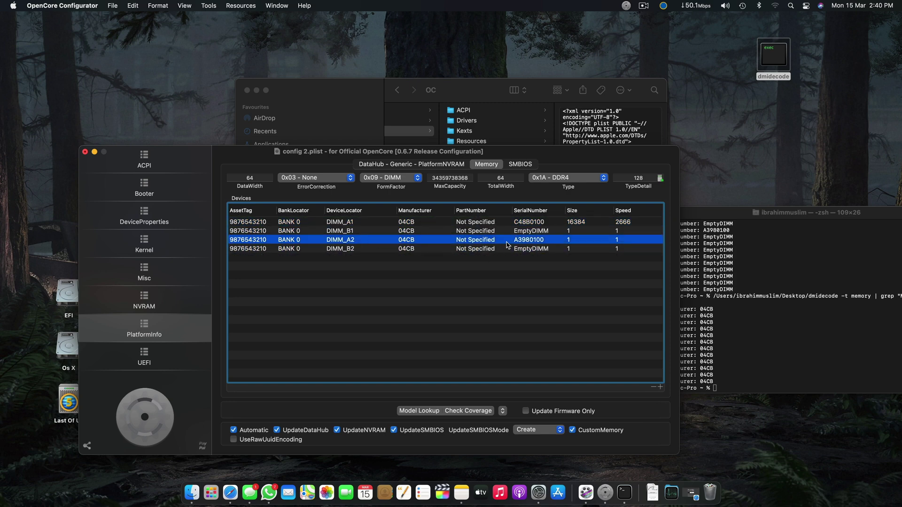
double_click(584, 241)
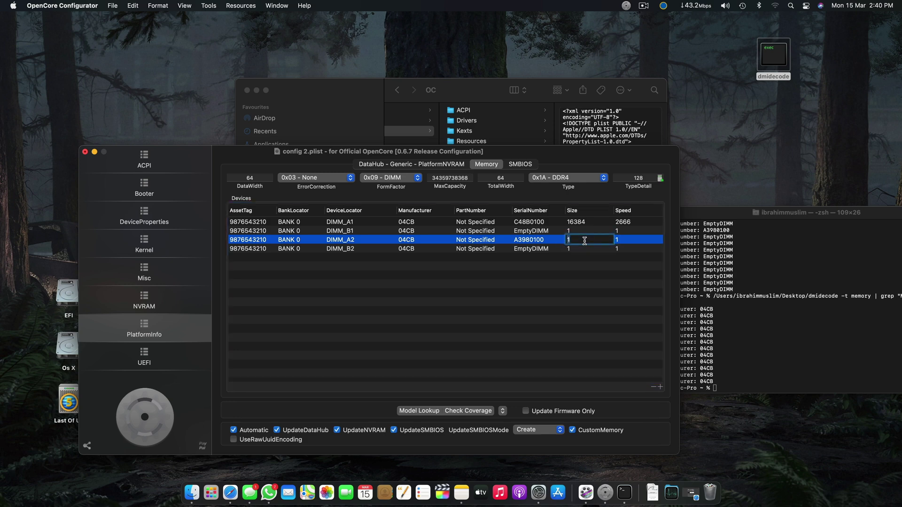
text(6384)
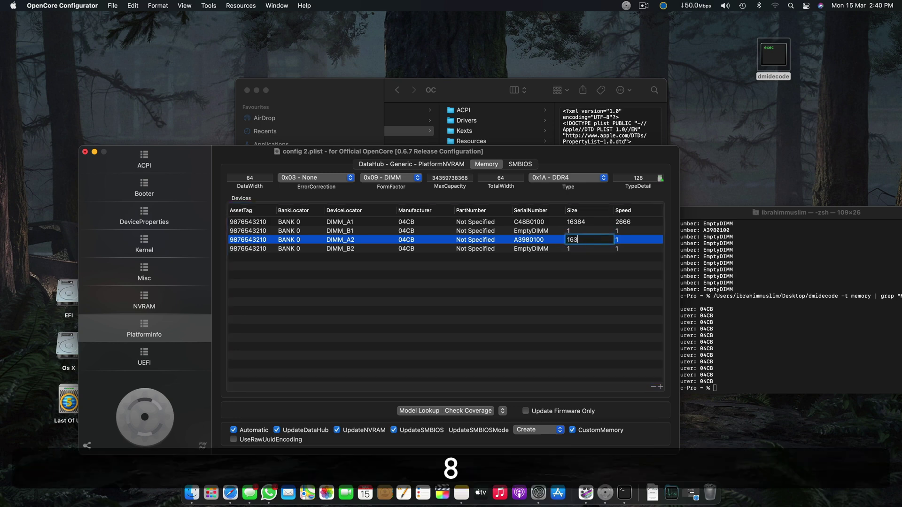
click(616, 242)
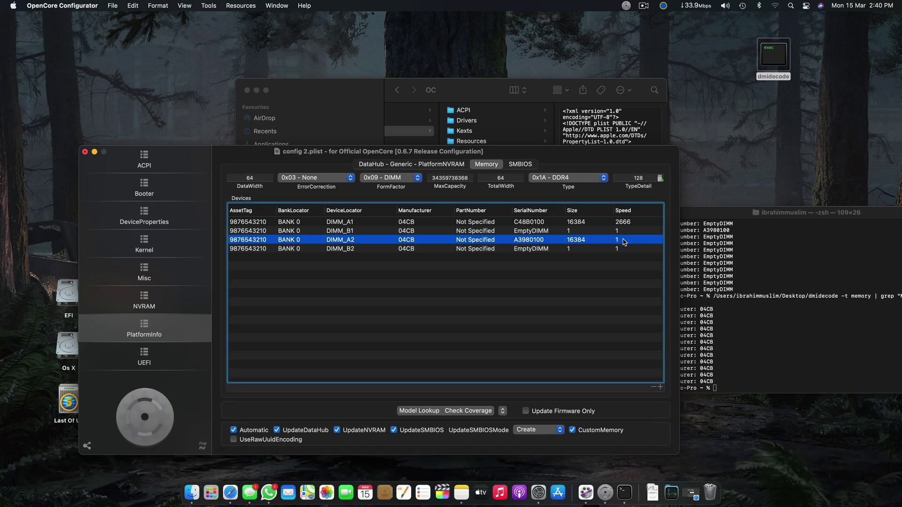
double_click(610, 242)
text(266)
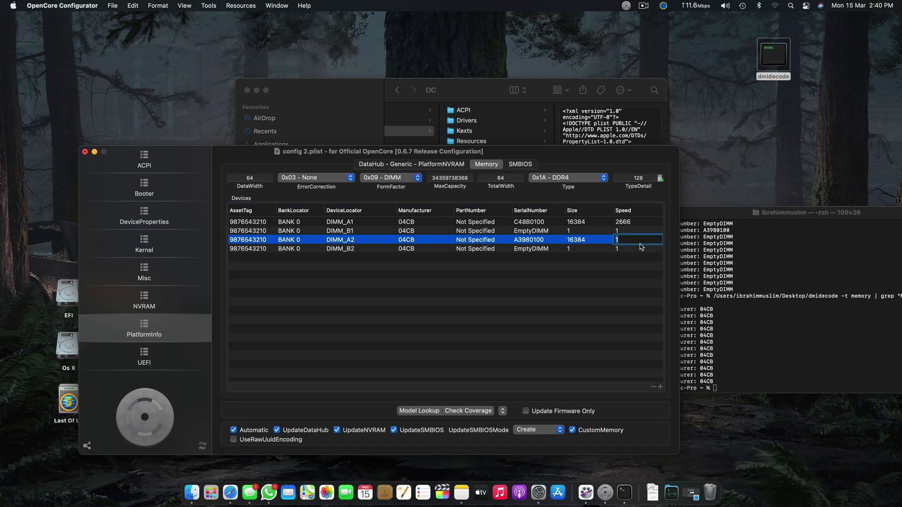
text(6)
click(565, 266)
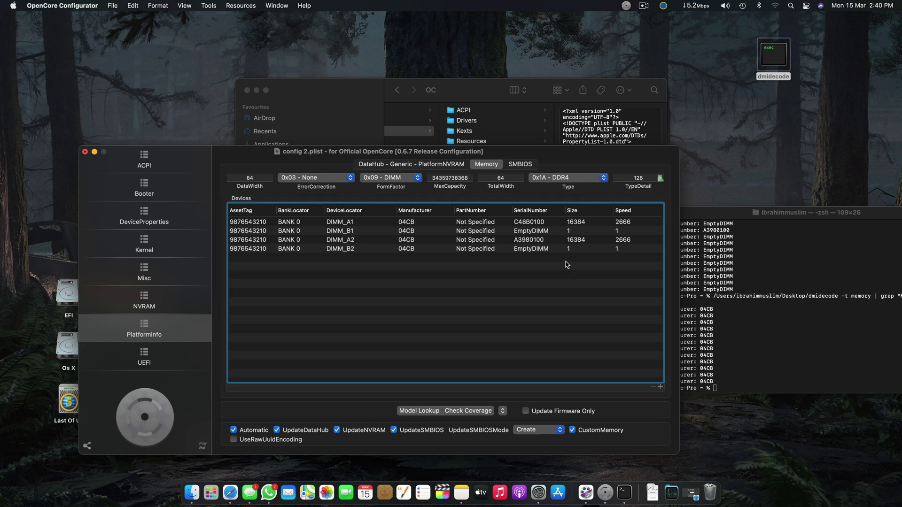
Duplicate the empty DIMM_B1 memory device eight times at the end of the list, for twelve devices in total.
click(344, 230)
click(303, 249)
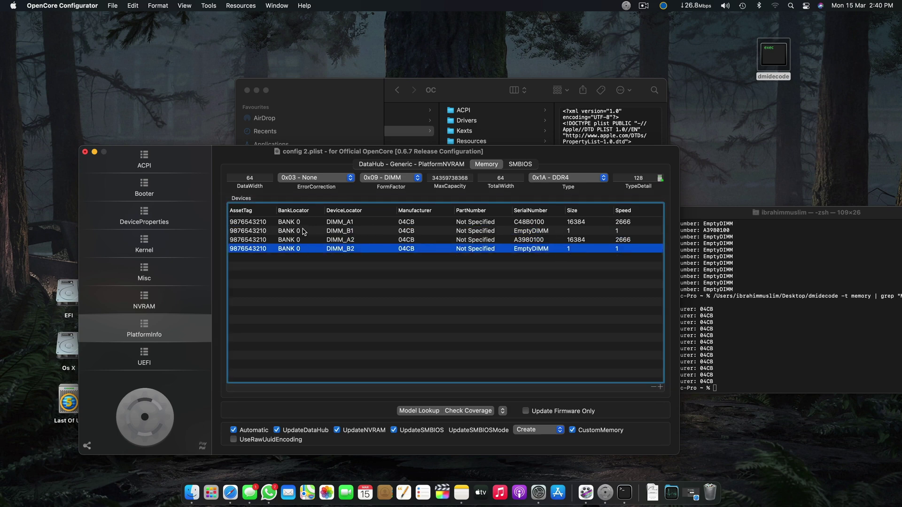
click(300, 259)
click(298, 232)
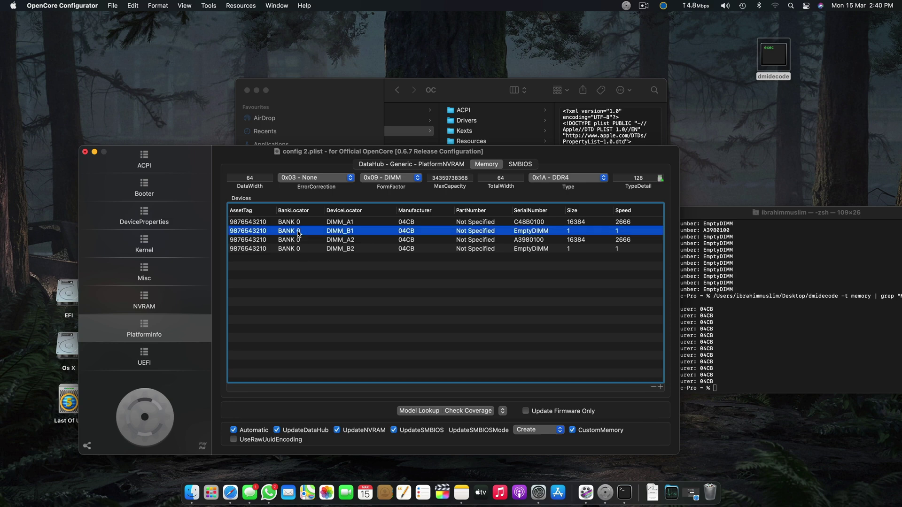
right_click(301, 259)
click(310, 278)
right_click(297, 255)
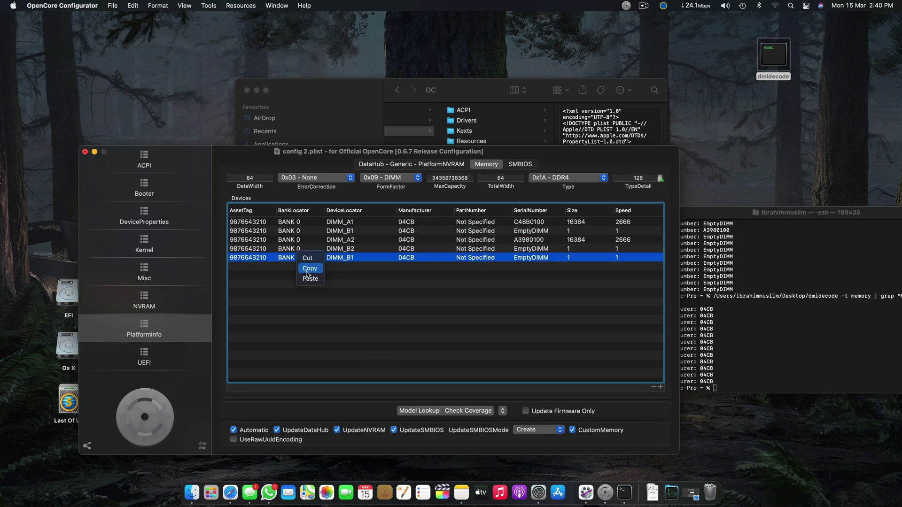
click(308, 279)
right_click(299, 263)
click(323, 289)
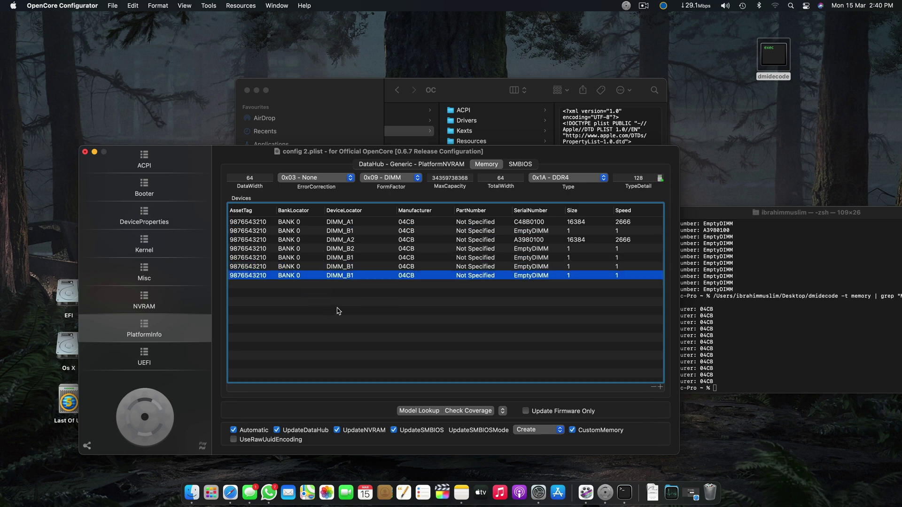
right_click(341, 285)
click(355, 310)
right_click(331, 280)
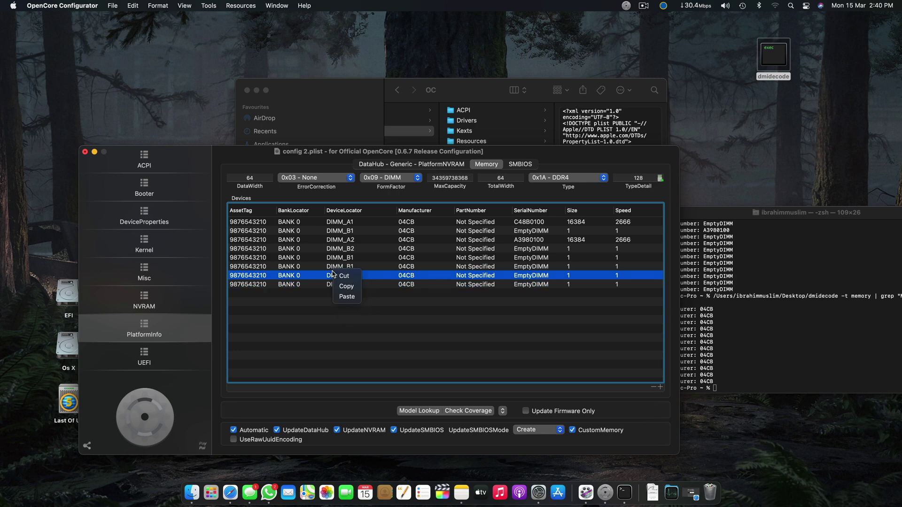
click(348, 304)
right_click(324, 268)
click(338, 291)
click(326, 316)
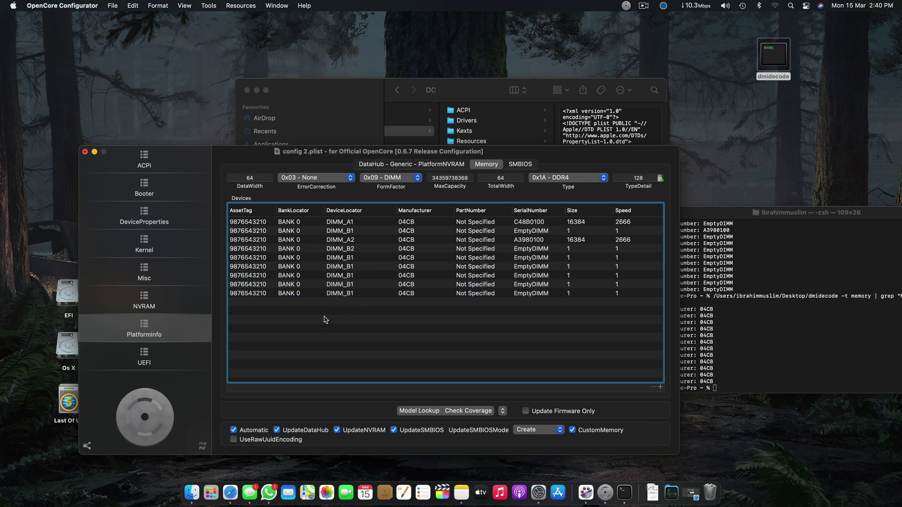
right_click(326, 316)
click(341, 346)
right_click(318, 316)
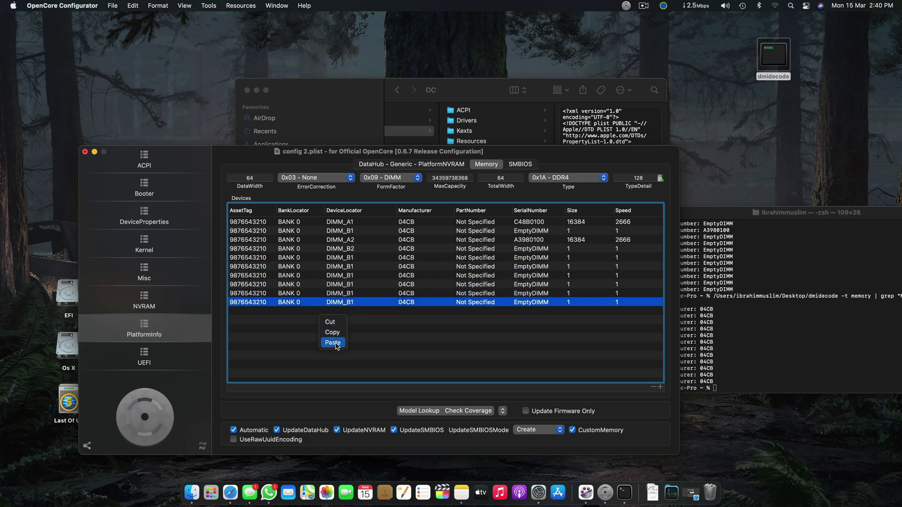
click(334, 345)
right_click(306, 296)
click(319, 321)
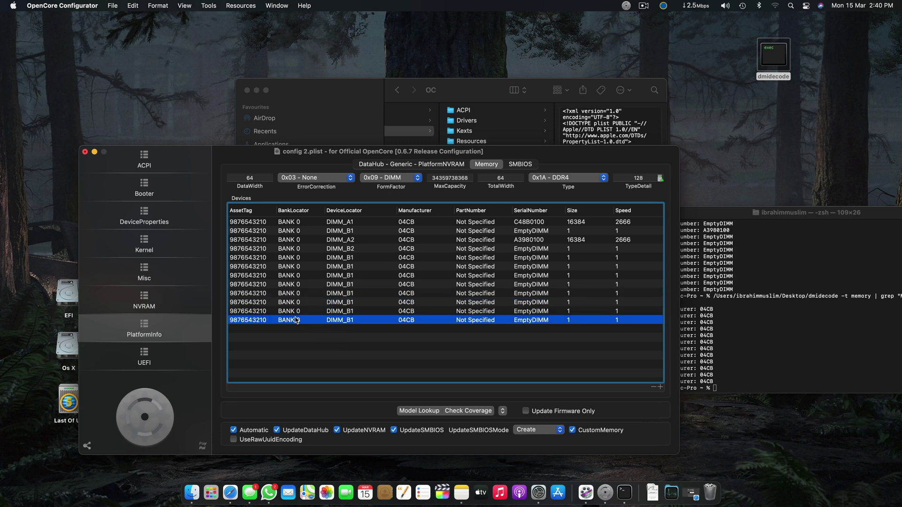
Set the BankLocator of the DIMM_B1 device to BANK 1 and of the DIMM_A2 device to BANK 2.
click(304, 239)
click(305, 221)
click(302, 231)
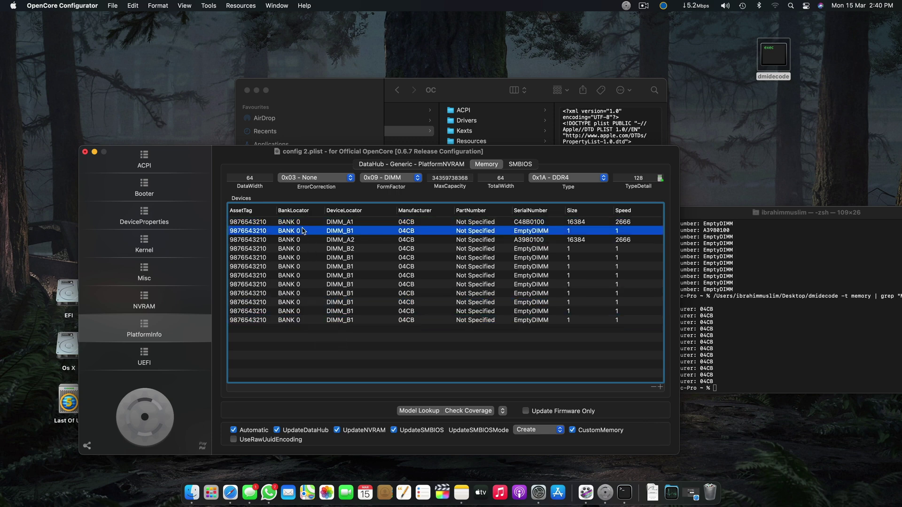
double_click(298, 232)
click(304, 232)
text(1)
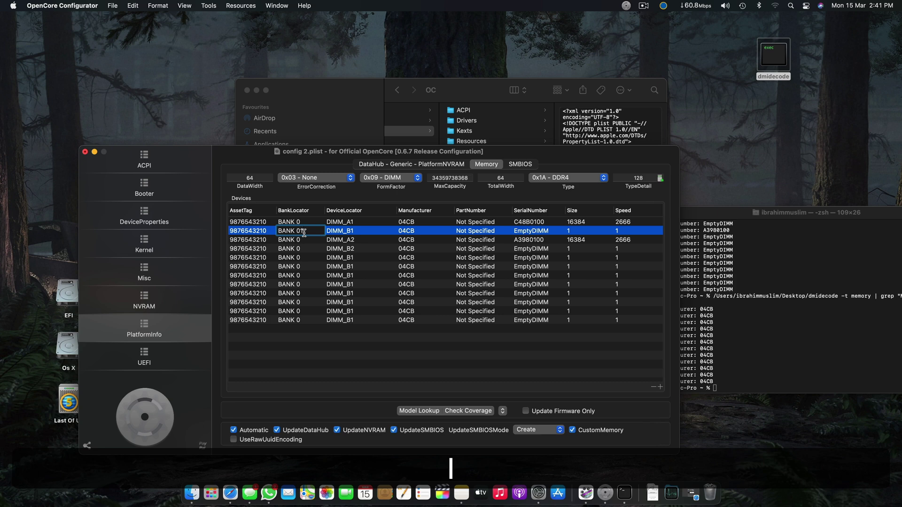
key(BackSpace)
text(1)
key(Return)
key(BackSpace)
text(2)
key(Return)
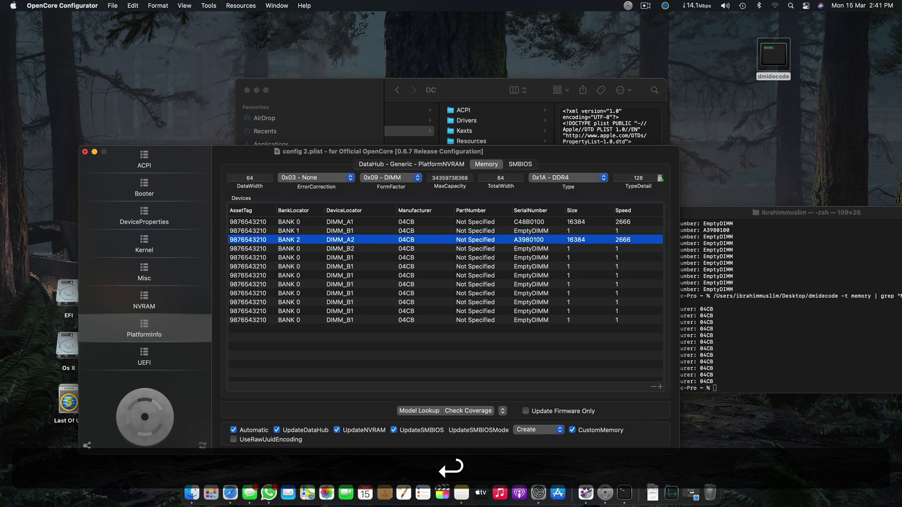
Set the BankLocator of the DIMM_B2 device to BANK 3 and of the fifth device to BANK 4.
key(Tab)
key(BackSpace)
text(3)
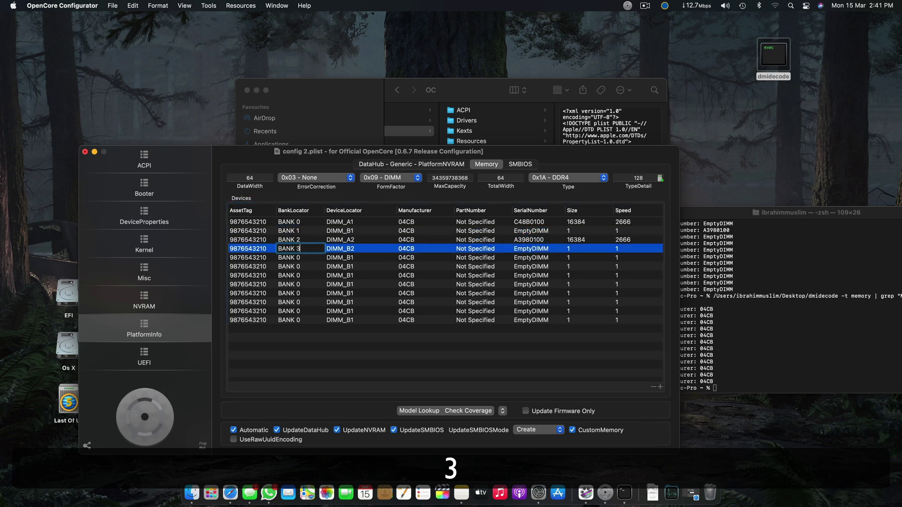
key(Return)
key(Down)
key(Return)
key(Right)
key(BackSpace)
text(4)
Copy EmptyDIMM from the BANK 4 device's SerialNumber into the DeviceLocator of the fifth through eighth devices.
key(Return)
key(Right)
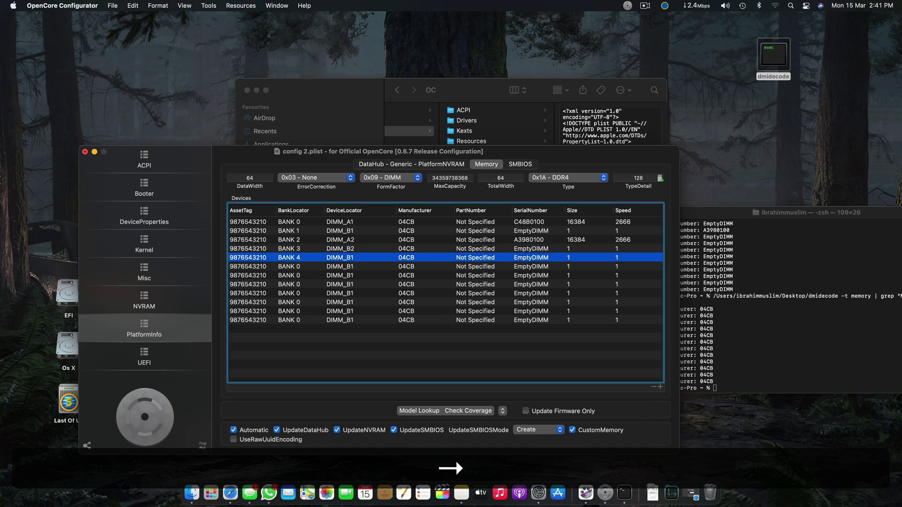
key(Return)
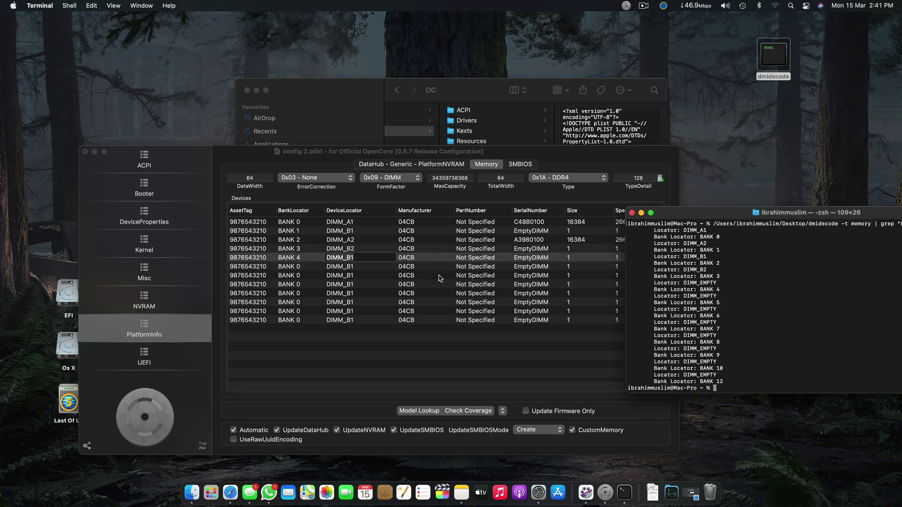
click(332, 259)
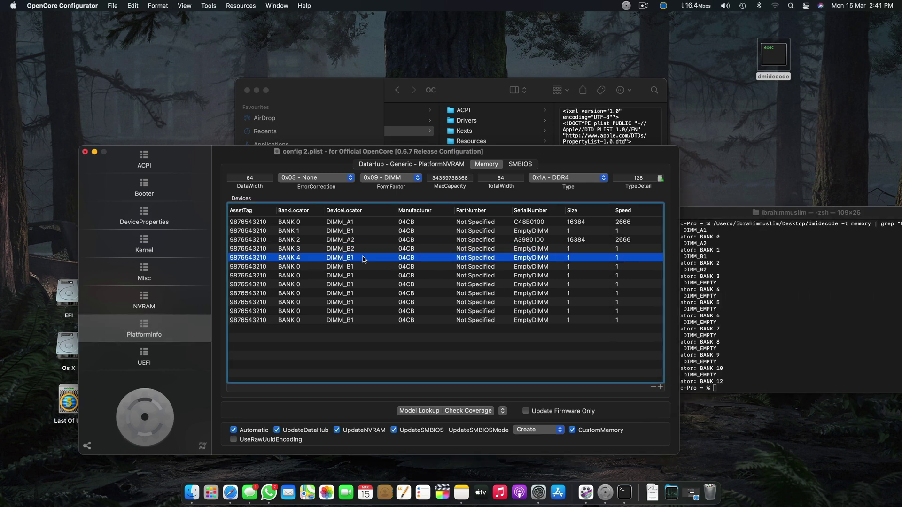
double_click(525, 259)
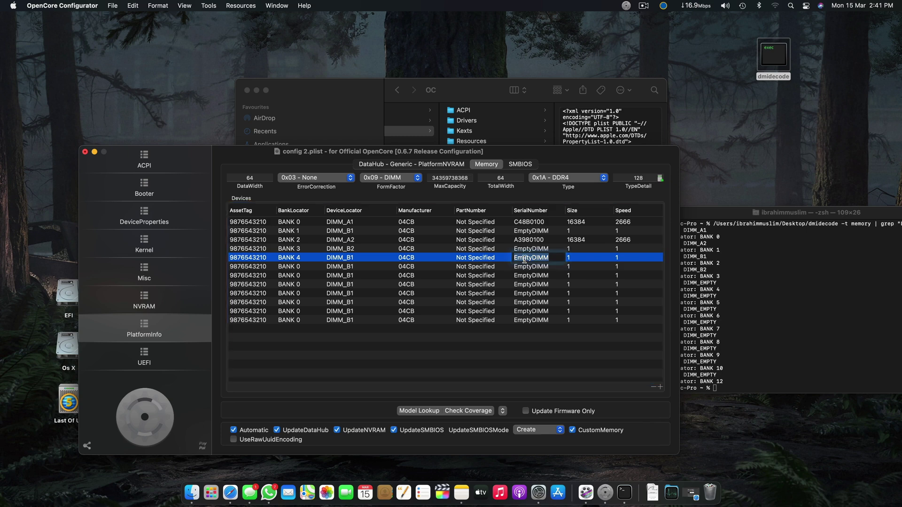
key(super+c)
double_click(345, 258)
key(super+v)
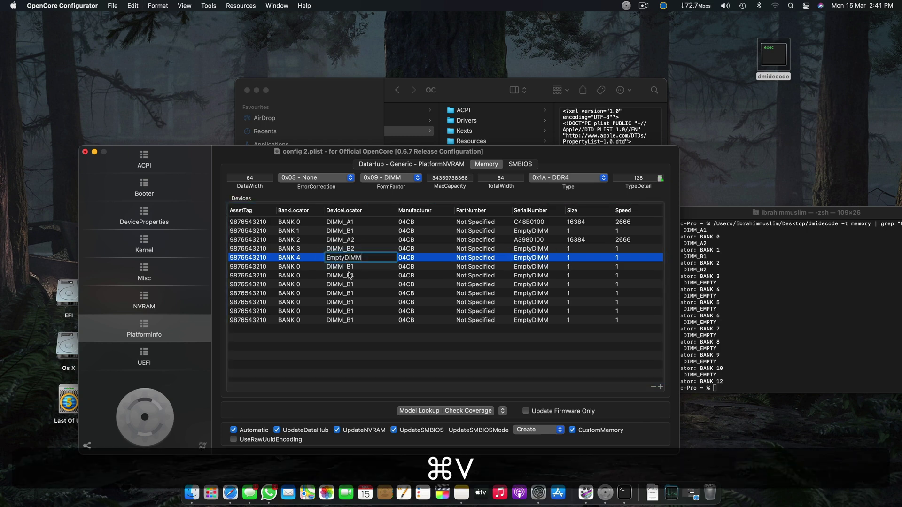
click(346, 267)
double_click(346, 267)
key(super+v)
click(346, 276)
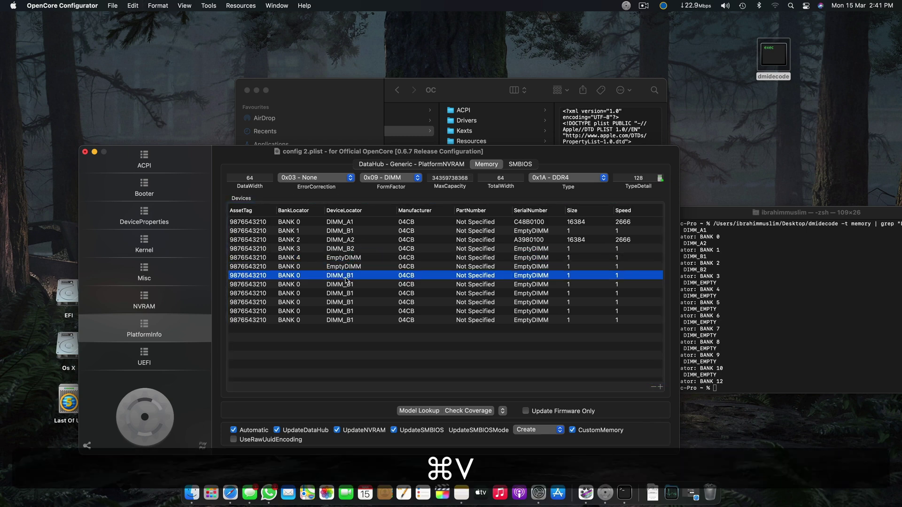
double_click(346, 276)
key(super+v)
click(344, 285)
double_click(345, 285)
key(super+v)
Set the DeviceLocator of the last four memory devices to EmptyDIMM.
click(345, 293)
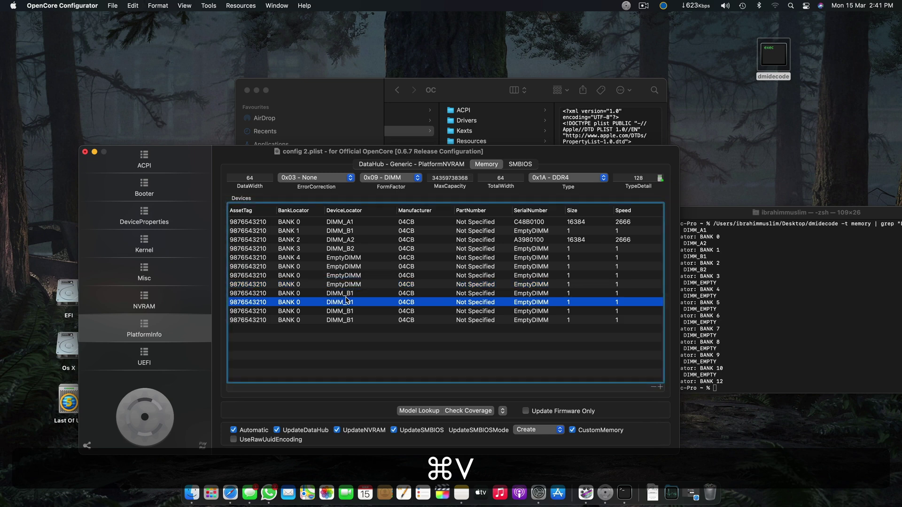
double_click(345, 293)
key(super+v)
click(346, 302)
double_click(345, 303)
key(super+v)
click(345, 311)
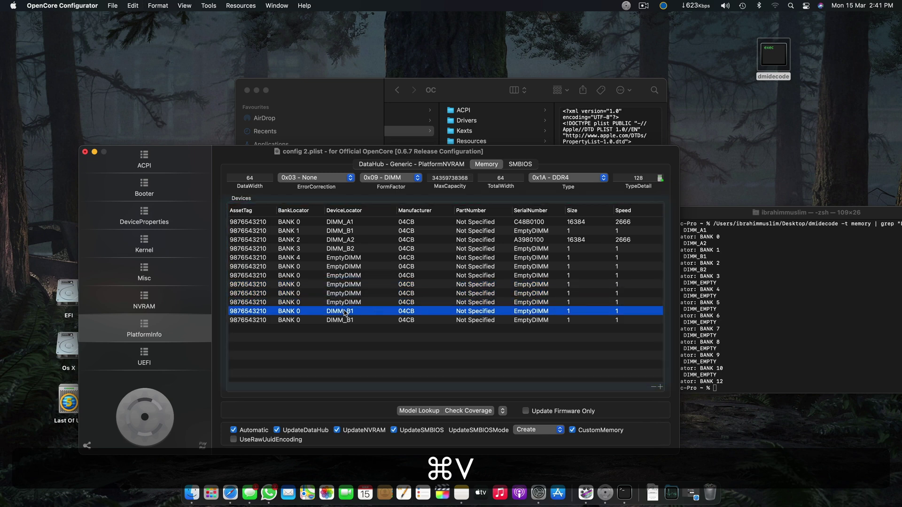
double_click(345, 311)
key(super+v)
click(345, 320)
double_click(344, 320)
key(super+v)
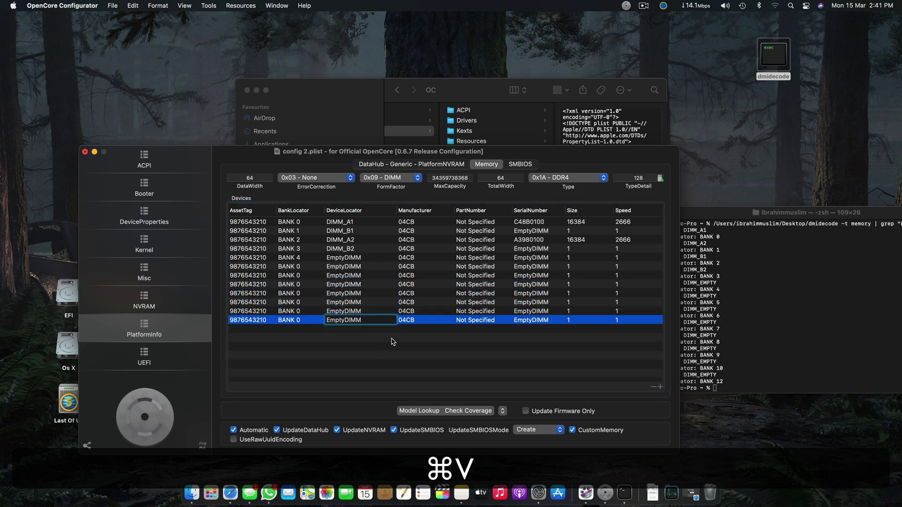
Check the bank locators in the dmidecode output and set the sixth device's BankLocator to BANK 5.
click(813, 335)
scroll(813, 335, up, 1)
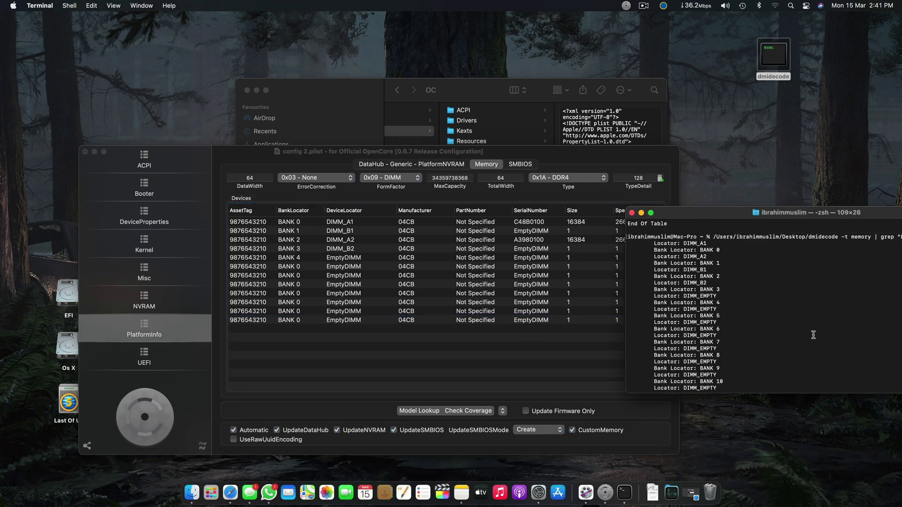
click(303, 257)
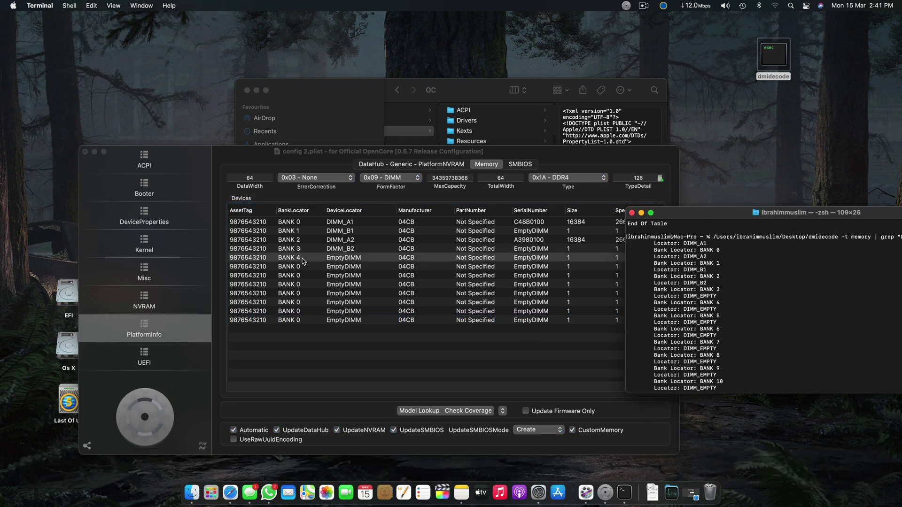
click(303, 257)
click(300, 267)
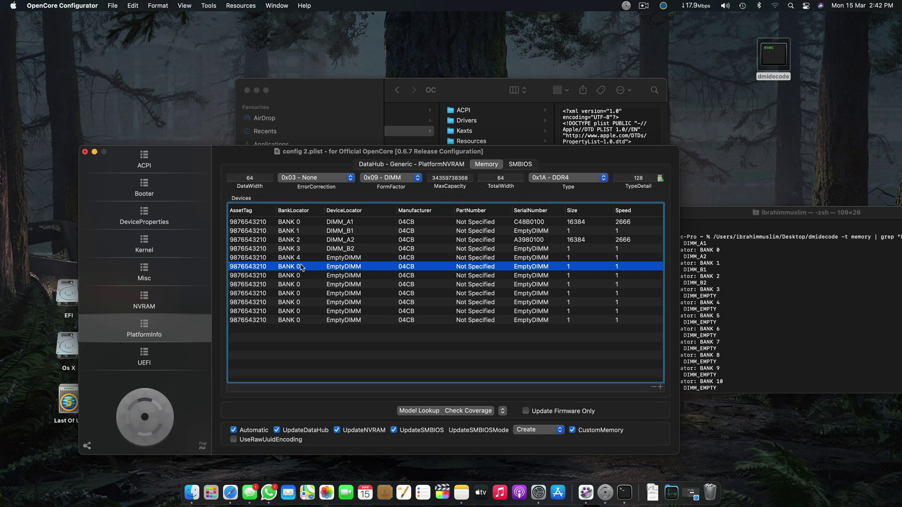
click(299, 266)
click(300, 266)
key(BackSpace)
text(5)
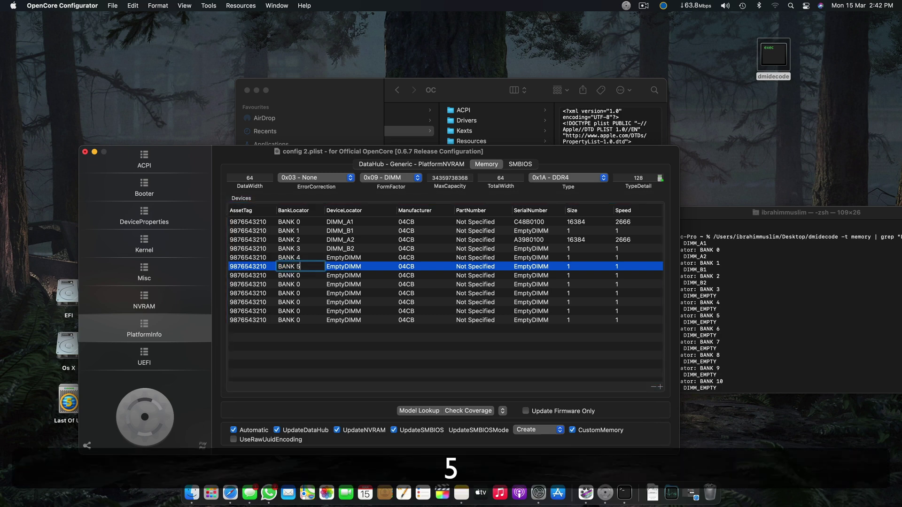
key(Return)
Set the BankLocator of the seventh device to BANK 6 and of the eighth device to BANK 7.
key(Down)
key(Tab)
key(Right)
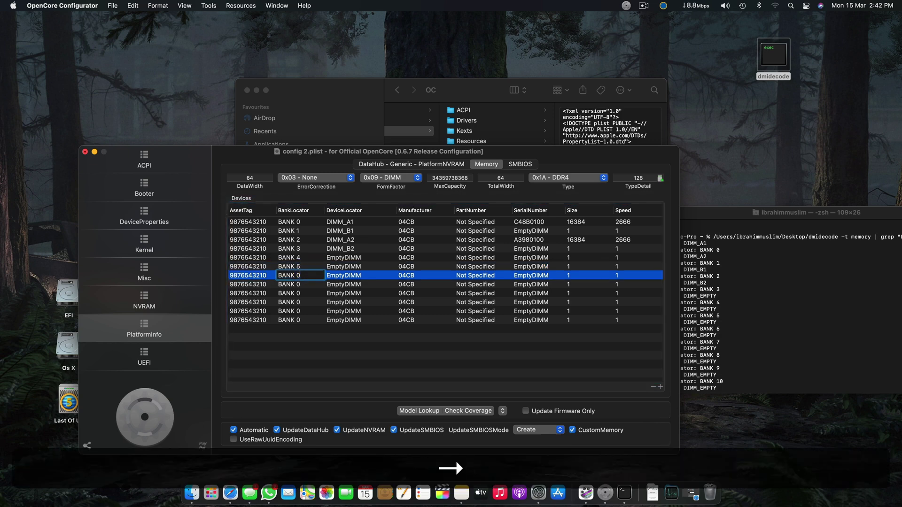
key(BackSpace)
text(6)
key(Return)
key(Down)
key(Return)
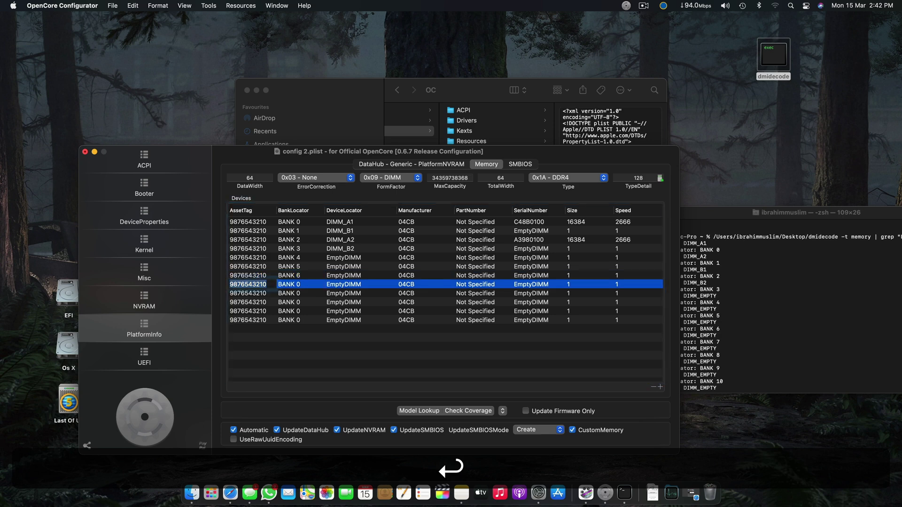
key(Tab)
key(Right)
key(BackSpace)
text(7)
key(Return)
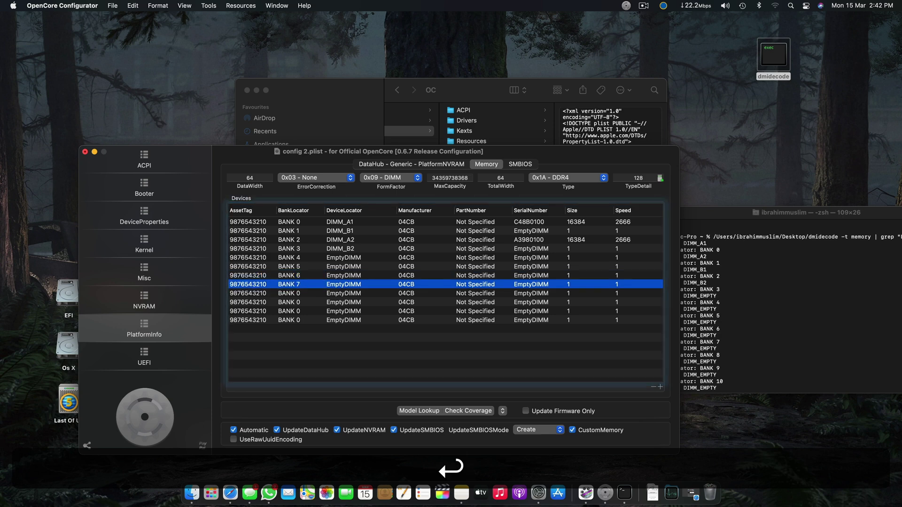
Set the BankLocator of the ninth device to BANK 8 and of the tenth device to BANK 9.
key(Down)
key(Return)
key(Tab)
key(Right)
key(BackSpace)
text(8)
key(Return)
key(Down)
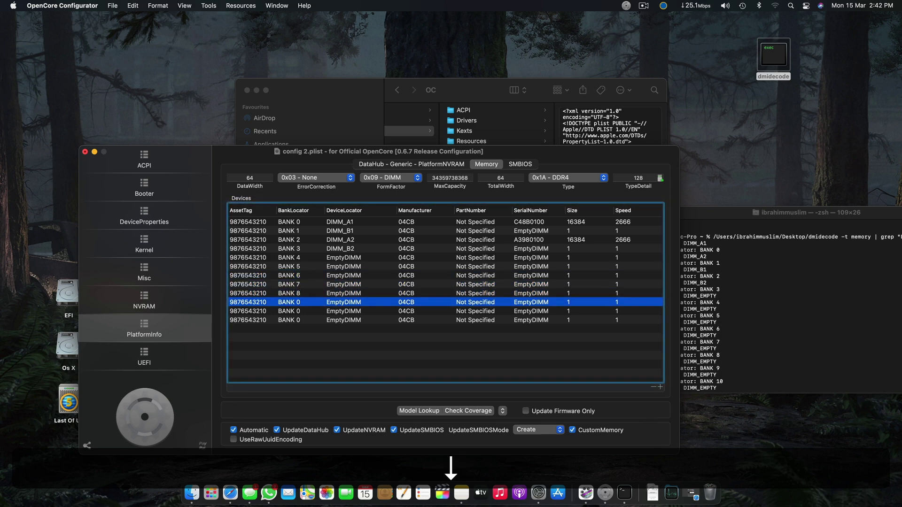
key(Return)
key(Tab)
key(Right)
key(BackSpace)
text(9)
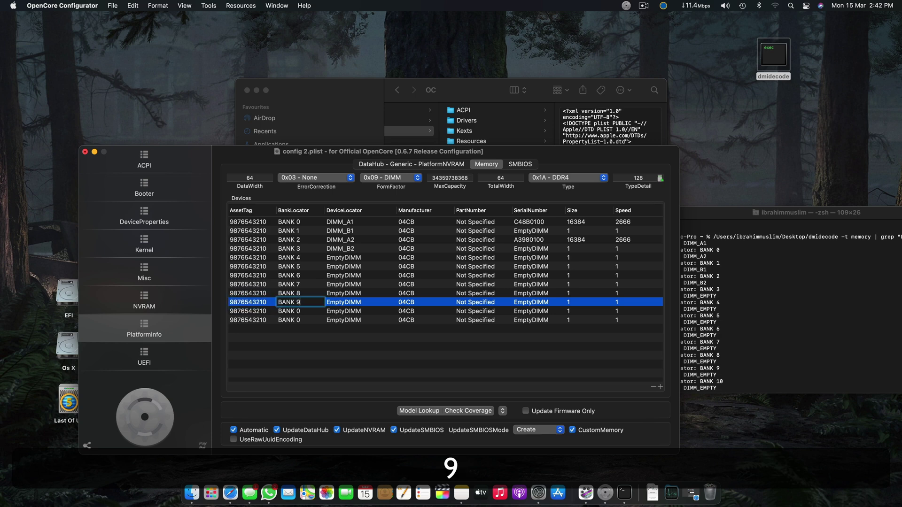
key(Return)
Set the BankLocator of the eleventh device to BANK 10 and of the twelfth device to BANK 11.
key(Down)
key(Return)
key(Tab)
key(Right)
key(Left)
text(1)
key(Return)
key(Down)
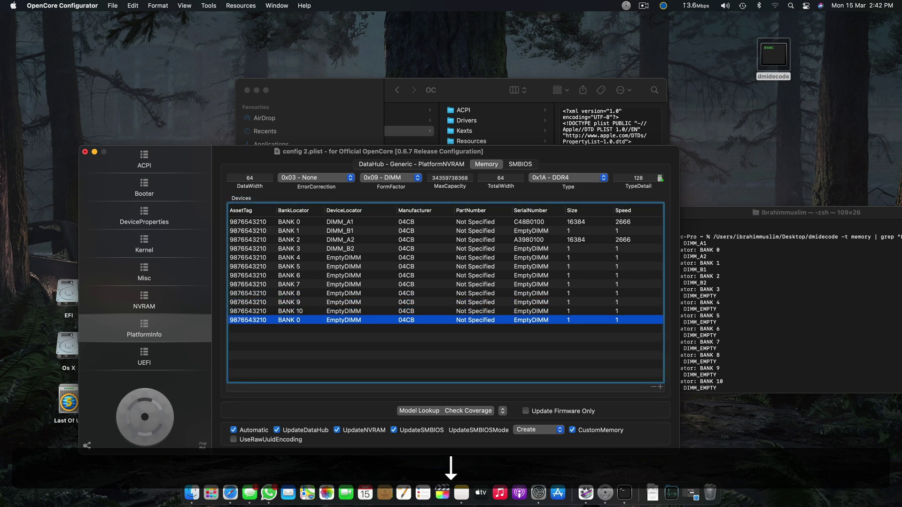
key(Return)
key(Tab)
key(Right)
key(BackSpace)
text(11)
key(Return)
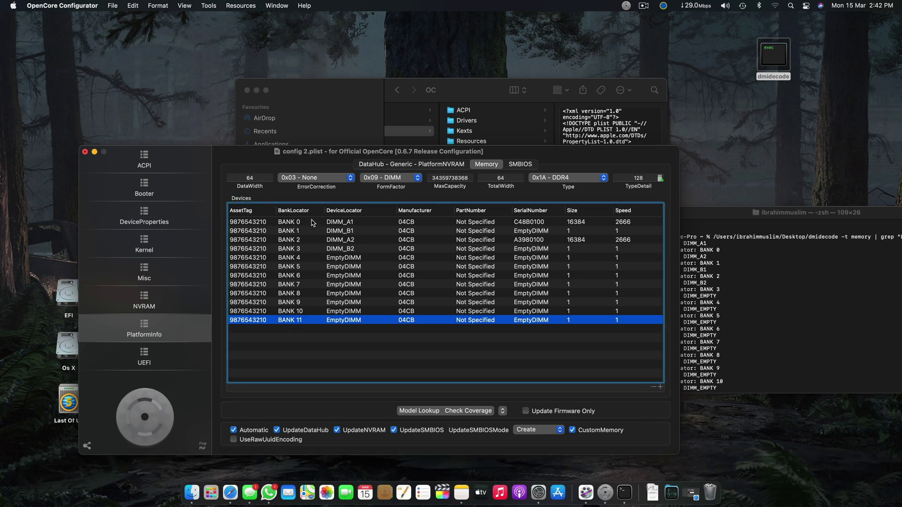
Review the bank locators in the Terminal's dmidecode output and open the Mac's System Report in System Information.
click(793, 274)
scroll(730, 287, down, 1)
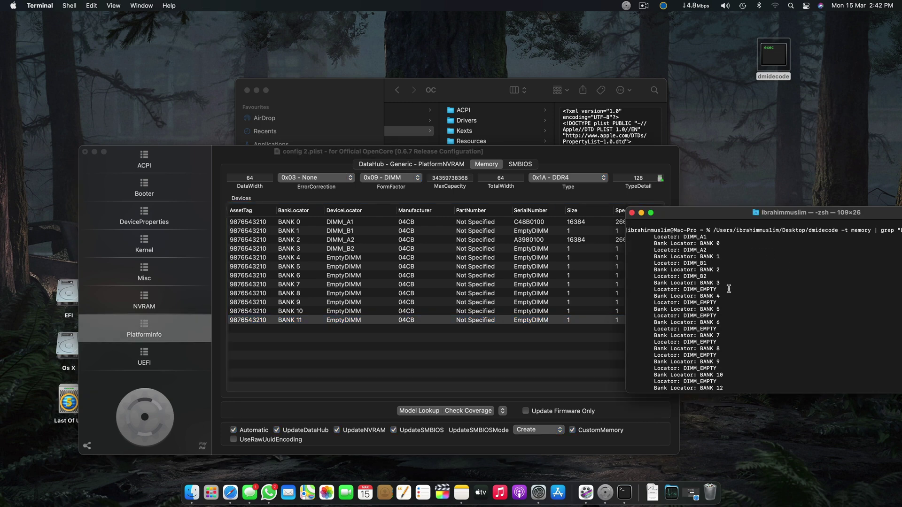
click(13, 5)
click(35, 16)
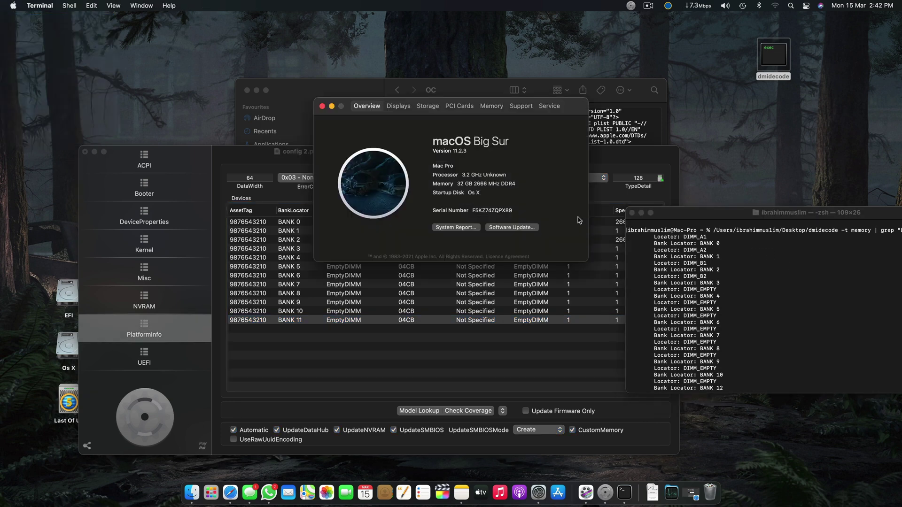
click(454, 228)
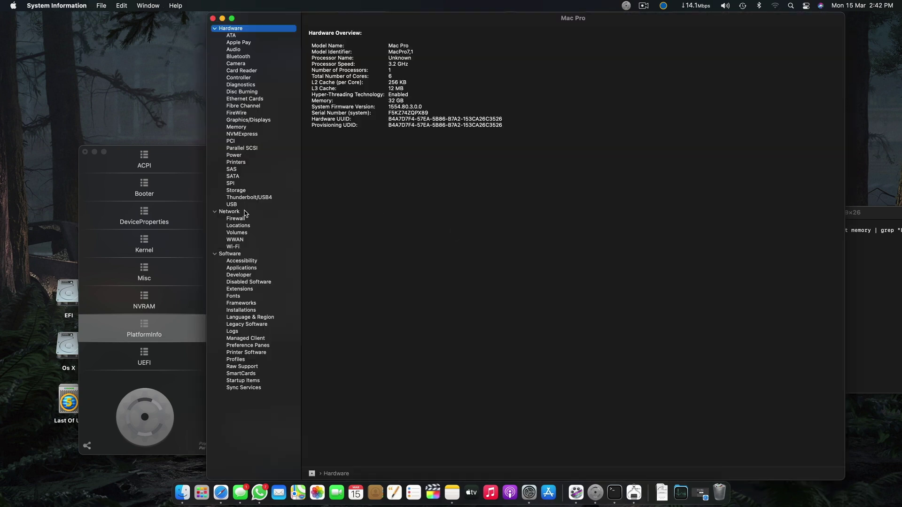
Examine the memory slots listed in the System Report and close the report.
click(236, 127)
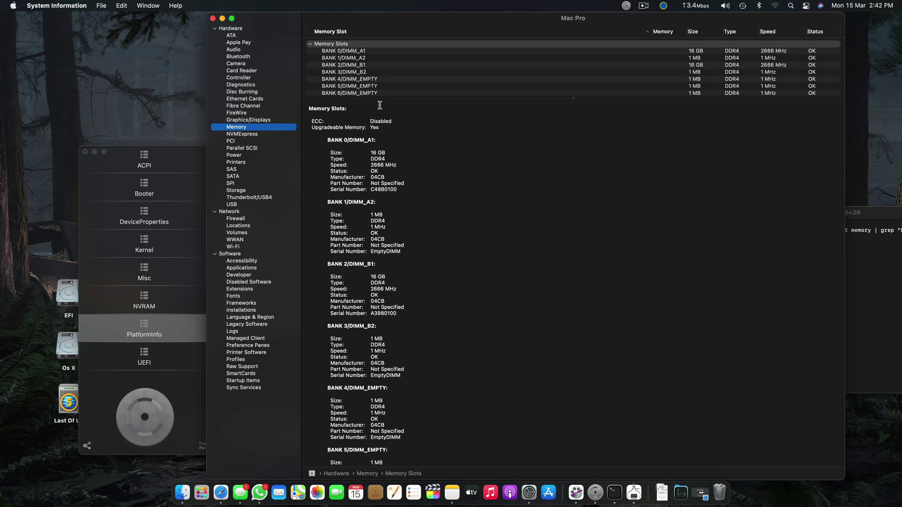
drag(379, 98, 379, 146)
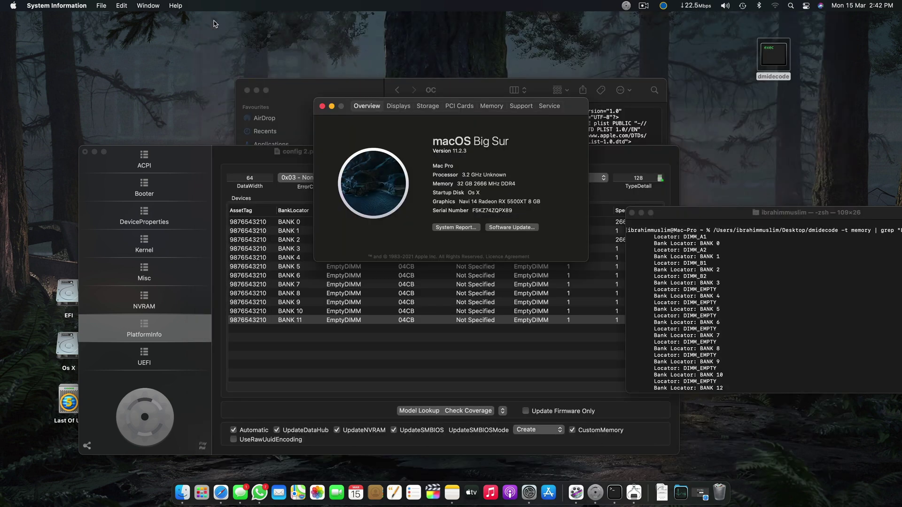
click(213, 18)
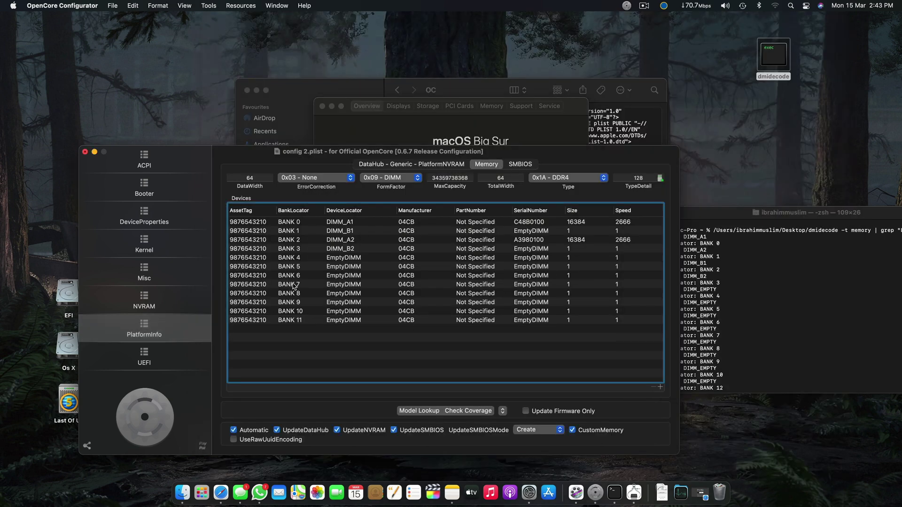
Review the custom memory devices from BANK 0 to BANK 11, the DataWidth and the CustomMemory option in OpenCore Configurator.
click(322, 320)
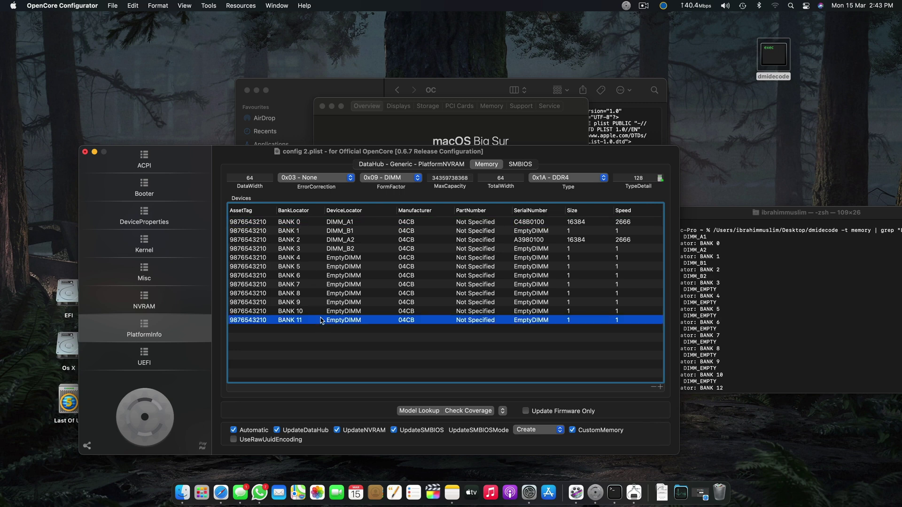
click(356, 223)
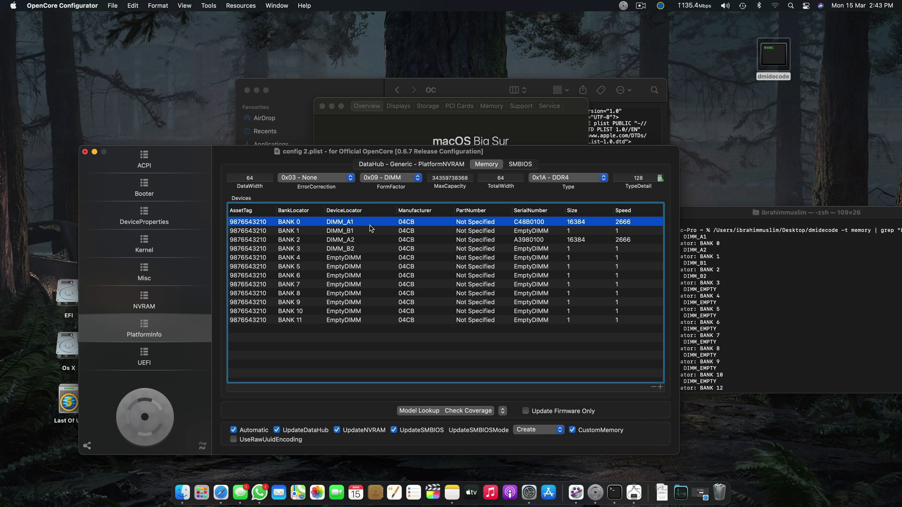
click(538, 240)
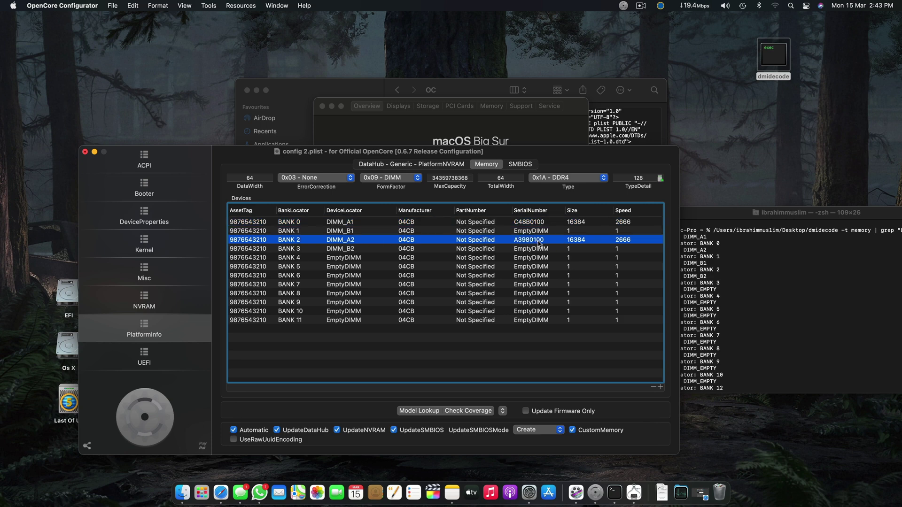
click(536, 223)
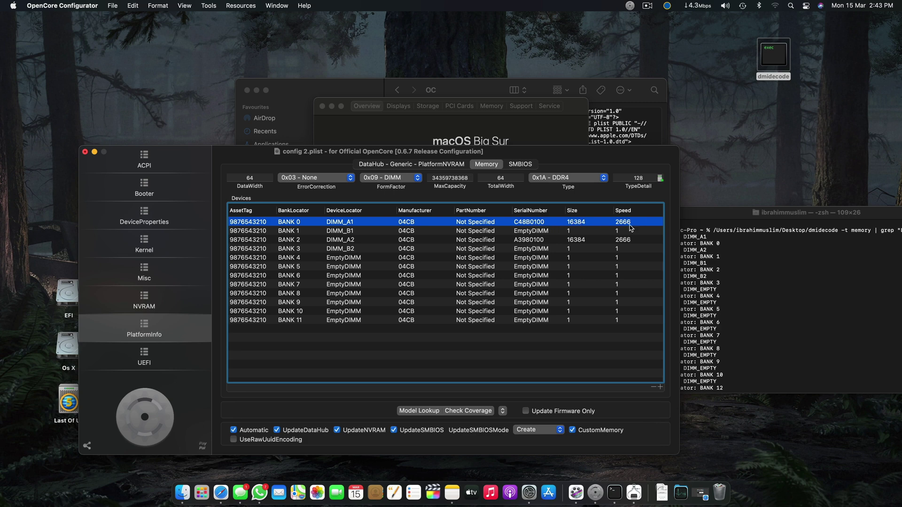
click(259, 179)
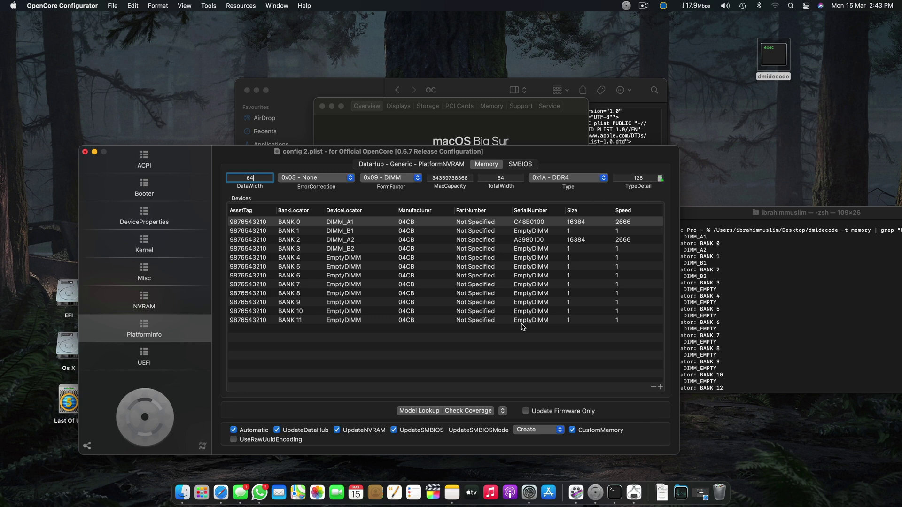
click(601, 432)
Save the PlatformInfo memory changes to config 2.plist.
click(174, 301)
click(170, 328)
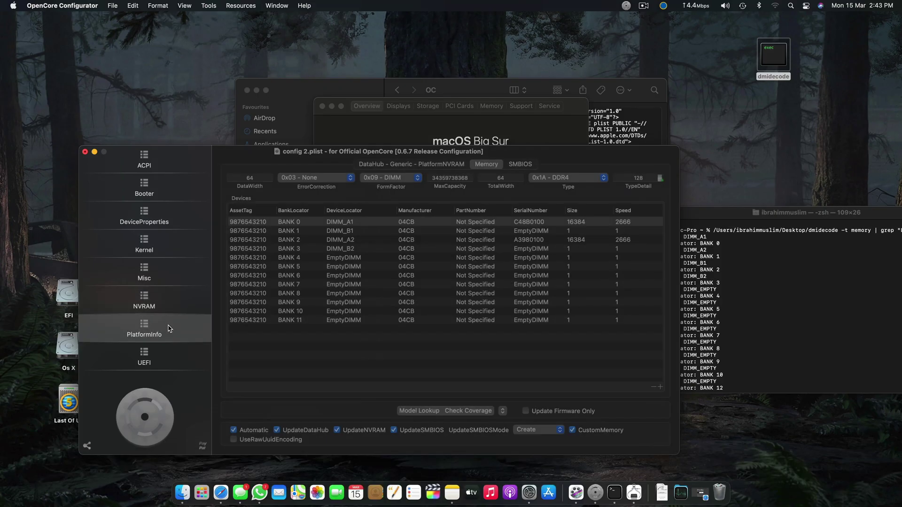
key(super+s)
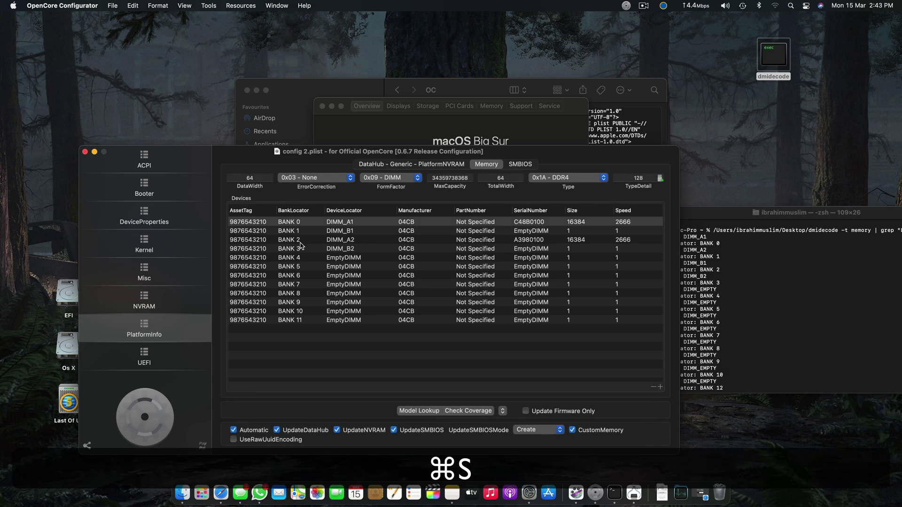
key(super+s)
click(112, 5)
click(114, 66)
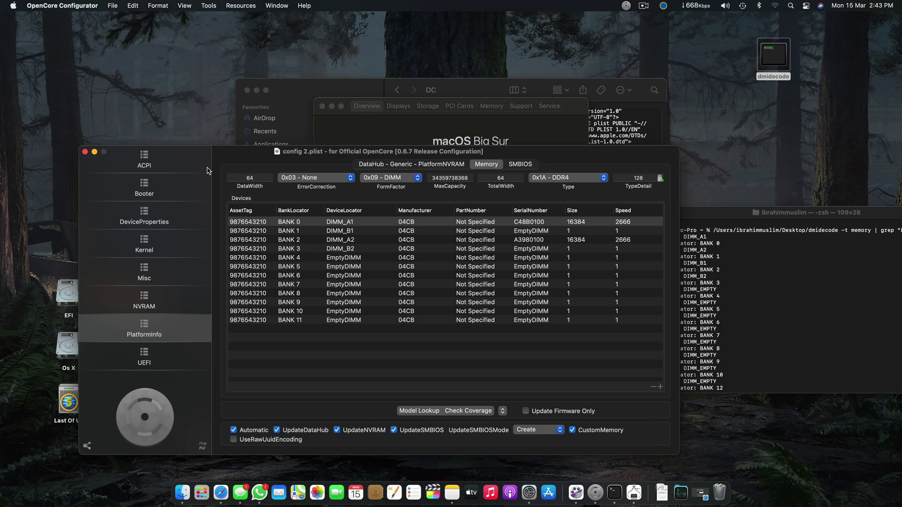
Close the config 2.plist, About This Mac, Terminal and OC folder windows to clear the desktop.
drag(239, 152, 305, 116)
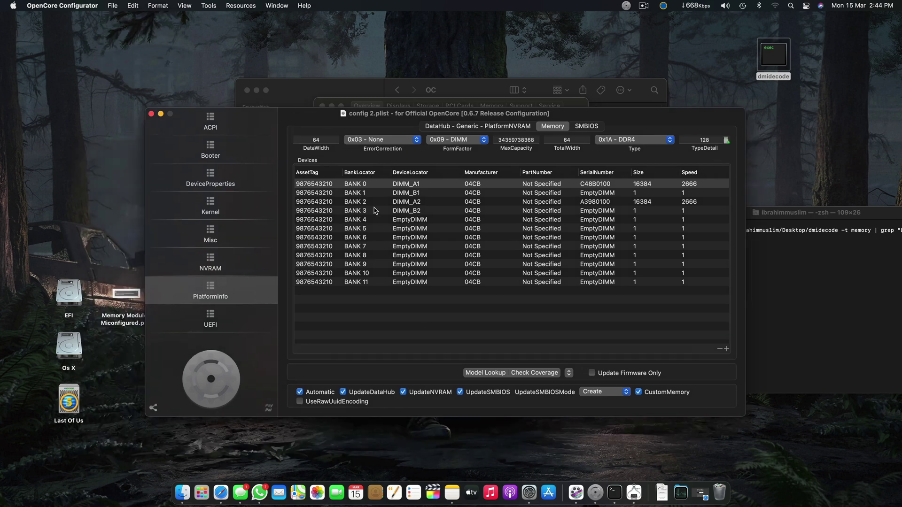
click(150, 113)
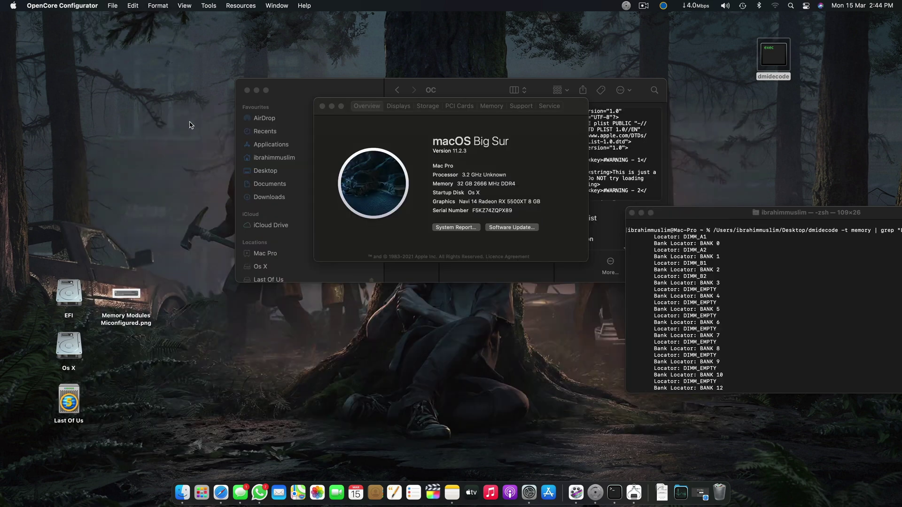
click(322, 106)
click(632, 213)
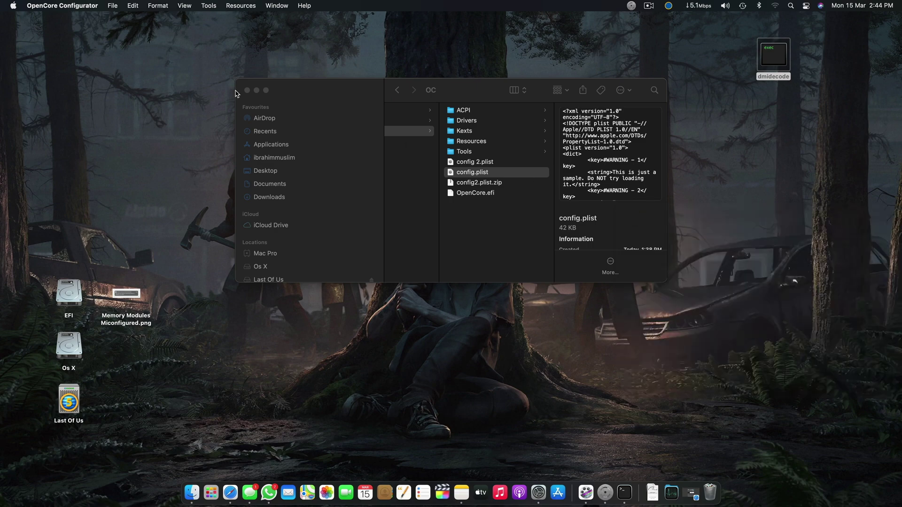
click(246, 90)
Check the memory slot overview in About This Mac and the alerts in Notification Center, closing both.
click(13, 5)
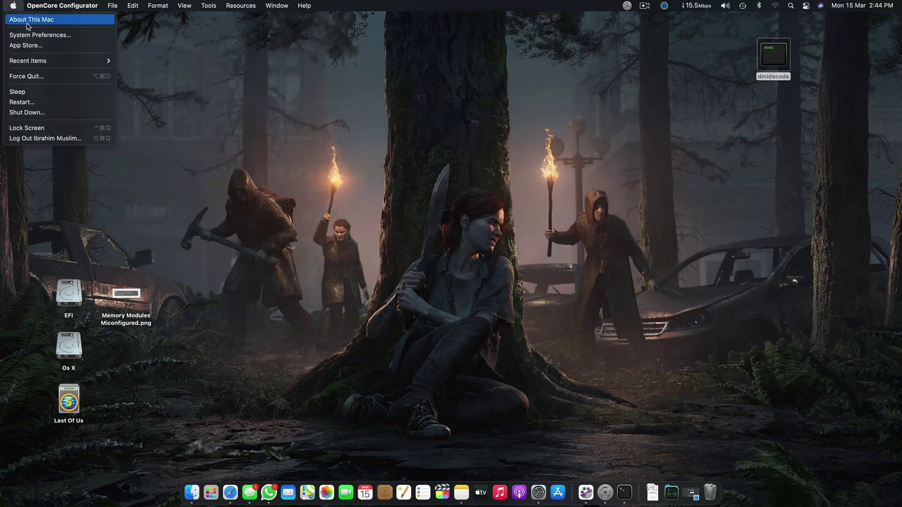
click(35, 16)
click(491, 106)
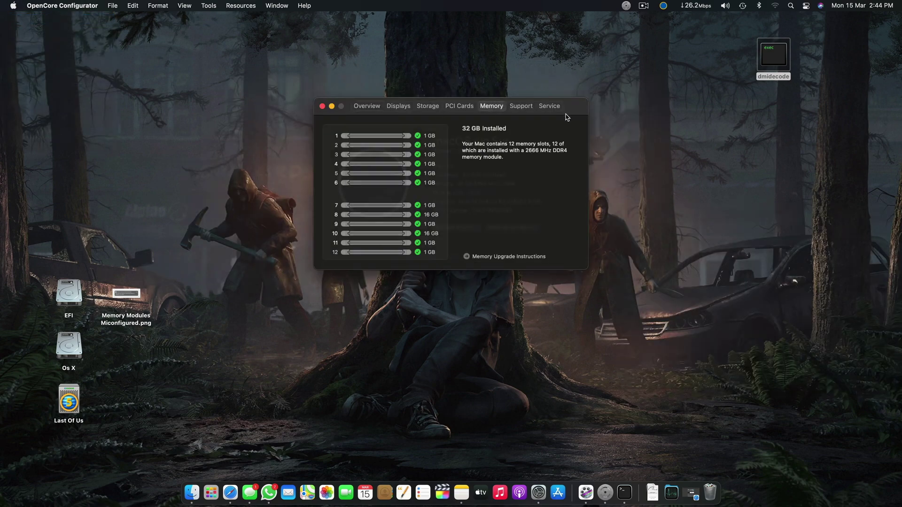
drag(571, 105, 629, 170)
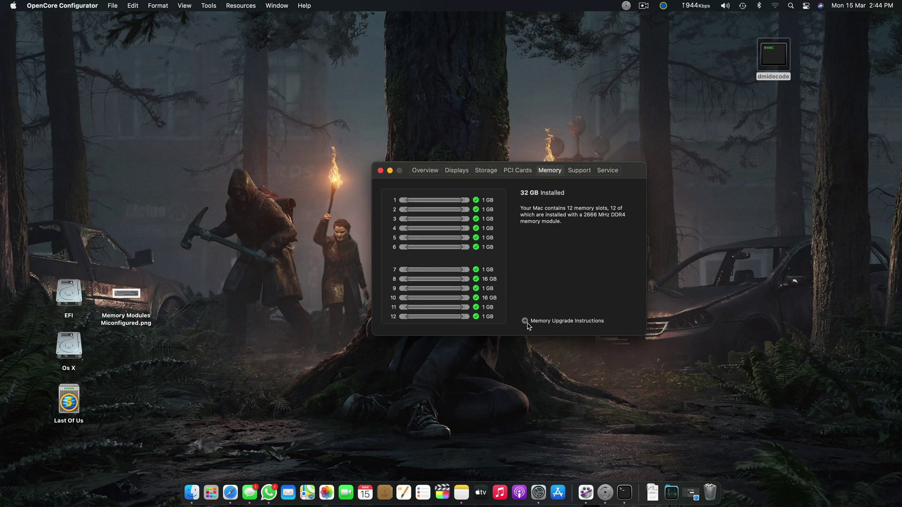
click(380, 170)
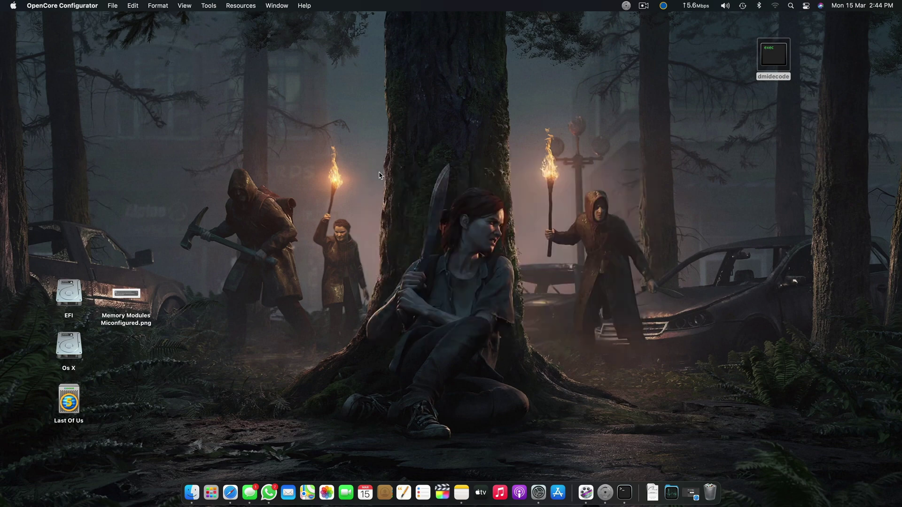
click(867, 5)
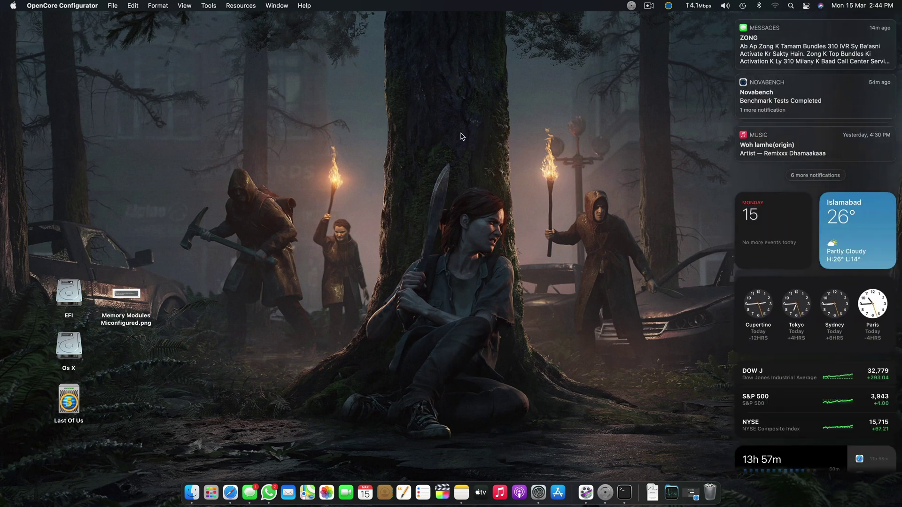
click(460, 137)
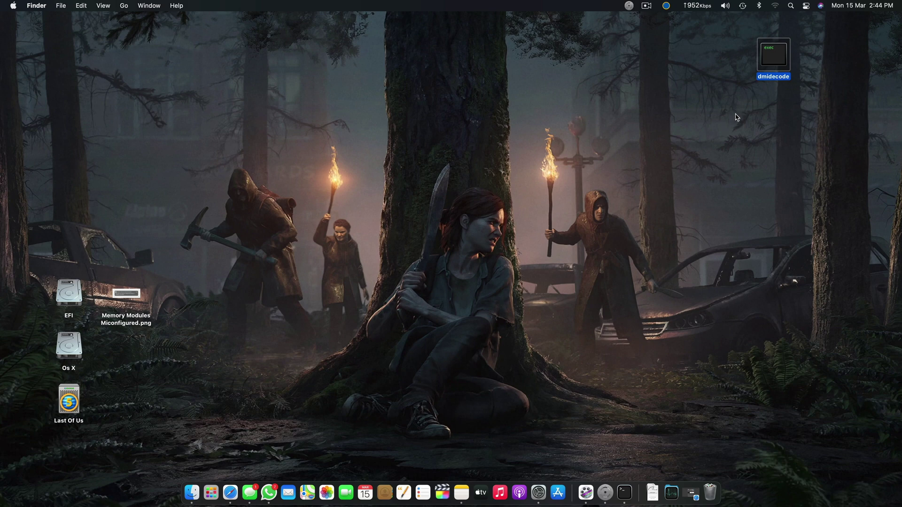
Move the dmidecode file above Memory Modules Miconfigured.png on the desktop and preview that image.
drag(763, 66, 115, 243)
click(133, 297)
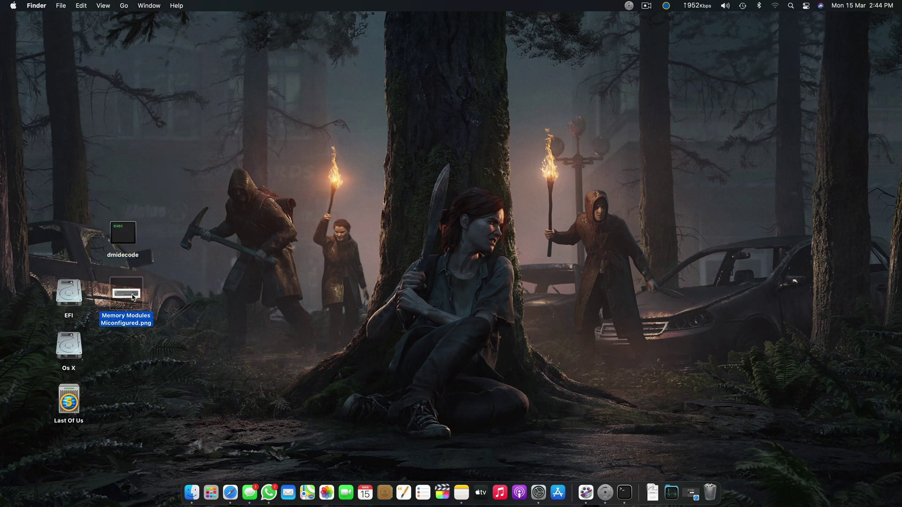
key(space)
key(space)
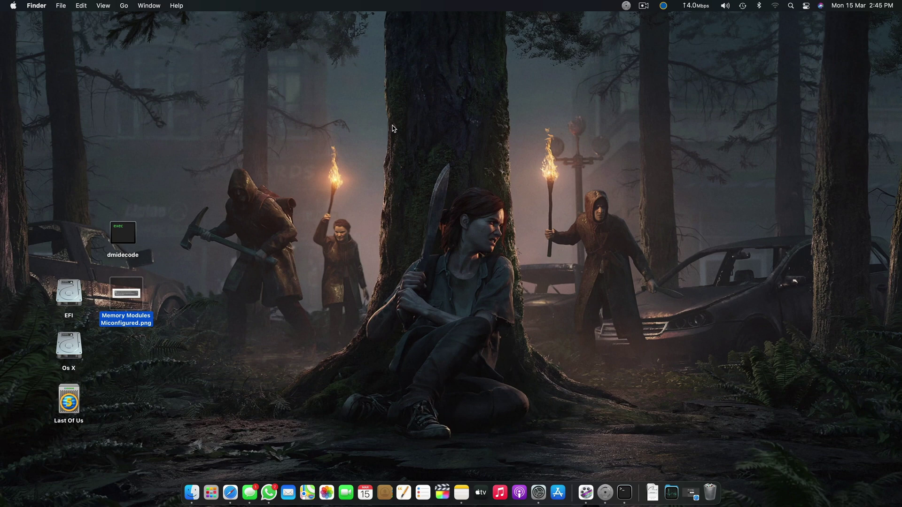
click(13, 5)
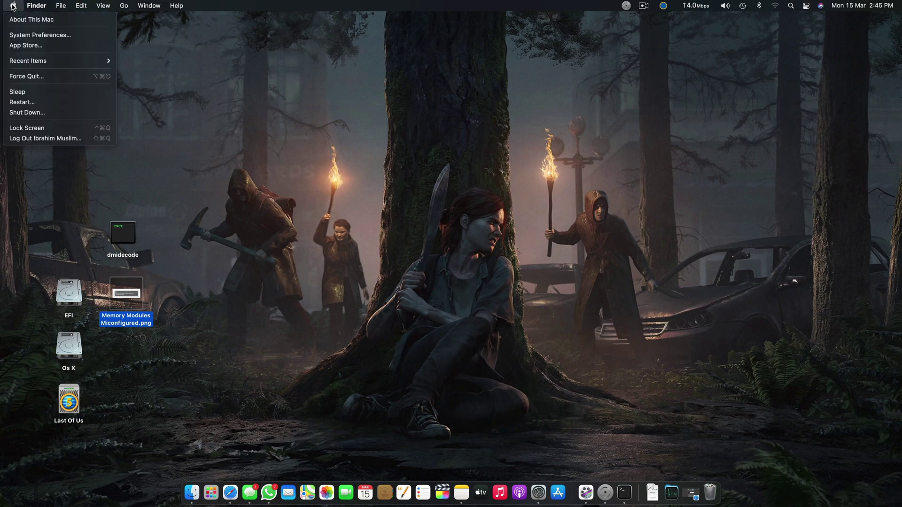
click(13, 6)
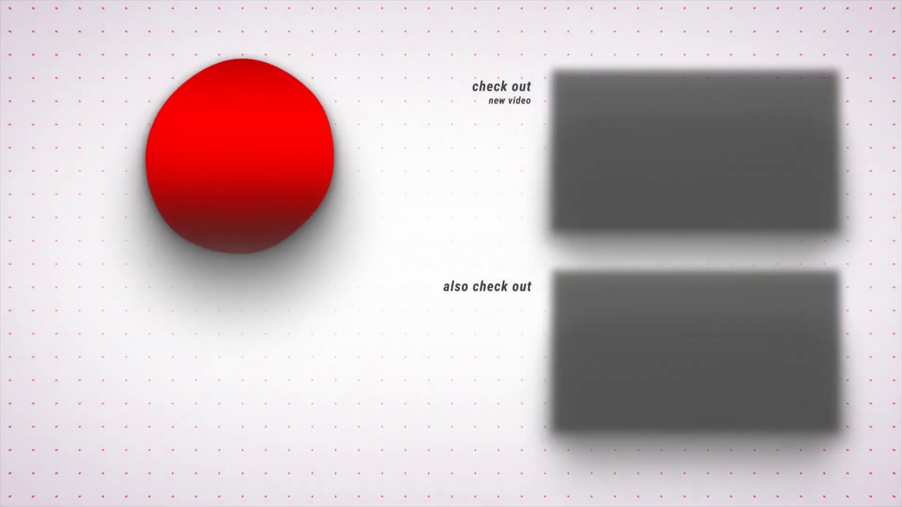